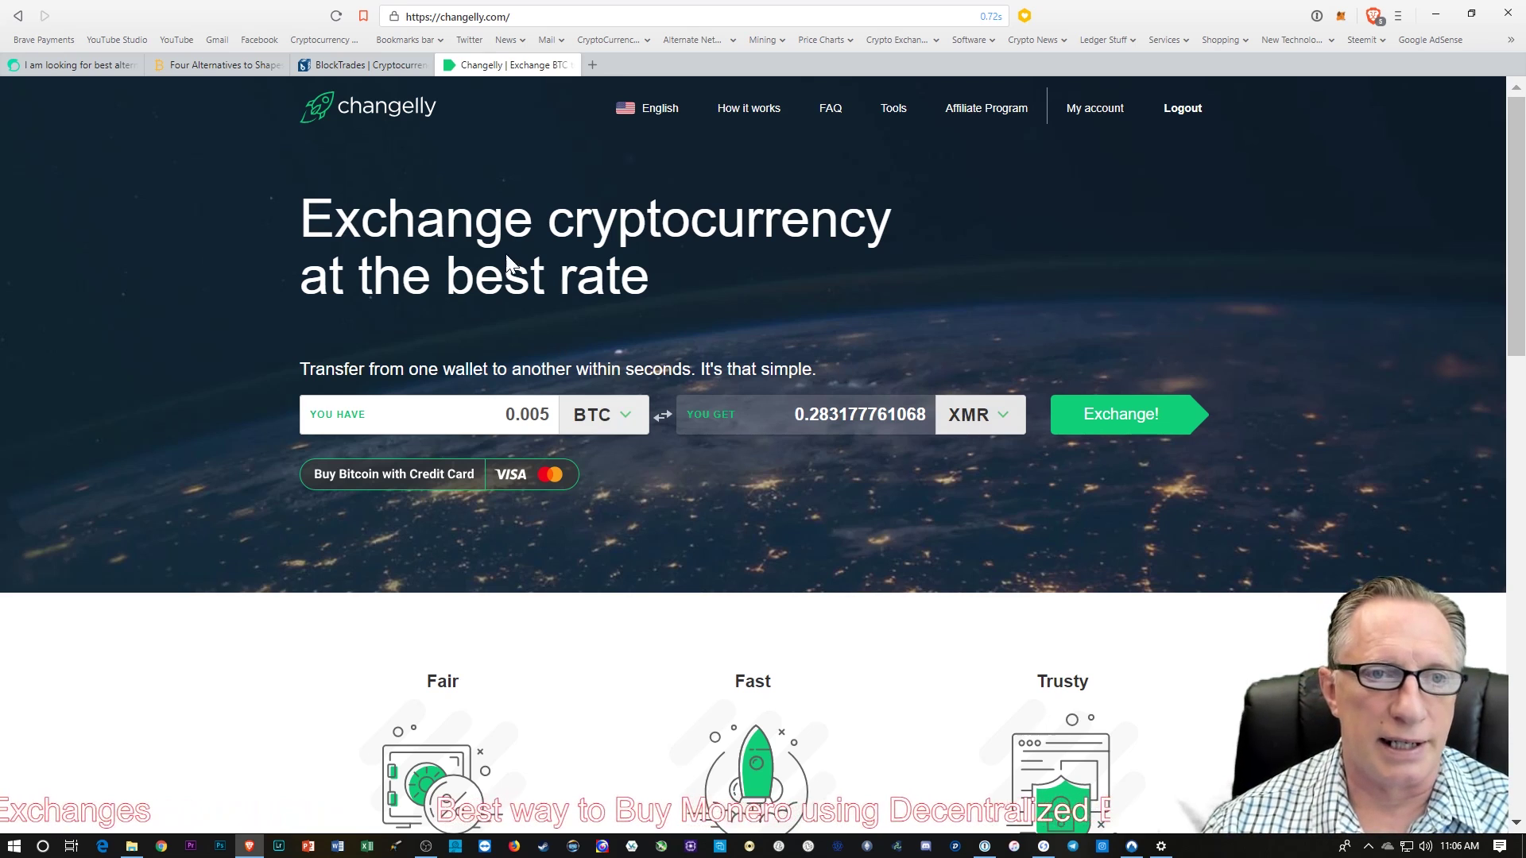
# Step: Browse the available coins in both the receive and pay currency lists
pyautogui.click(983, 420)
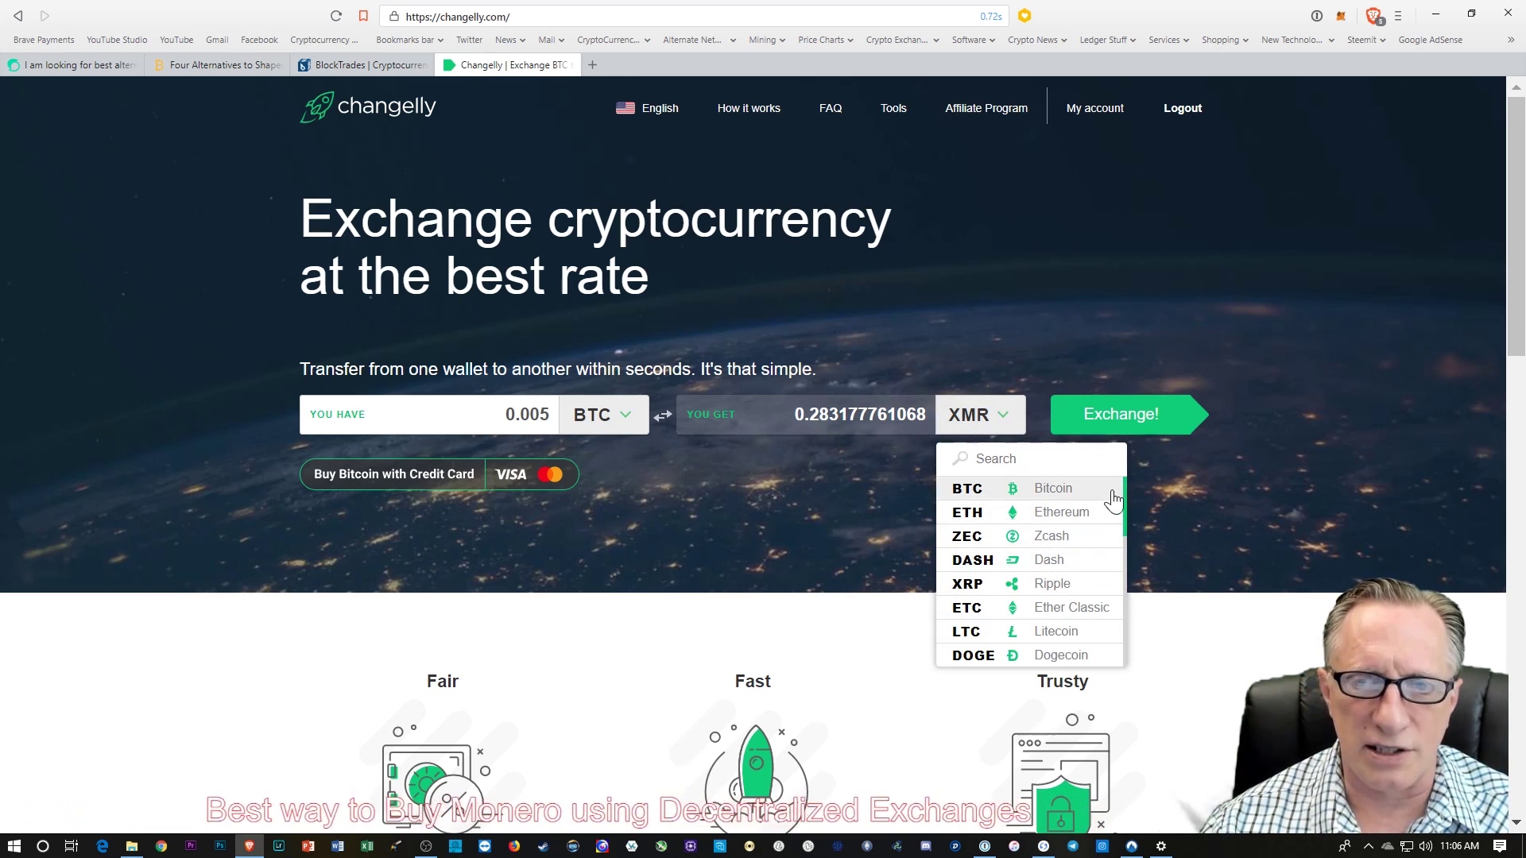
pyautogui.scroll(-5, 1123, 517)
pyautogui.scroll(5, 1123, 517)
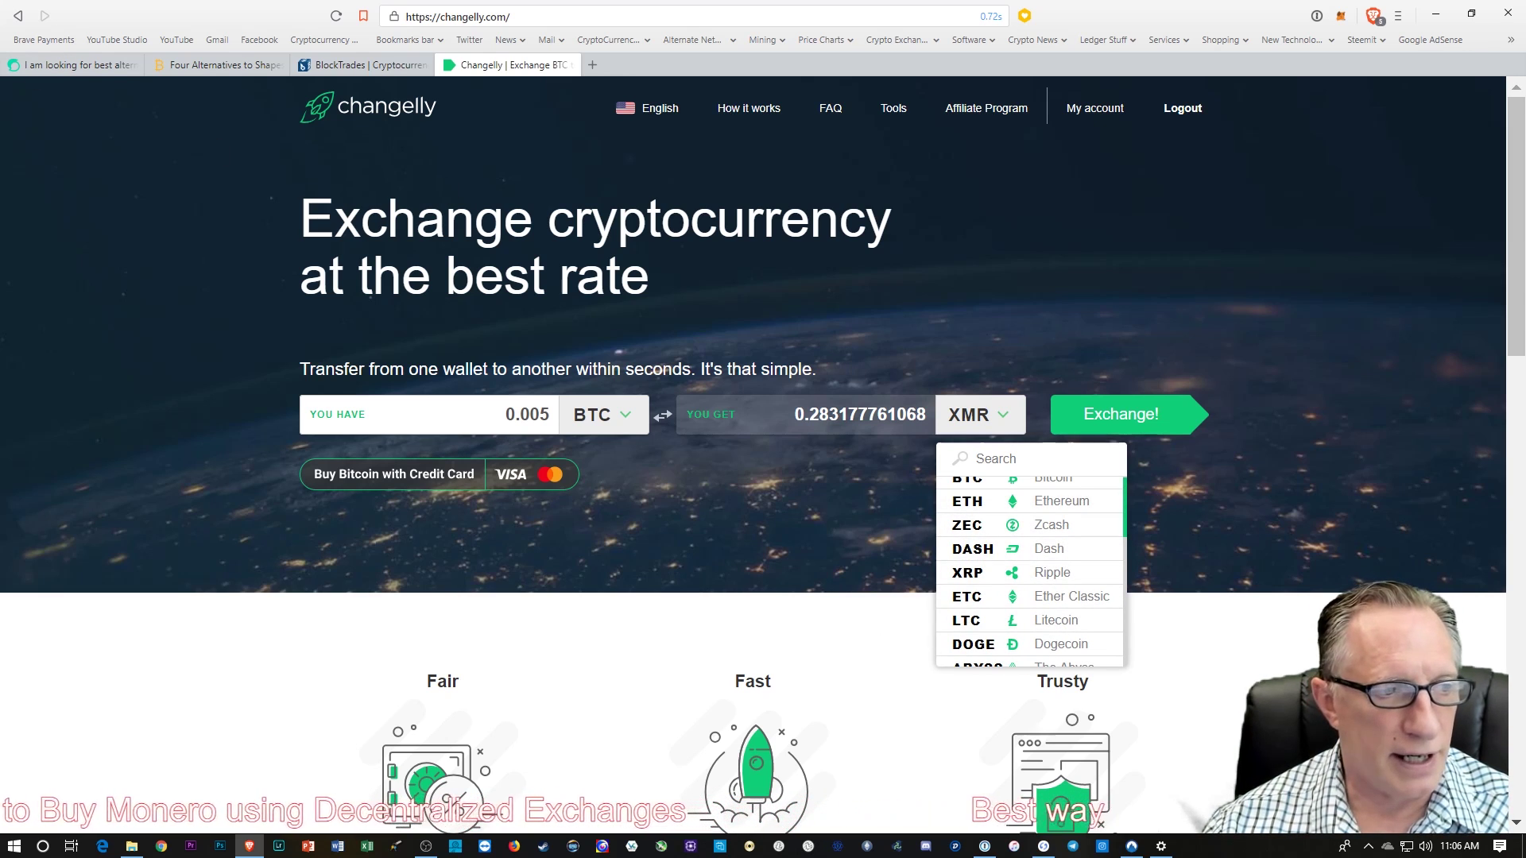
pyautogui.click(622, 417)
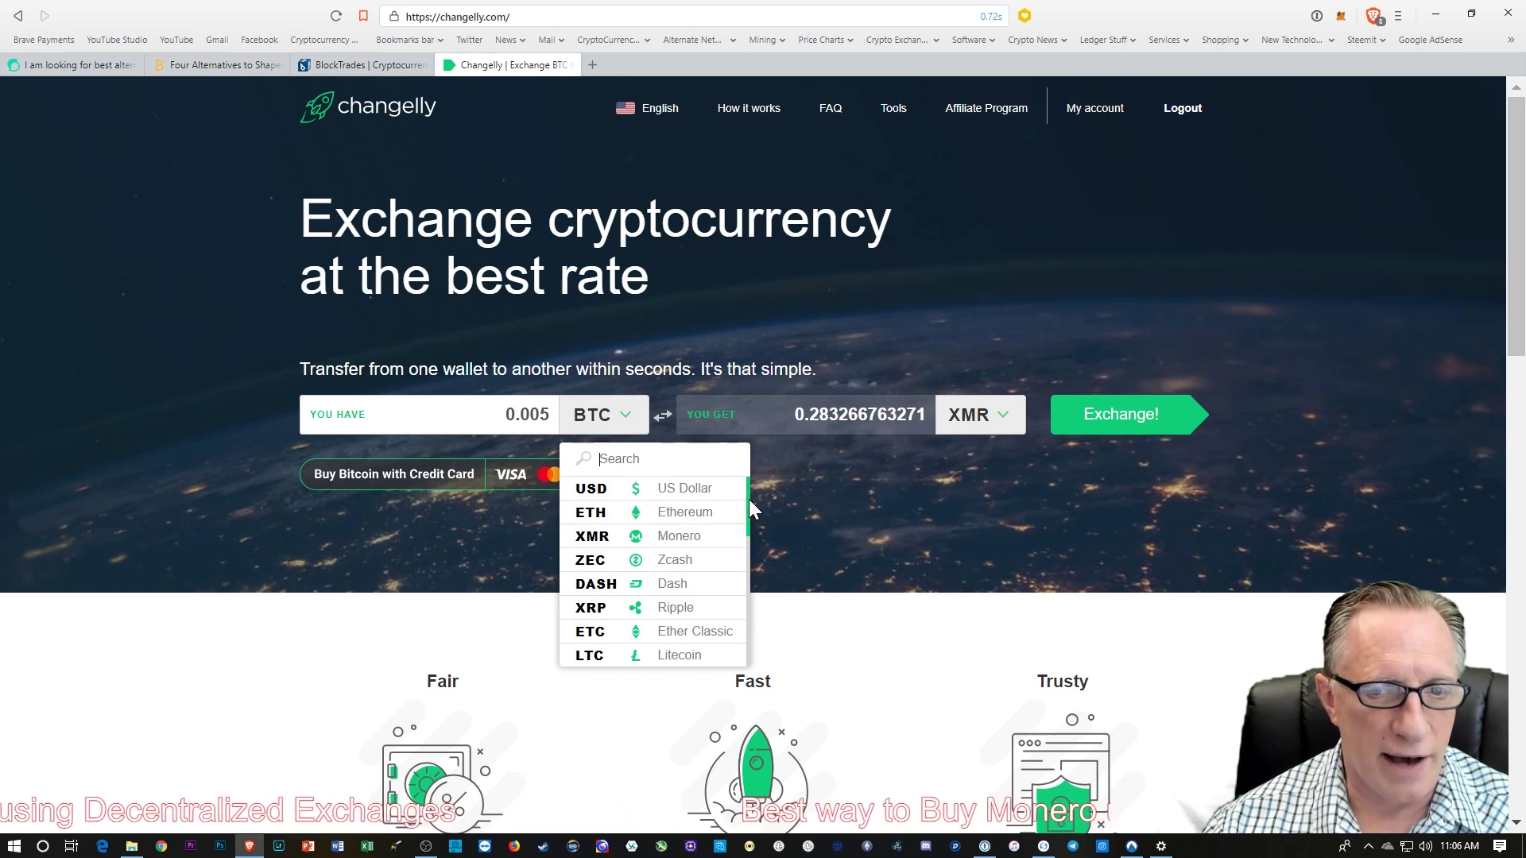
pyautogui.scroll(-3, 746, 494)
pyautogui.scroll(3, 751, 485)
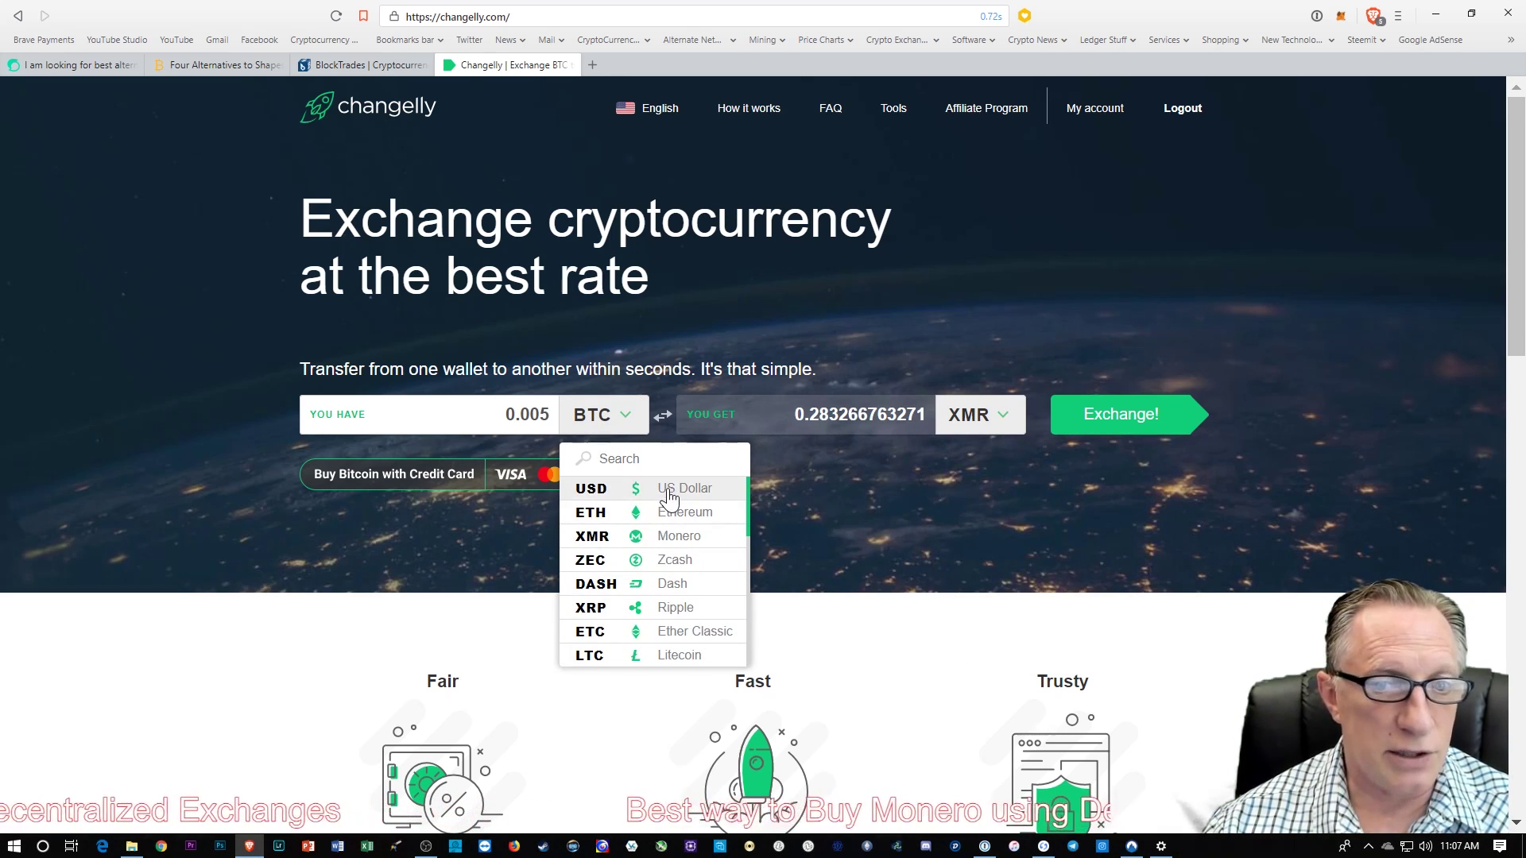
# Step: Try USD as the paying currency, revert to BTC, then go to BlockTrades
pyautogui.click(621, 499)
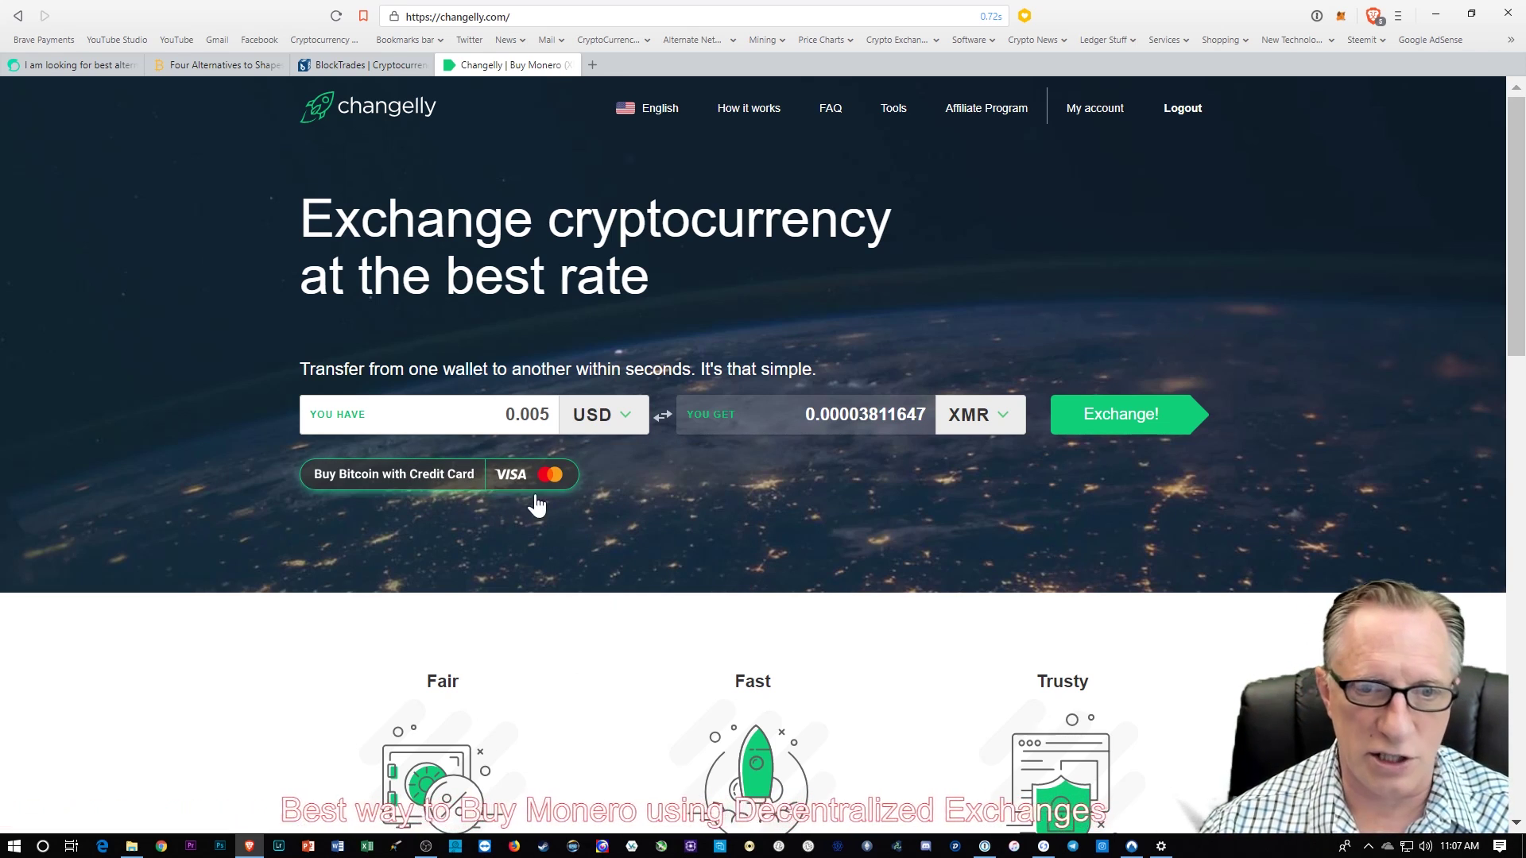
pyautogui.click(623, 421)
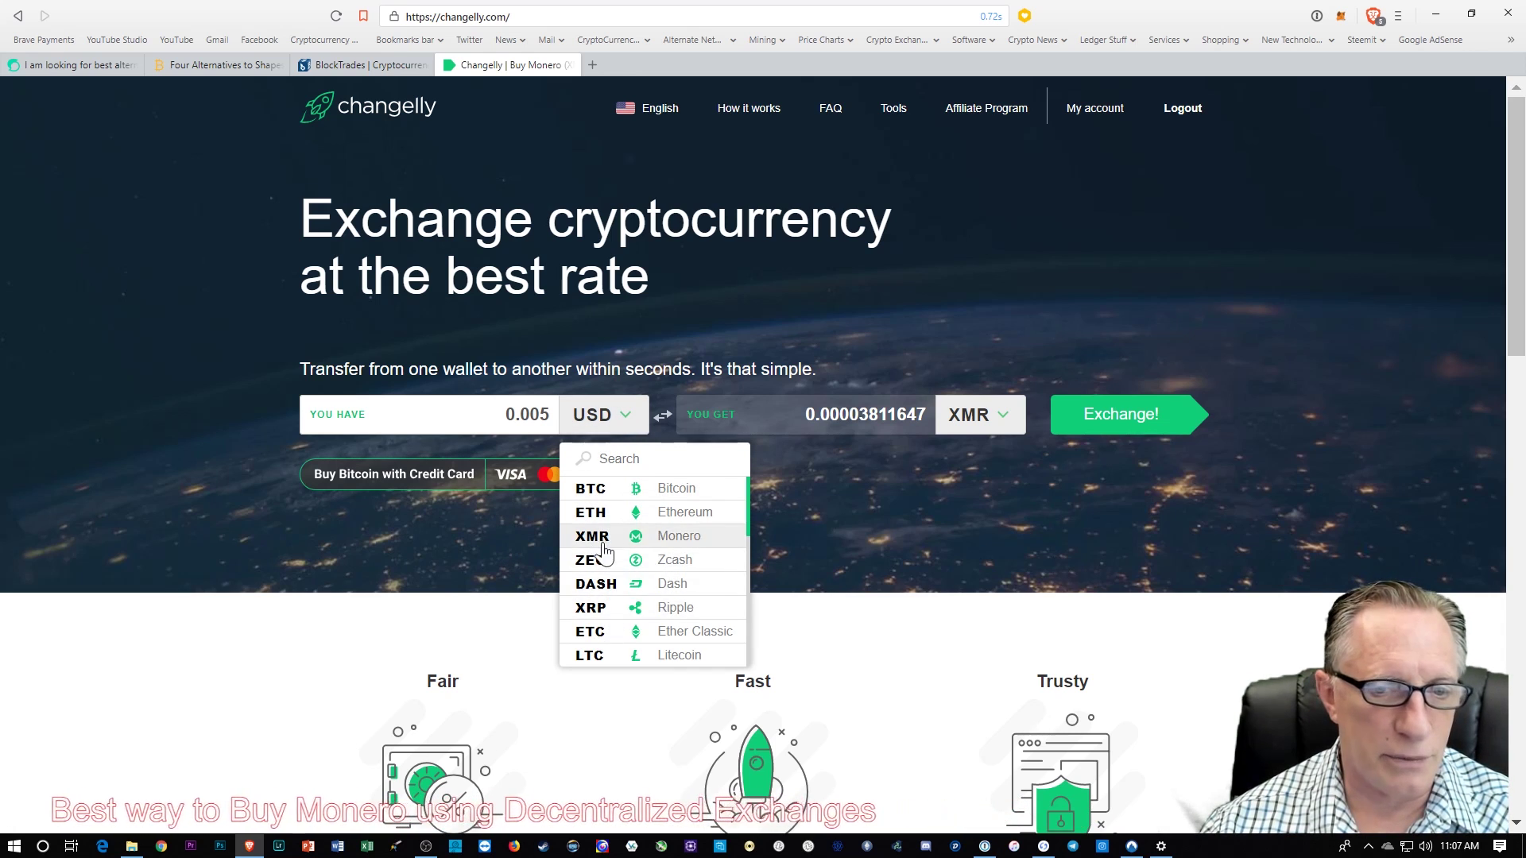
pyautogui.click(604, 490)
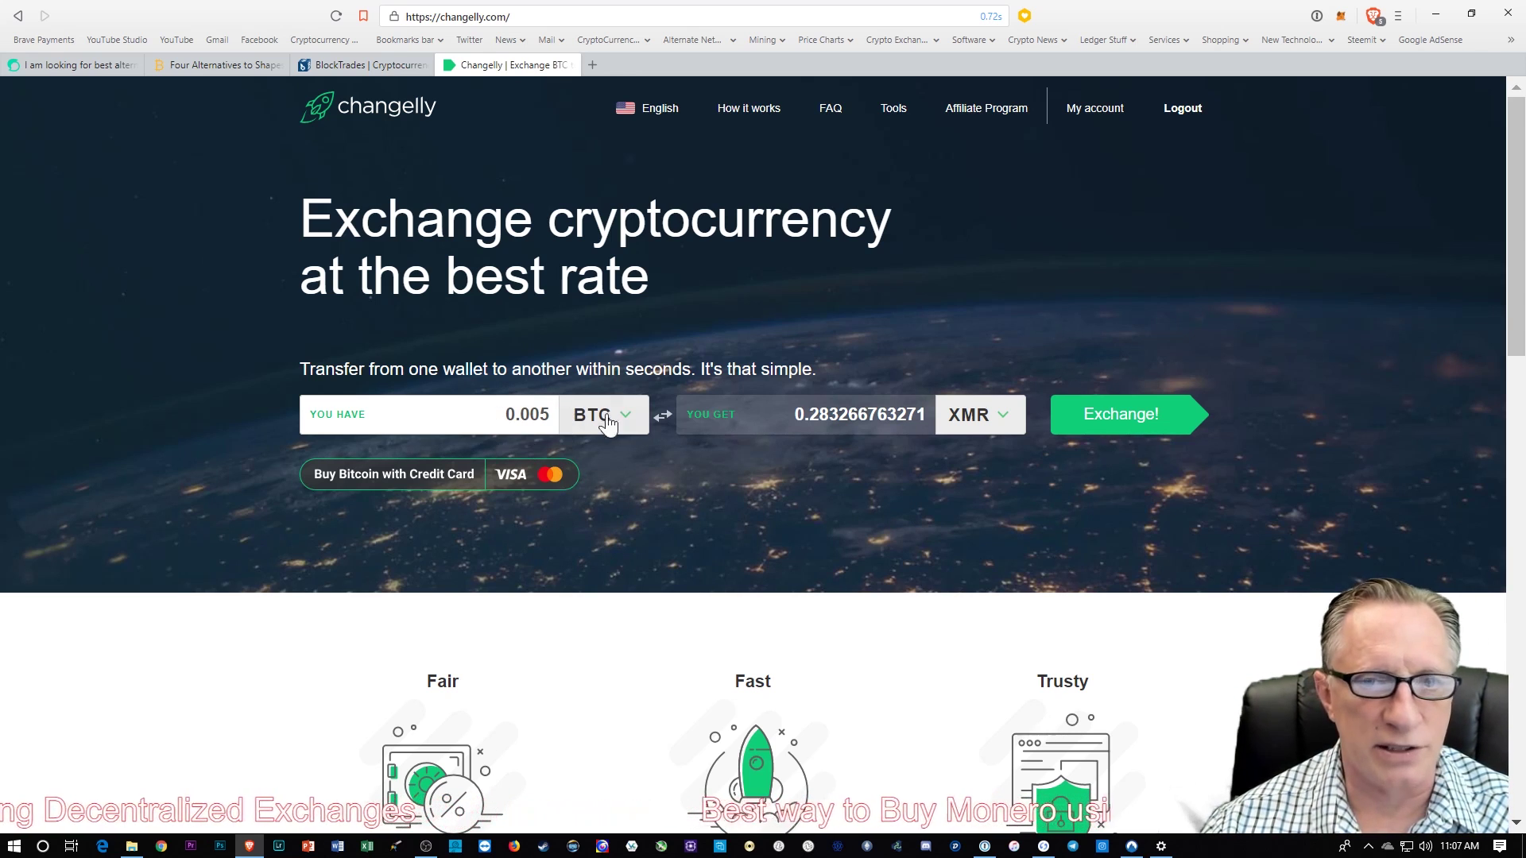
pyautogui.click(340, 65)
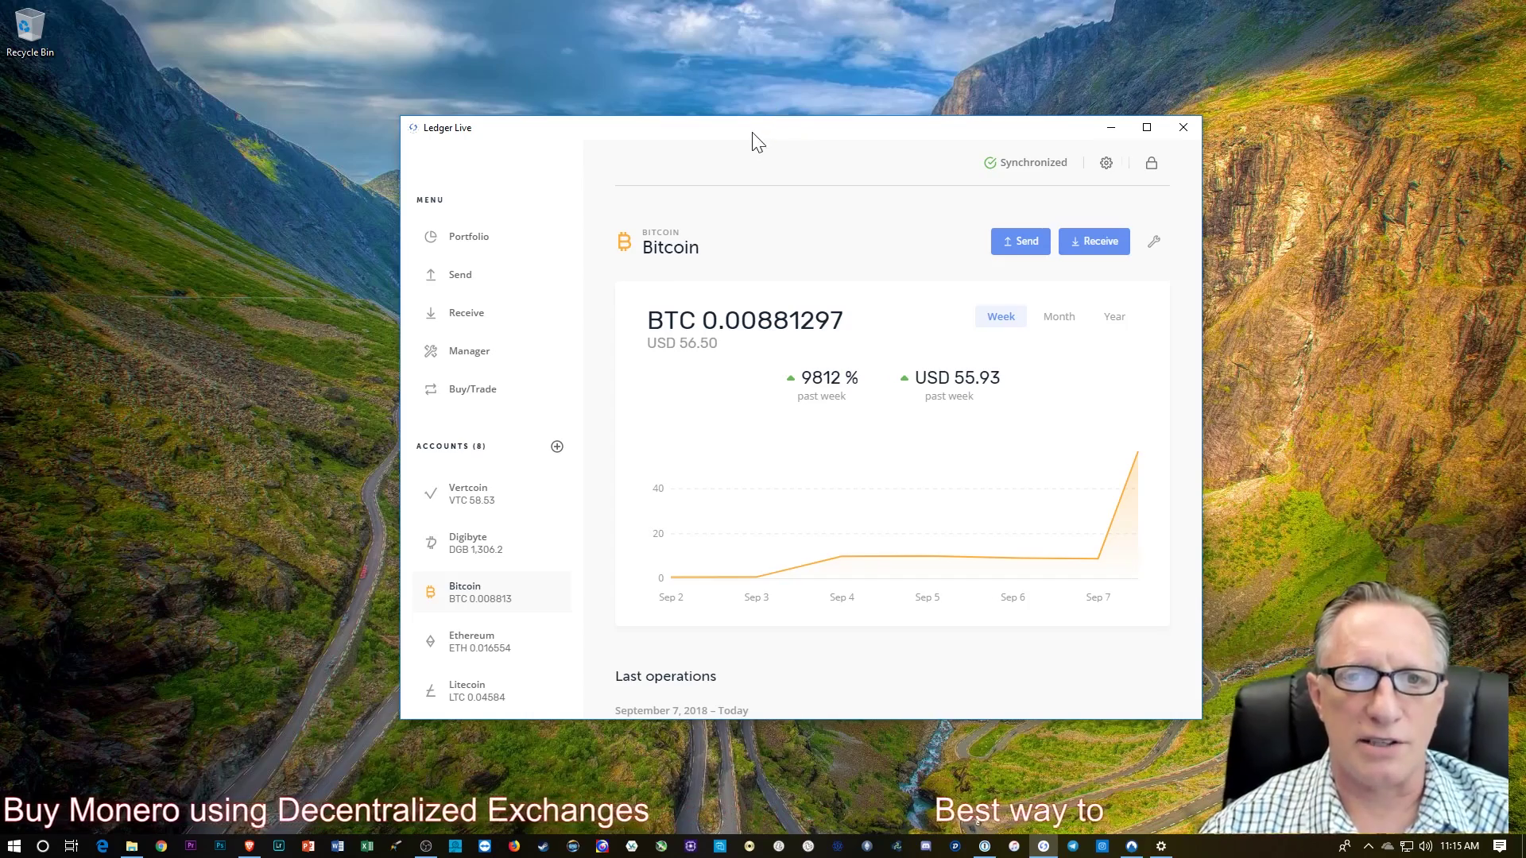
# Step: Move the Ledger Live window showing the Bitcoin account up and to the left
pyautogui.moveTo(753, 133); pyautogui.dragTo(702, 112)
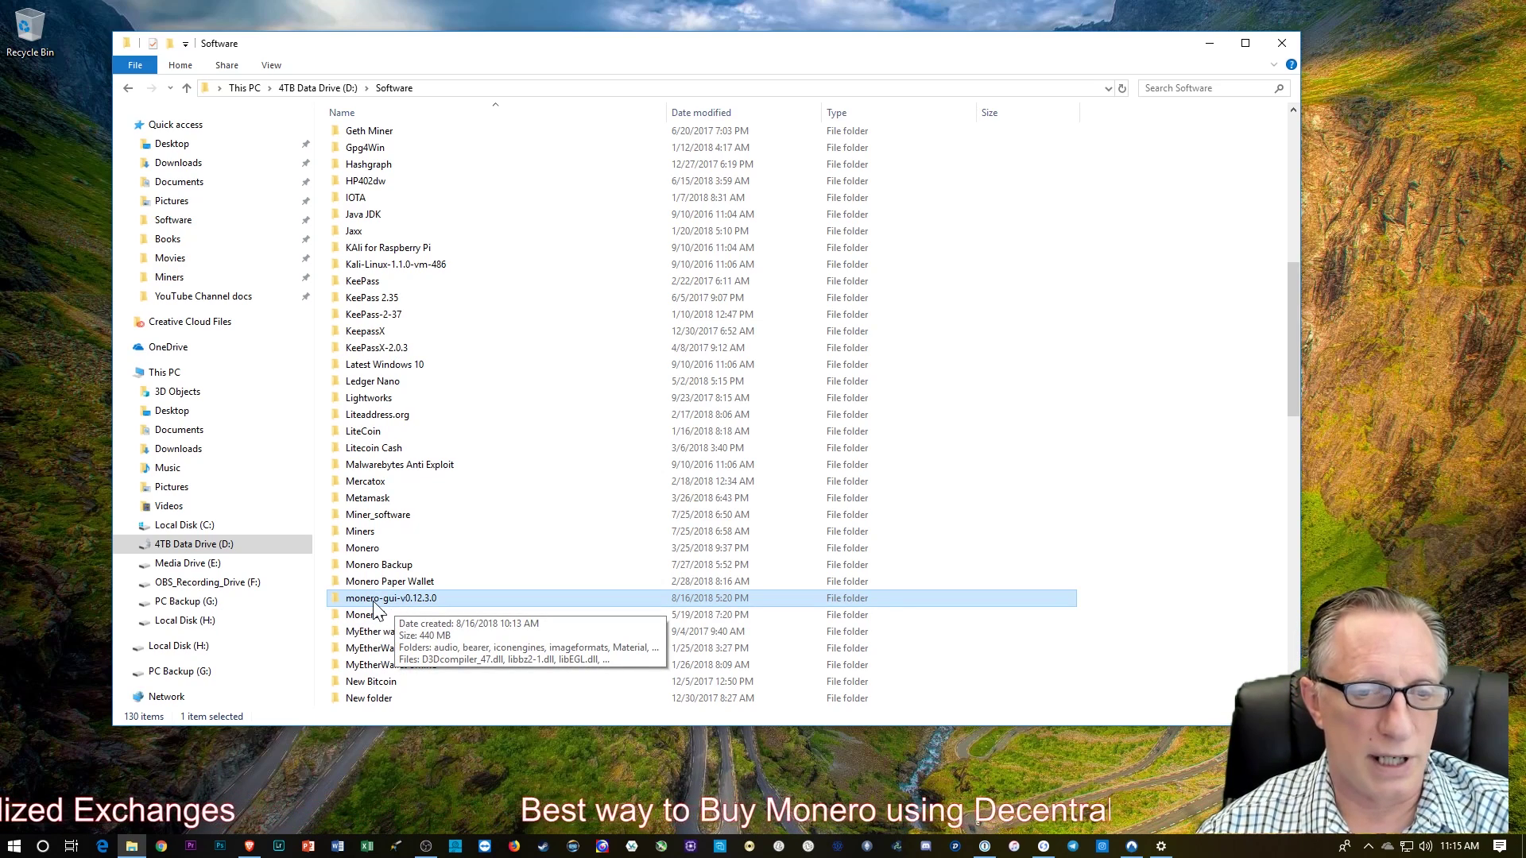
# Step: Open the monero-gui-v0.12.3.0 folder and launch monero-wallet-gui.exe
pyautogui.doubleClick(373, 601)
pyautogui.scroll(-4, 538, 609)
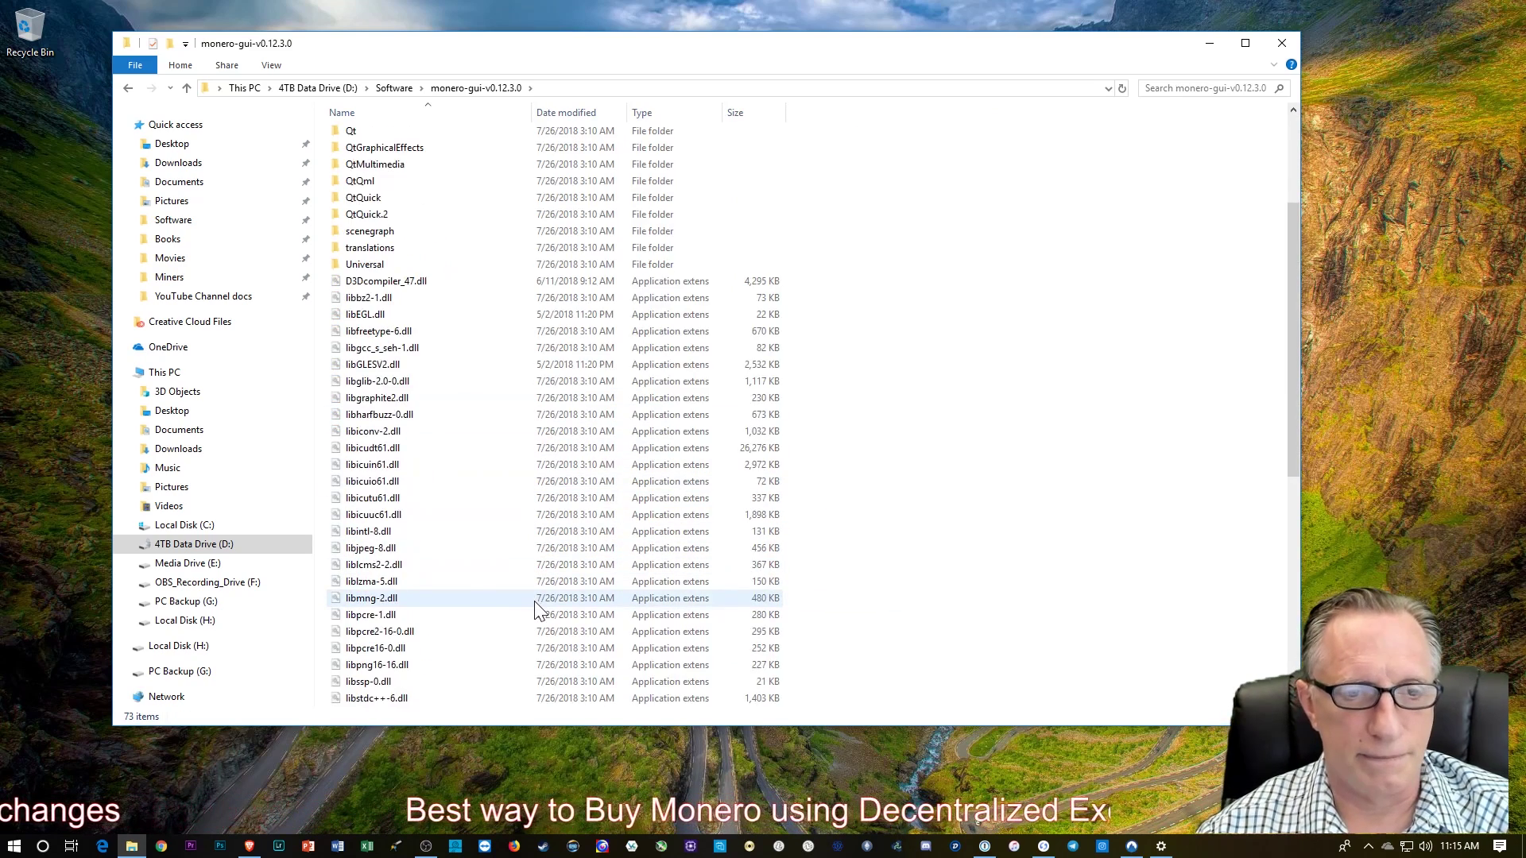
pyautogui.scroll(-9, 537, 608)
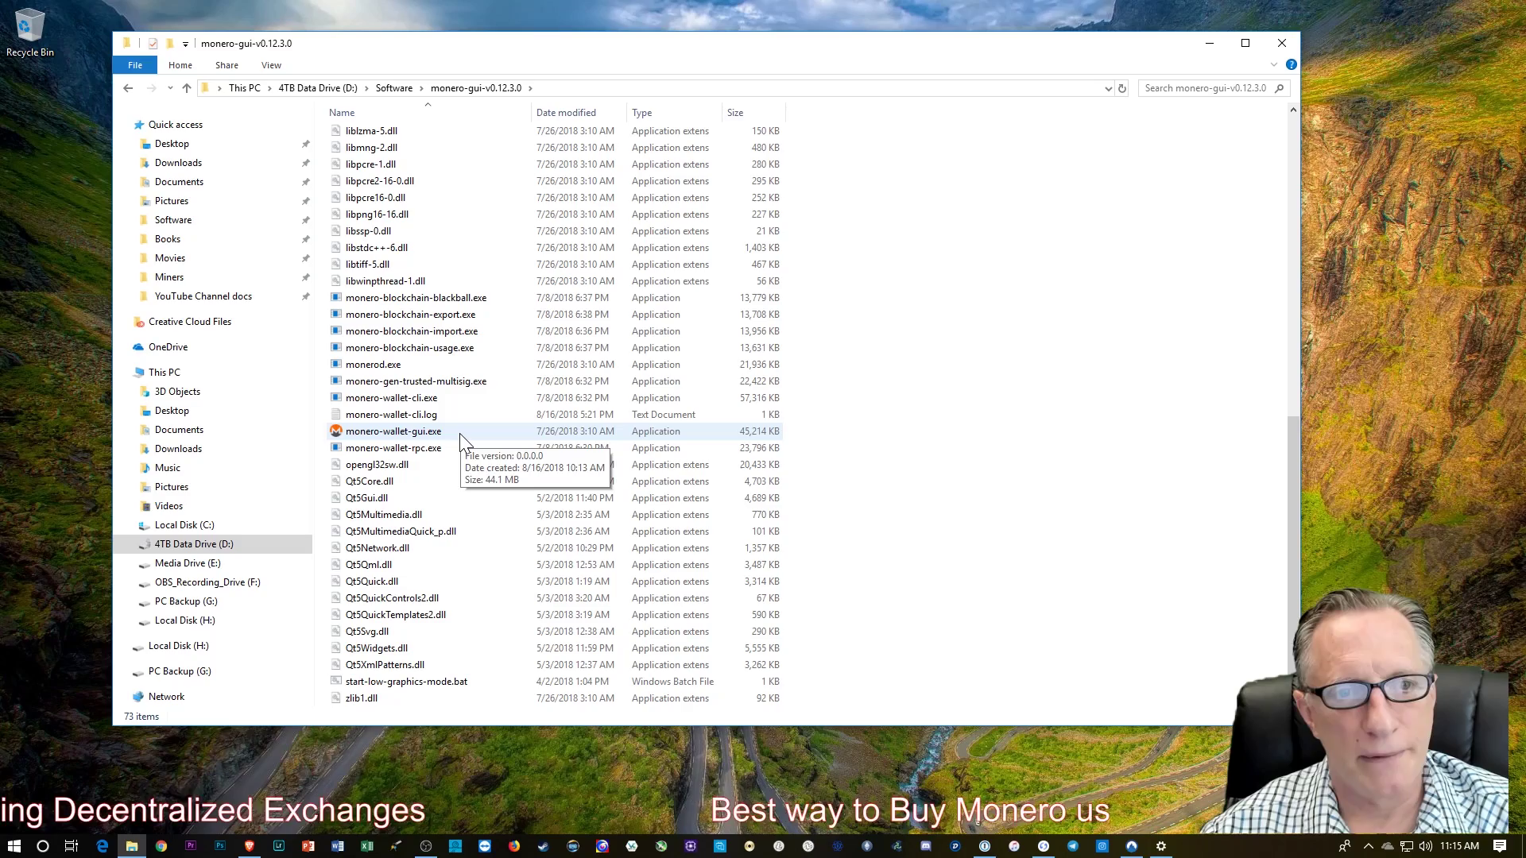
pyautogui.doubleClick(459, 432)
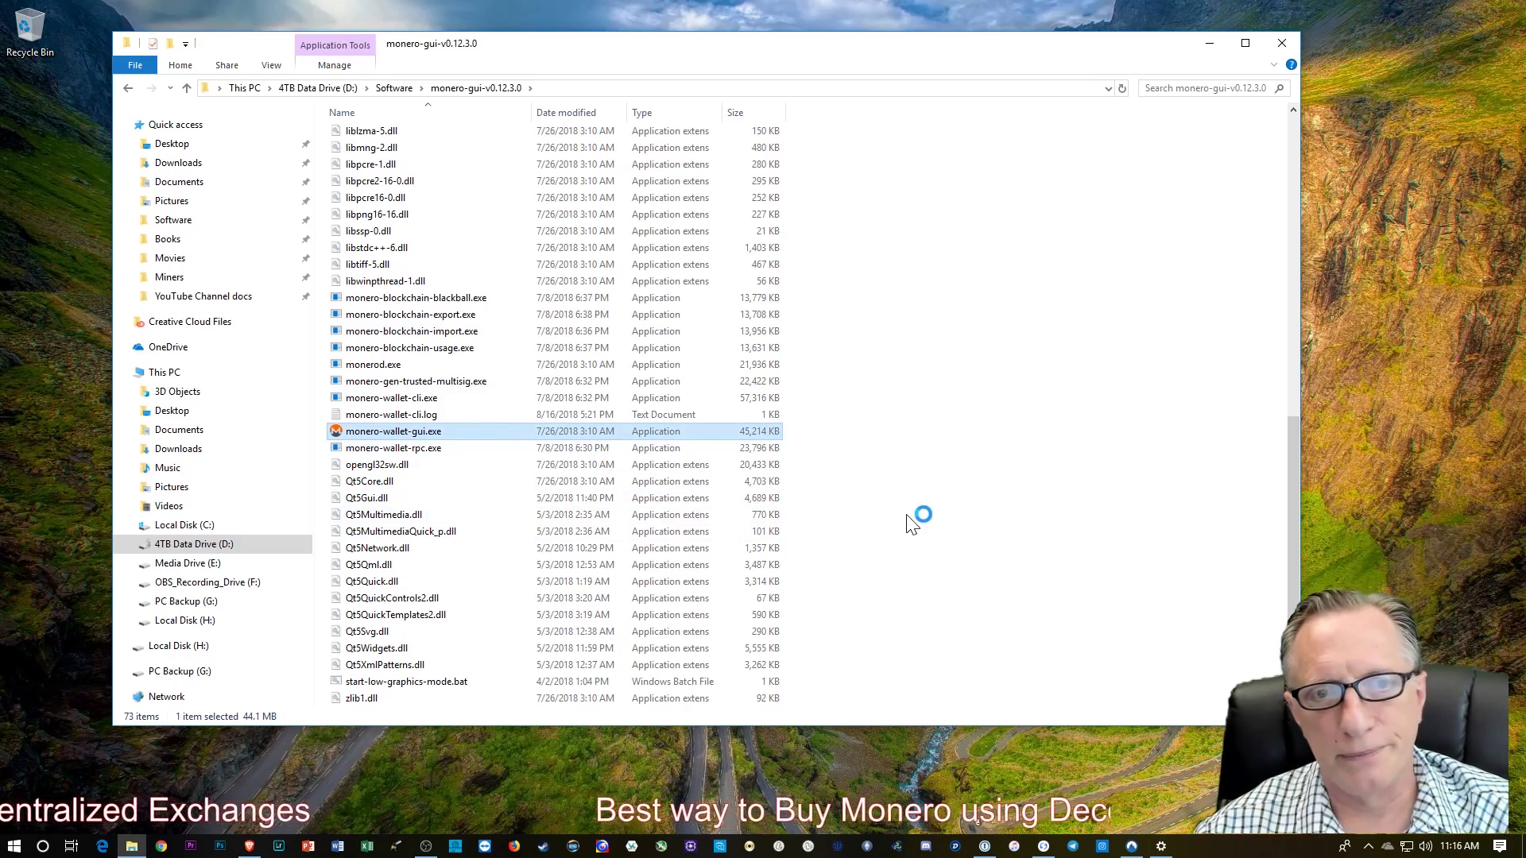
# Step: Hide the other windows, skip the Temp 6-29-18 wallet, and start a new English (US) wallet
pyautogui.click(1204, 44)
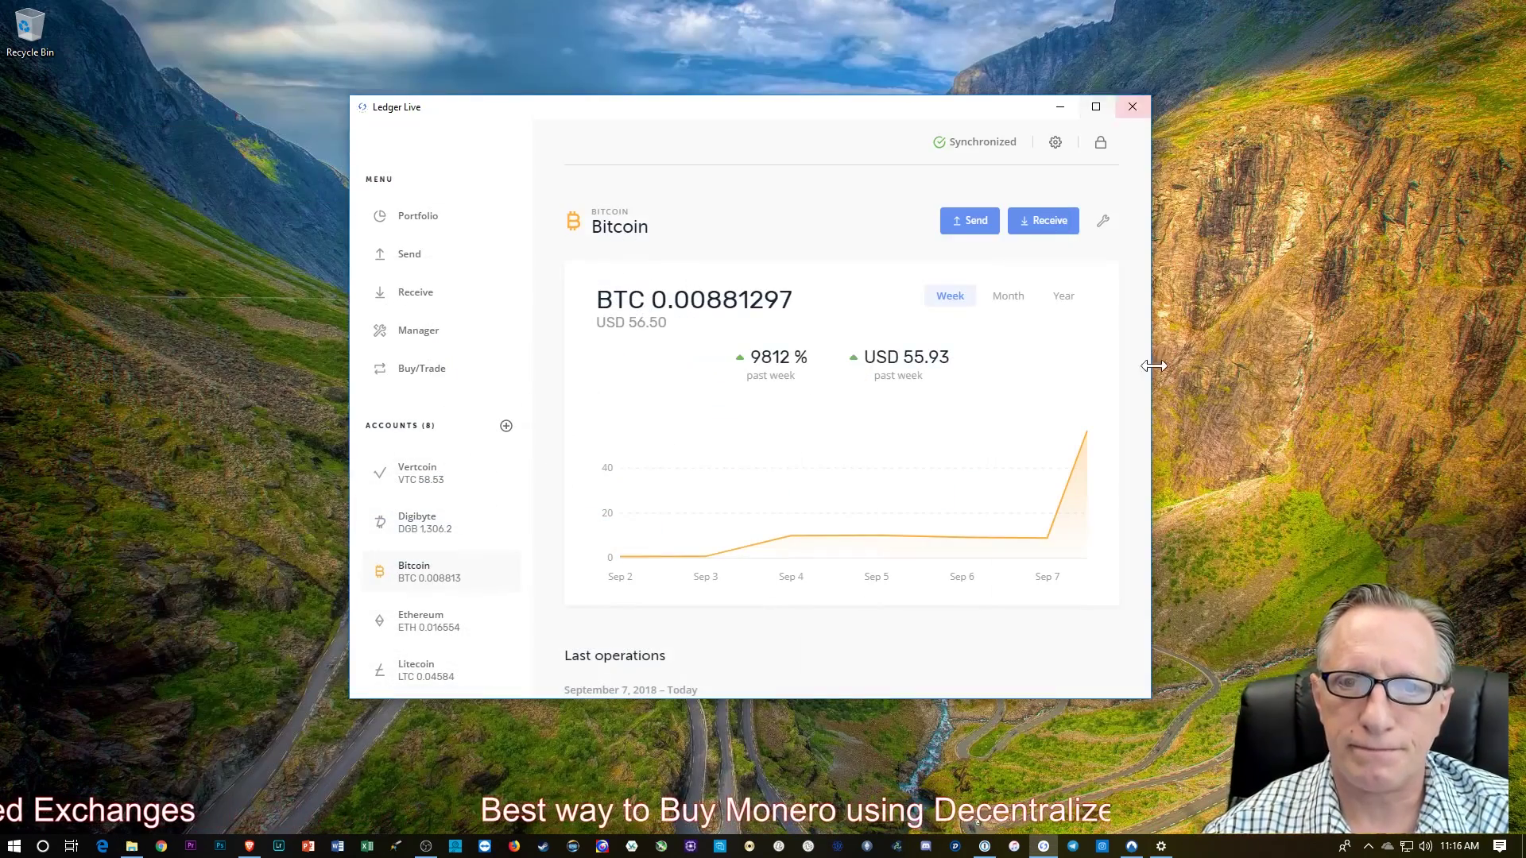
pyautogui.click(1060, 106)
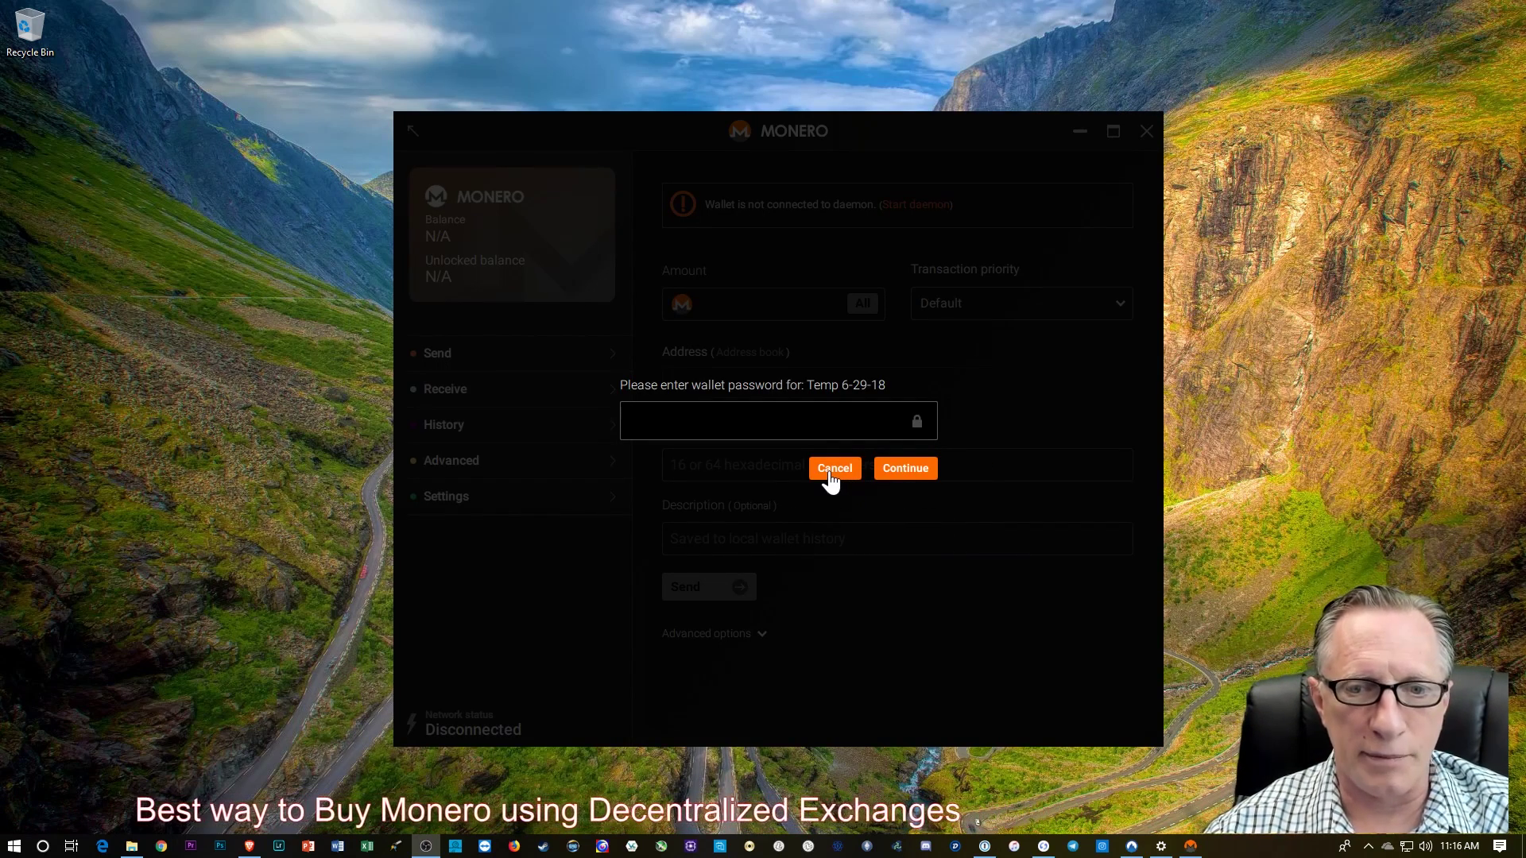
pyautogui.click(833, 470)
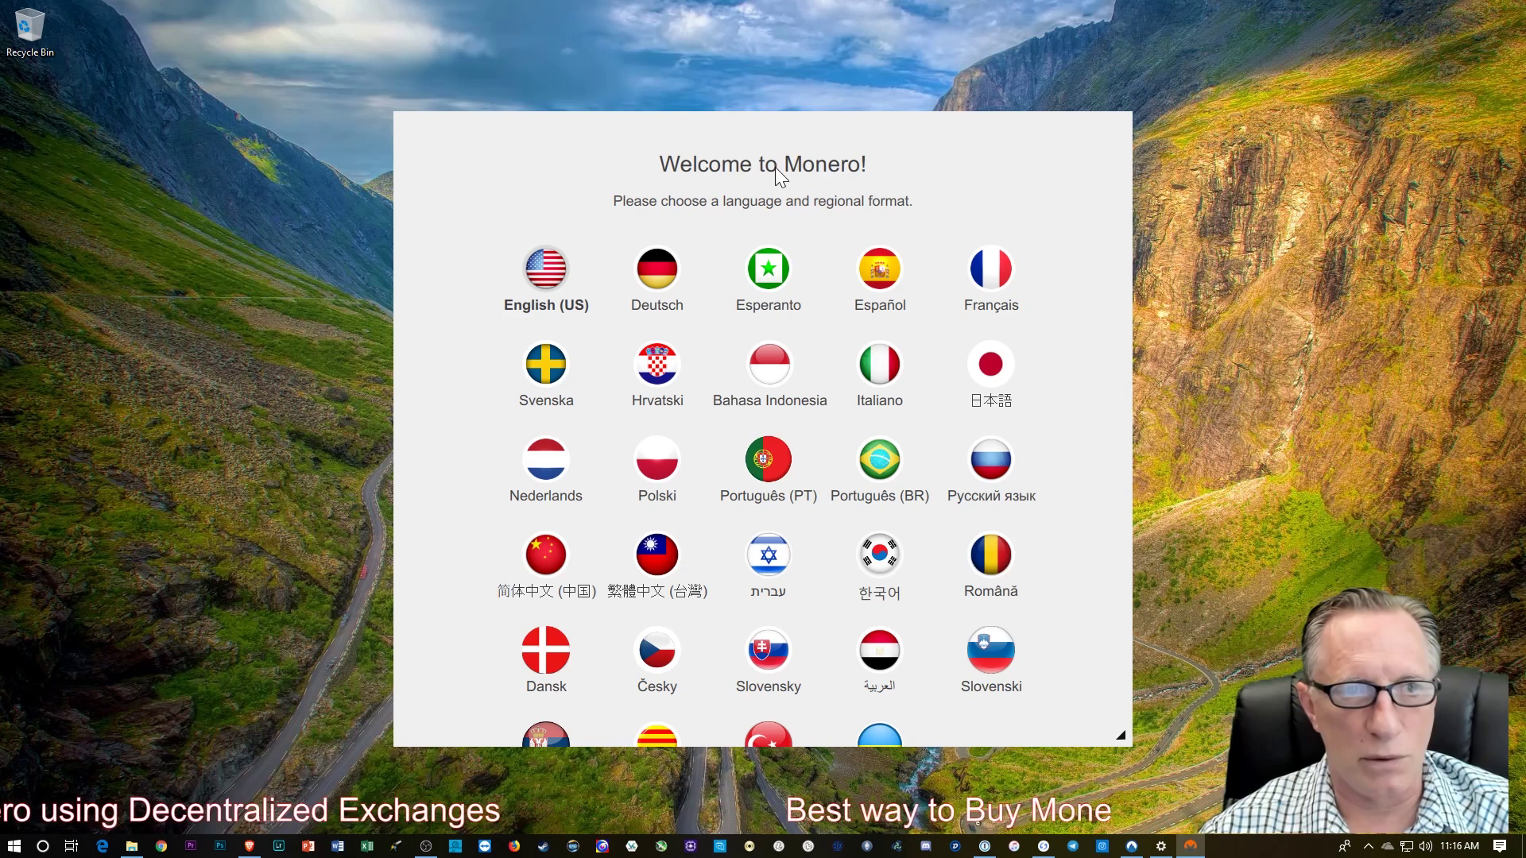
pyautogui.click(539, 274)
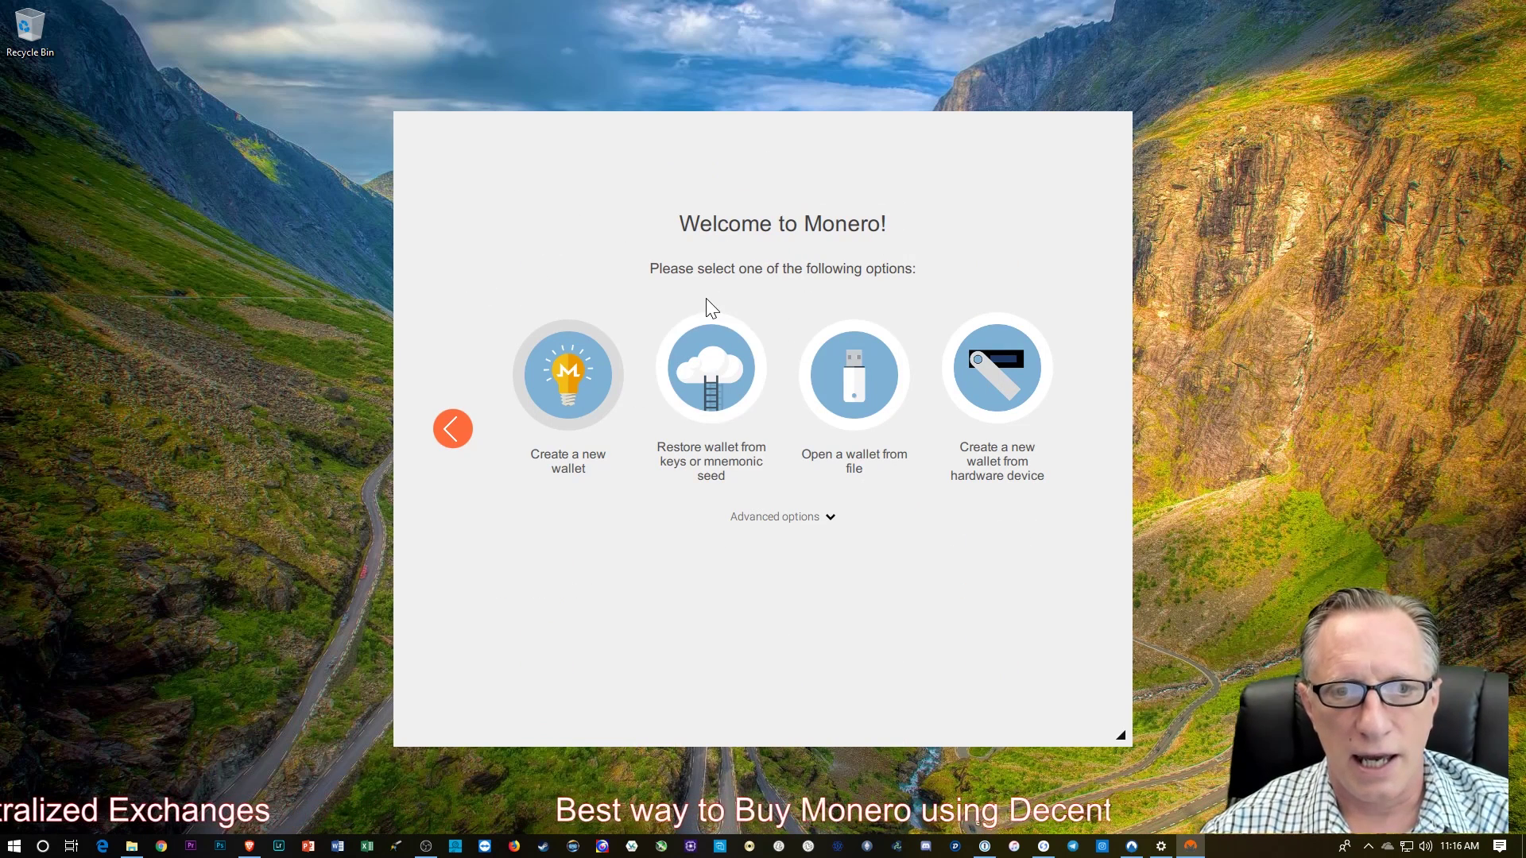
pyautogui.click(588, 379)
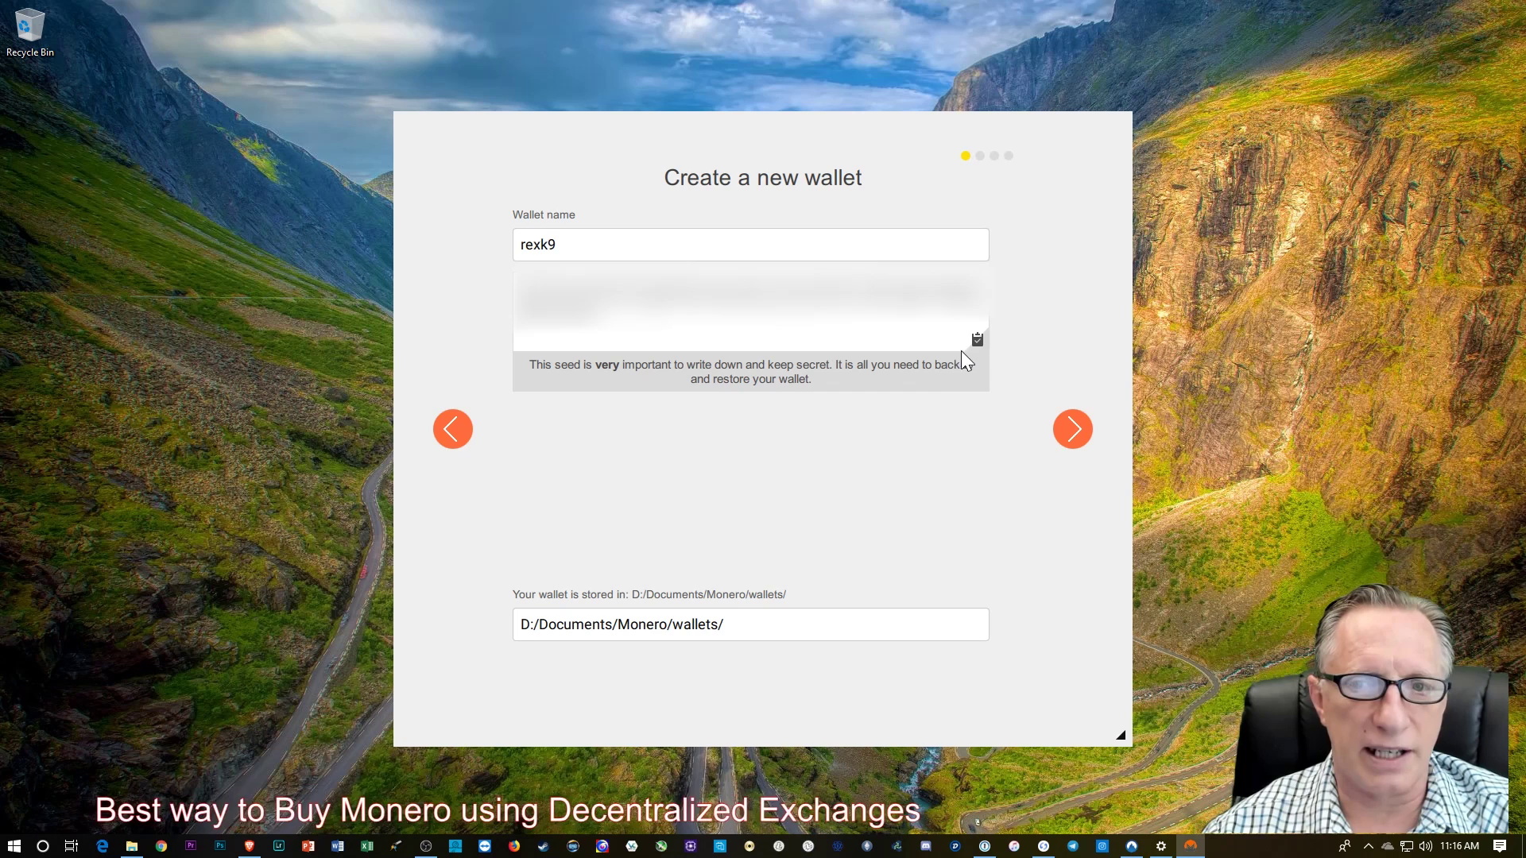
# Step: Review the mnemonic seed, fill in the wallet password, and keep the default local node
pyautogui.tripleClick(604, 330)
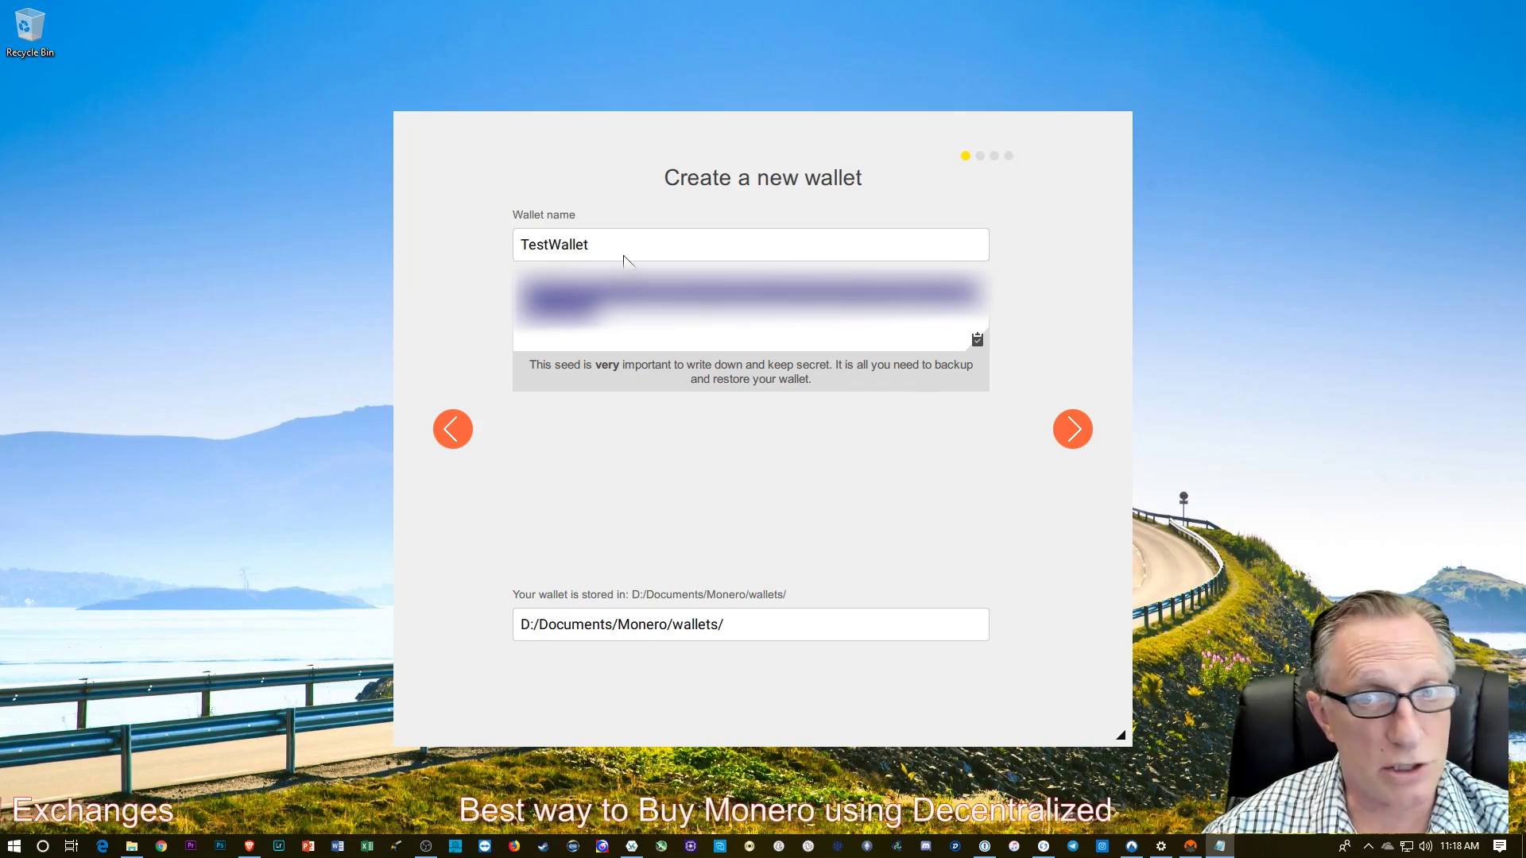
pyautogui.click(1073, 433)
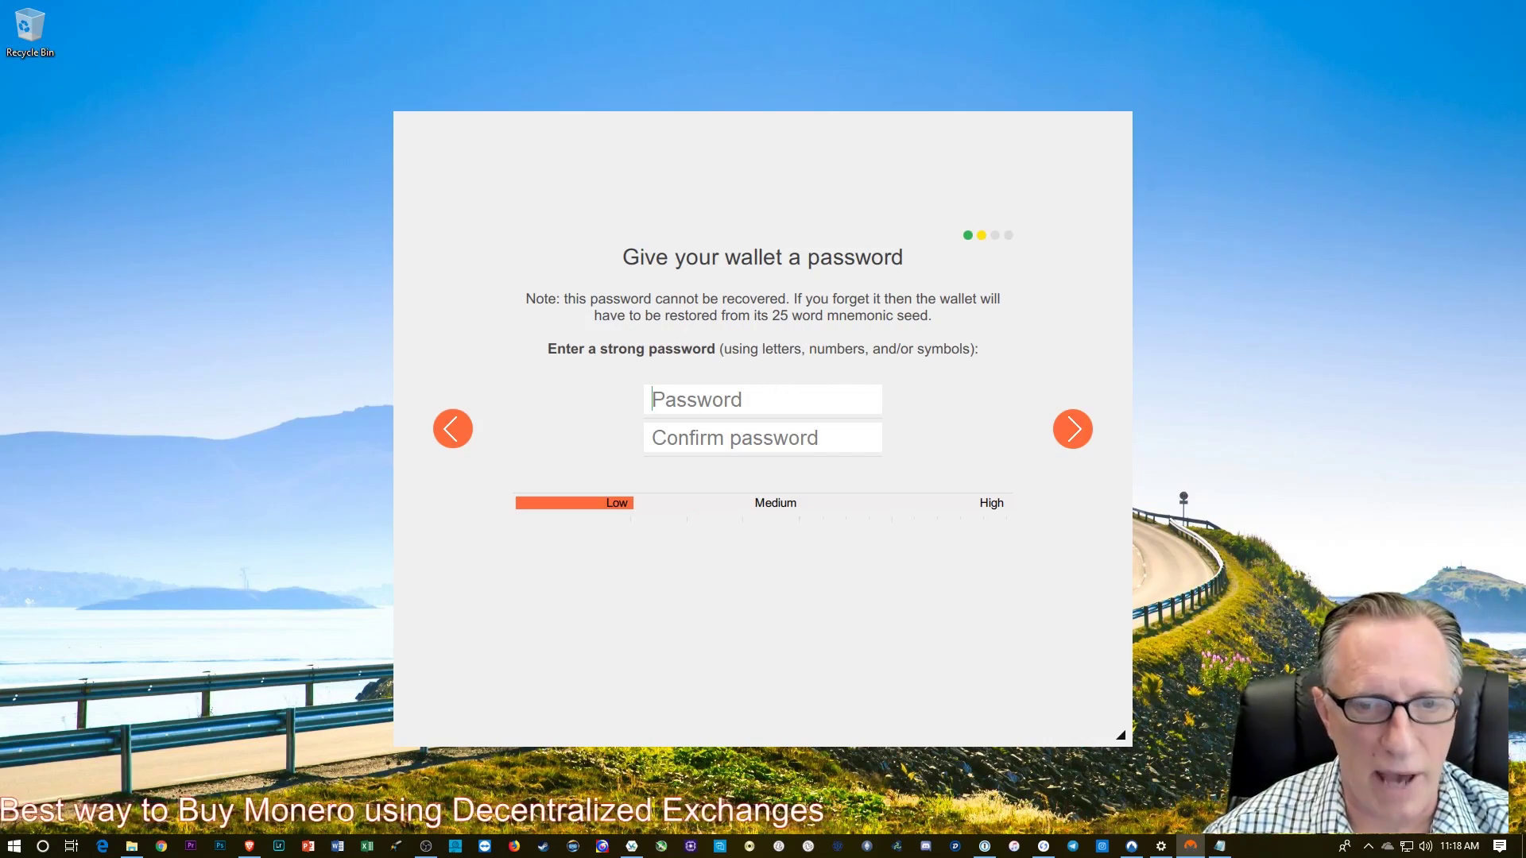
pyautogui.hotkey('ctrl', 'v')
pyautogui.press('Tab')
pyautogui.hotkey('ctrl', 'v')
pyautogui.click(1078, 435)
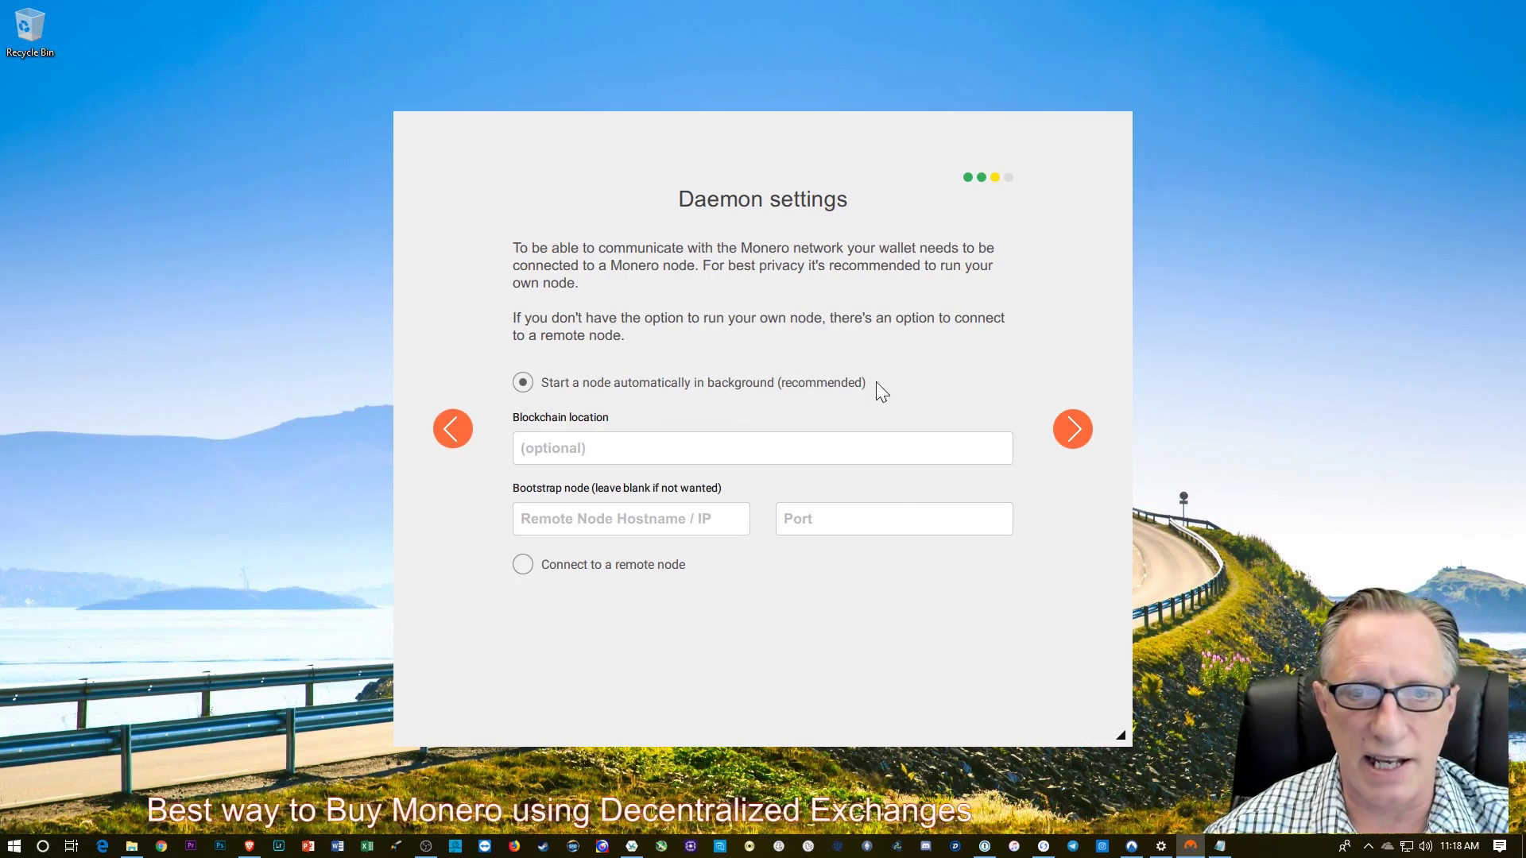
pyautogui.click(1079, 435)
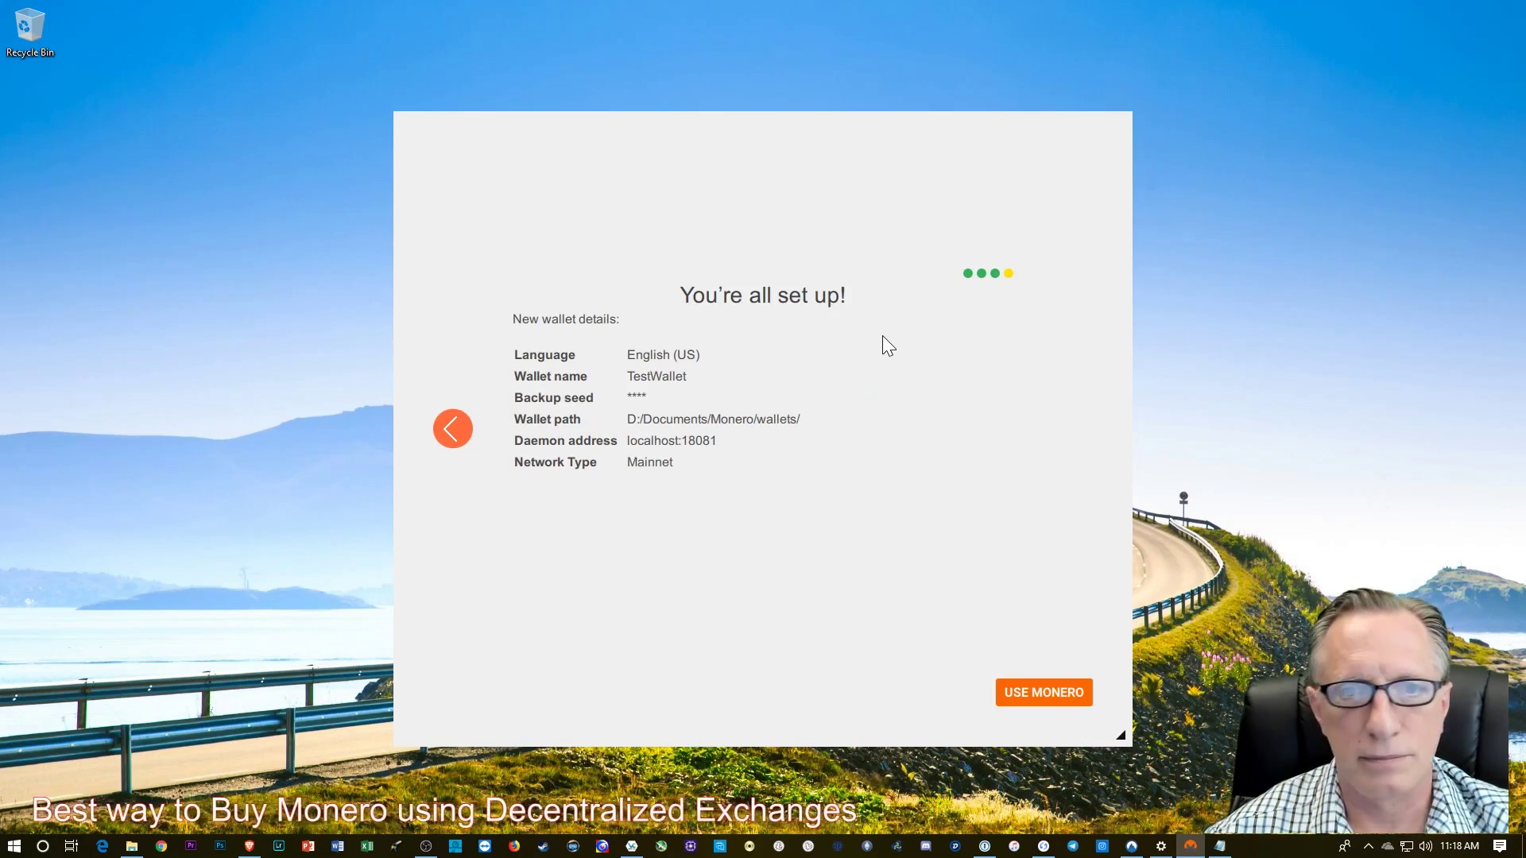
# Step: Open the new wallet, move the monerod console aside, and copy the primary receive address
pyautogui.click(1039, 698)
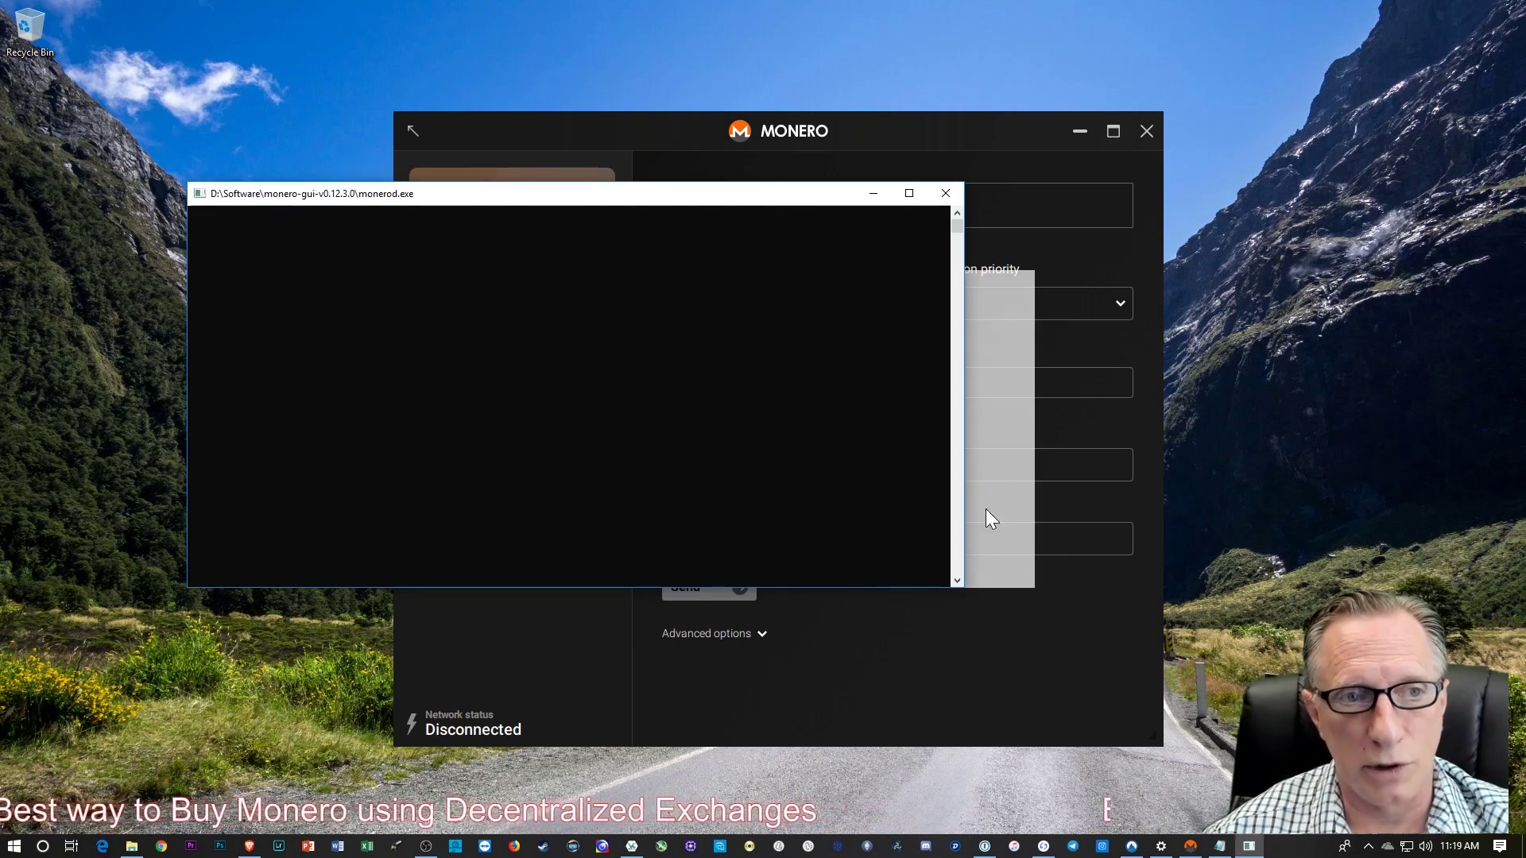
pyautogui.moveTo(675, 194); pyautogui.dragTo(582, 106)
pyautogui.click(960, 128)
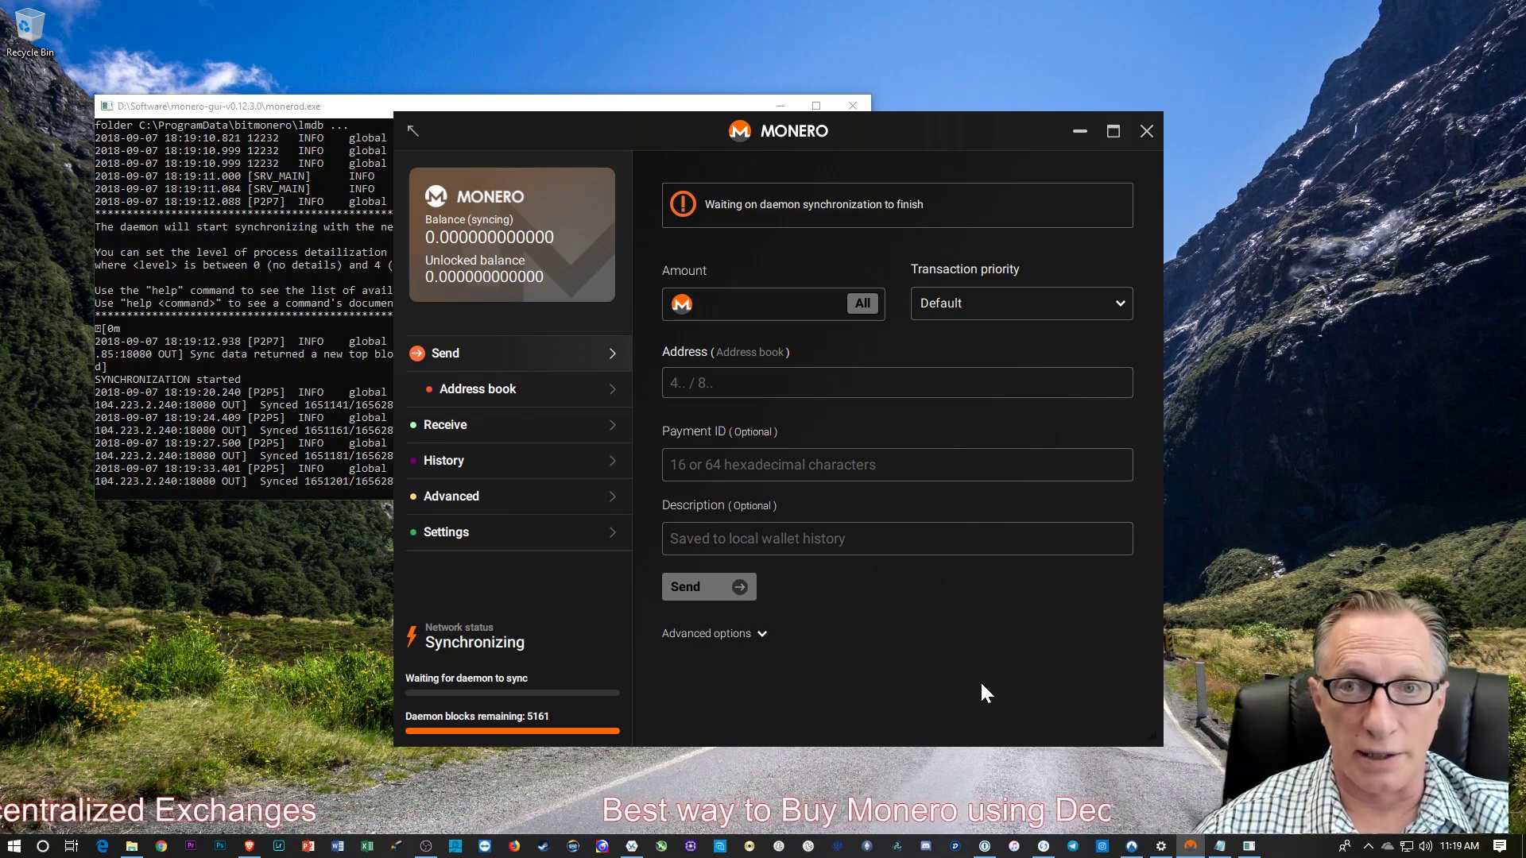
pyautogui.click(469, 424)
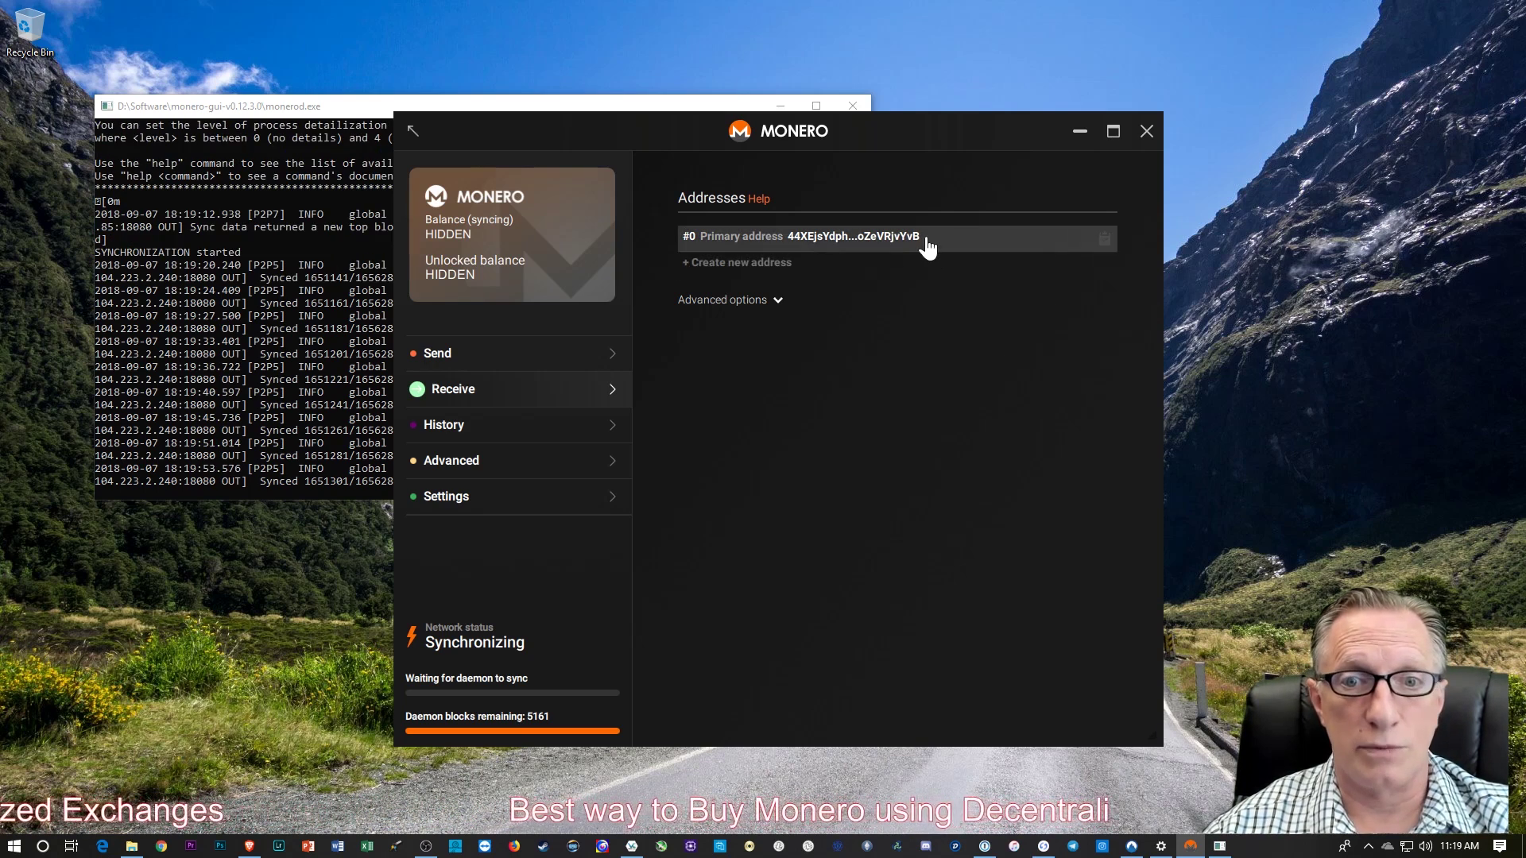
pyautogui.click(1104, 240)
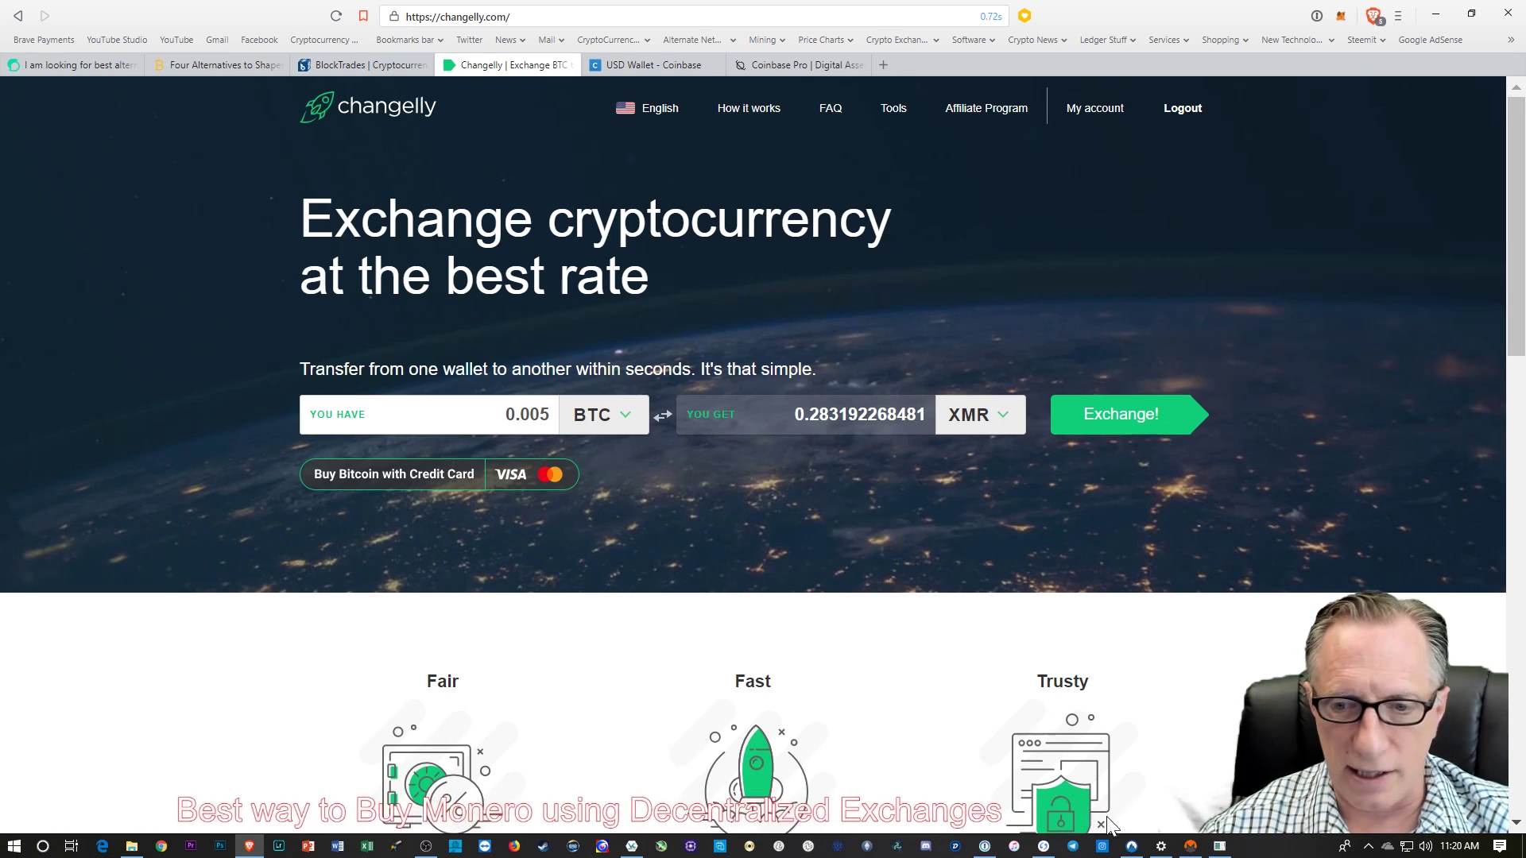
# Step: Check the BTC balance in Ledger Live, then change Changelly's amount from 0.005 to 0.004 BTC
pyautogui.click(1043, 847)
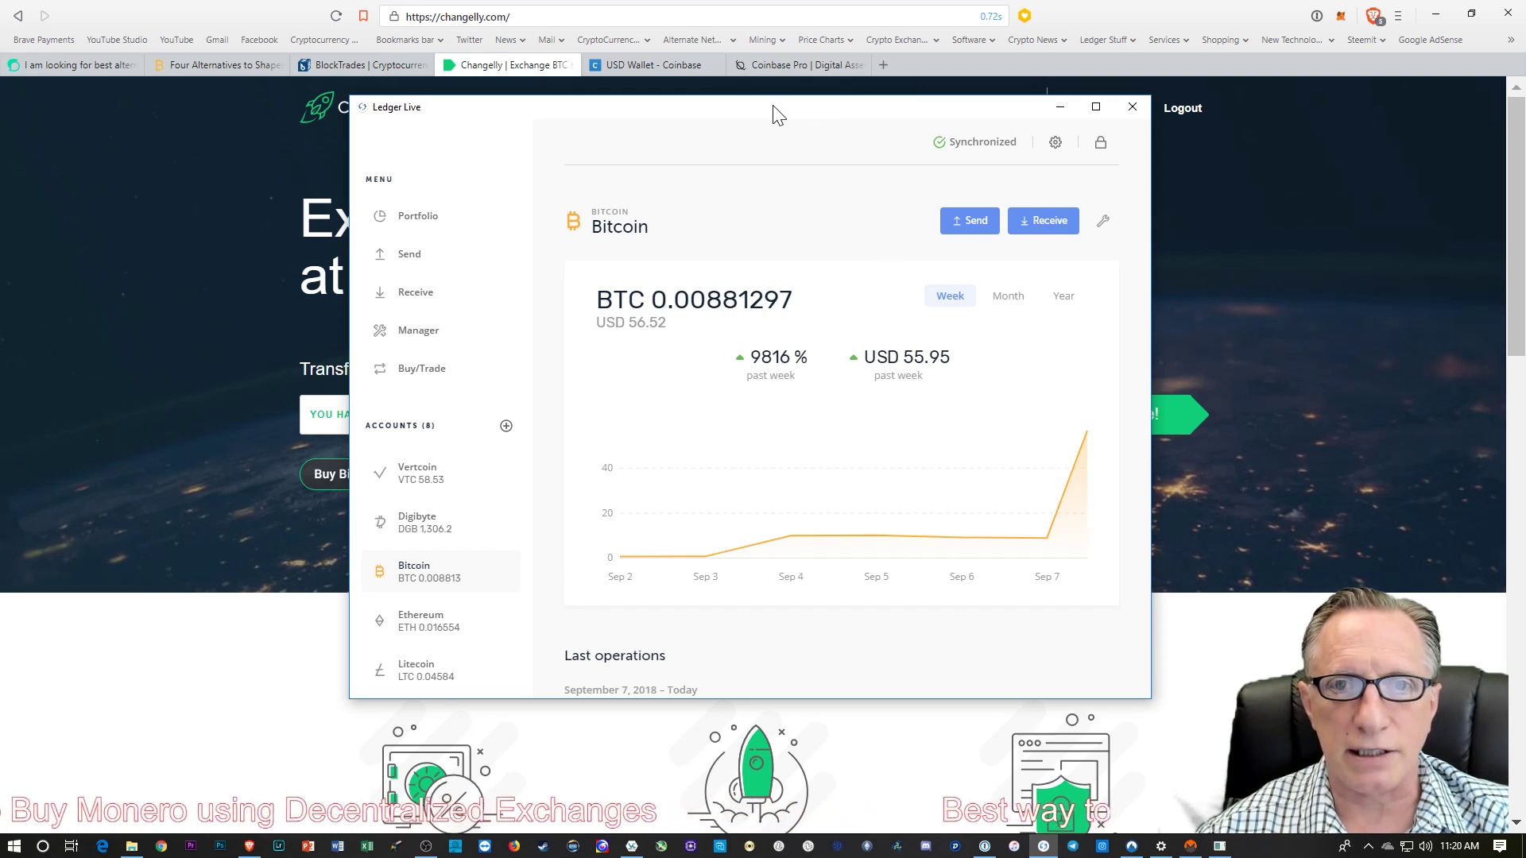
pyautogui.moveTo(772, 112); pyautogui.dragTo(737, 134)
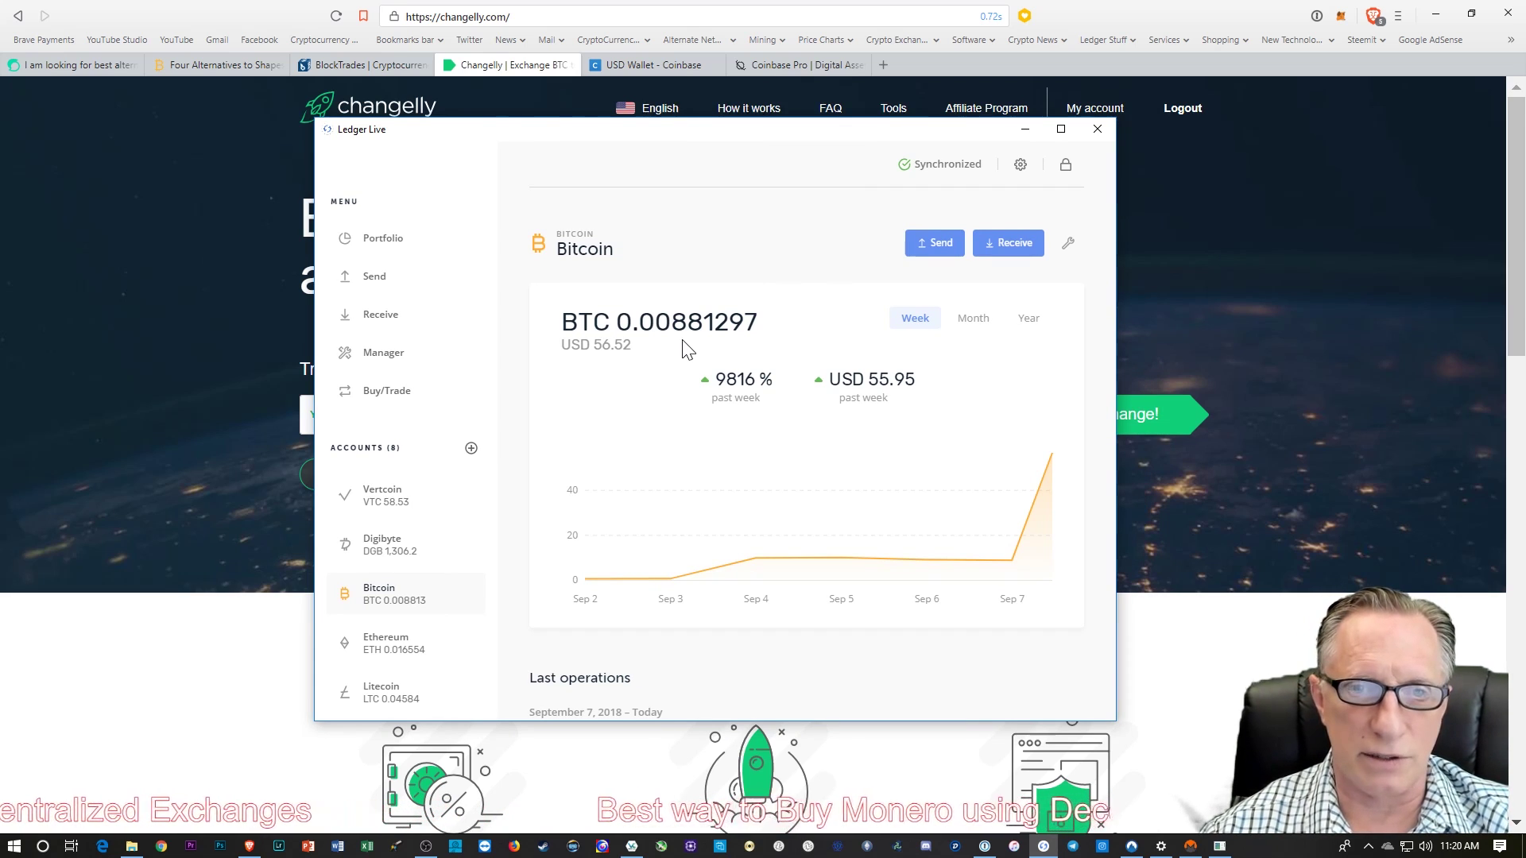
pyautogui.click(194, 474)
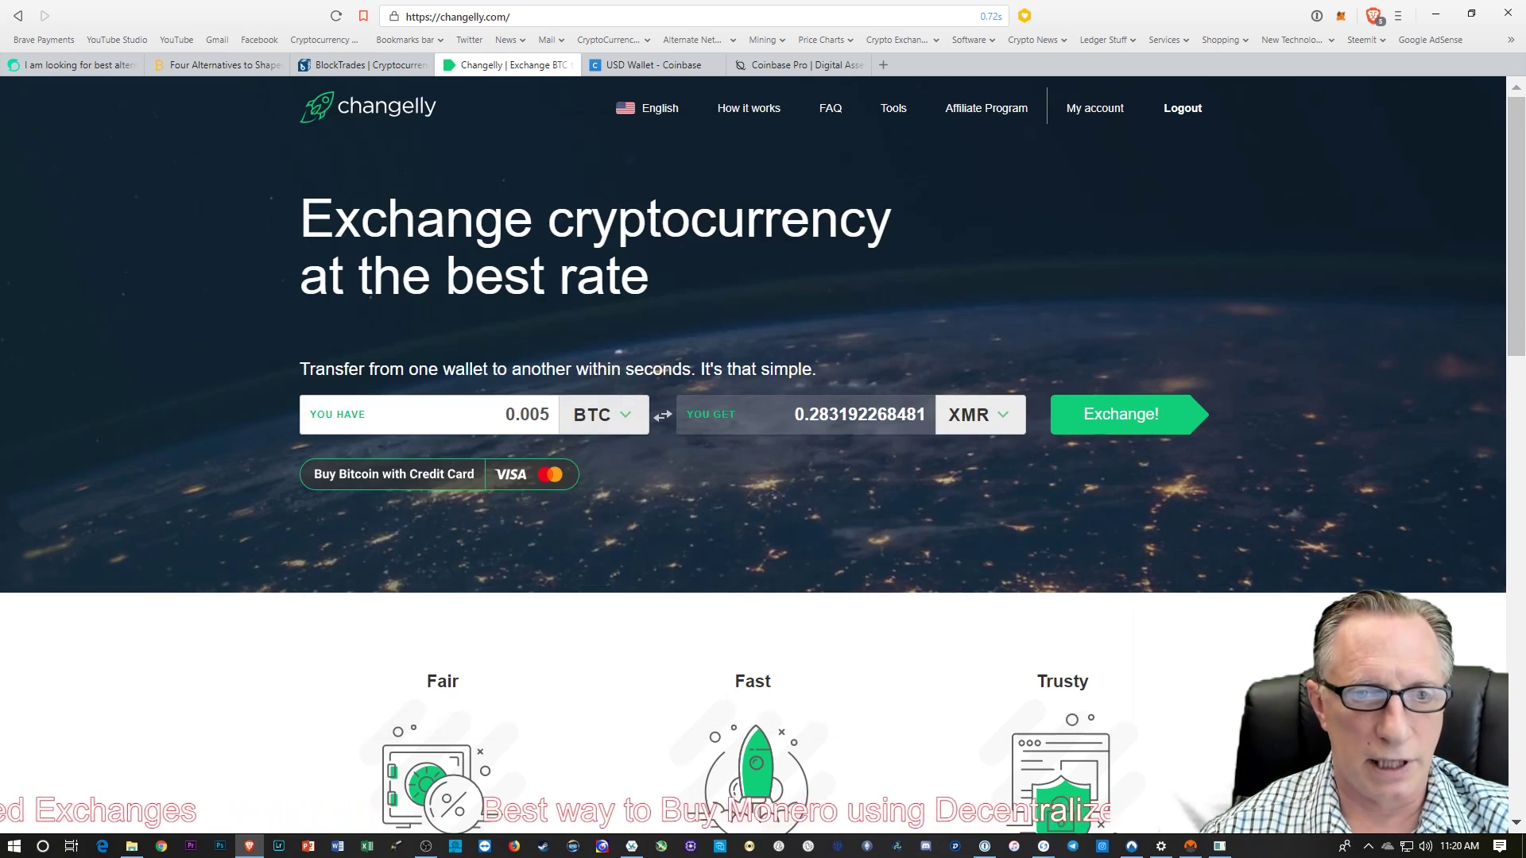
pyautogui.press('BackSpace')
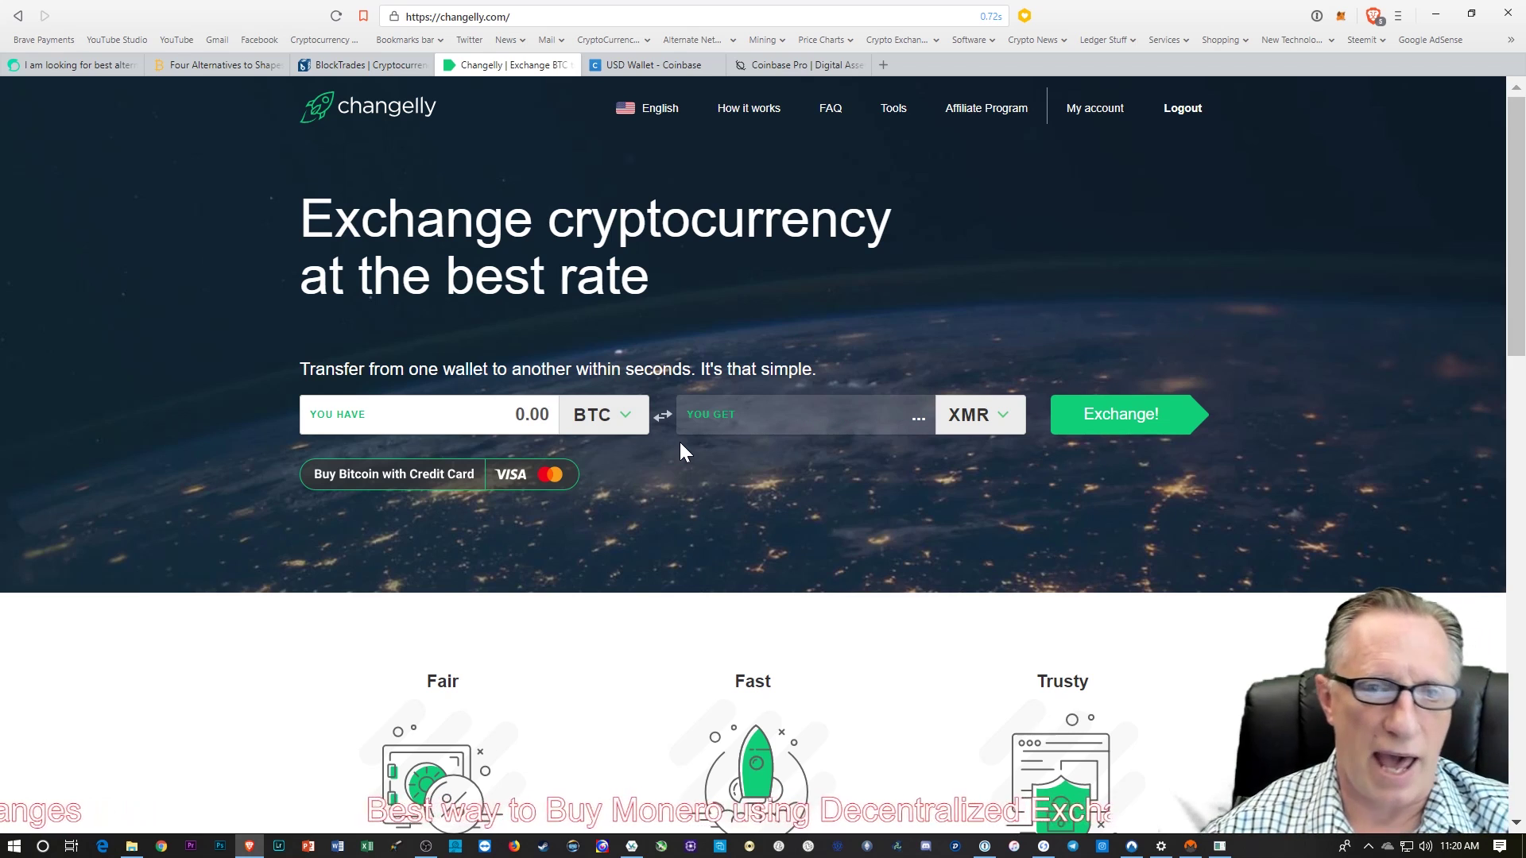
pyautogui.write('4')
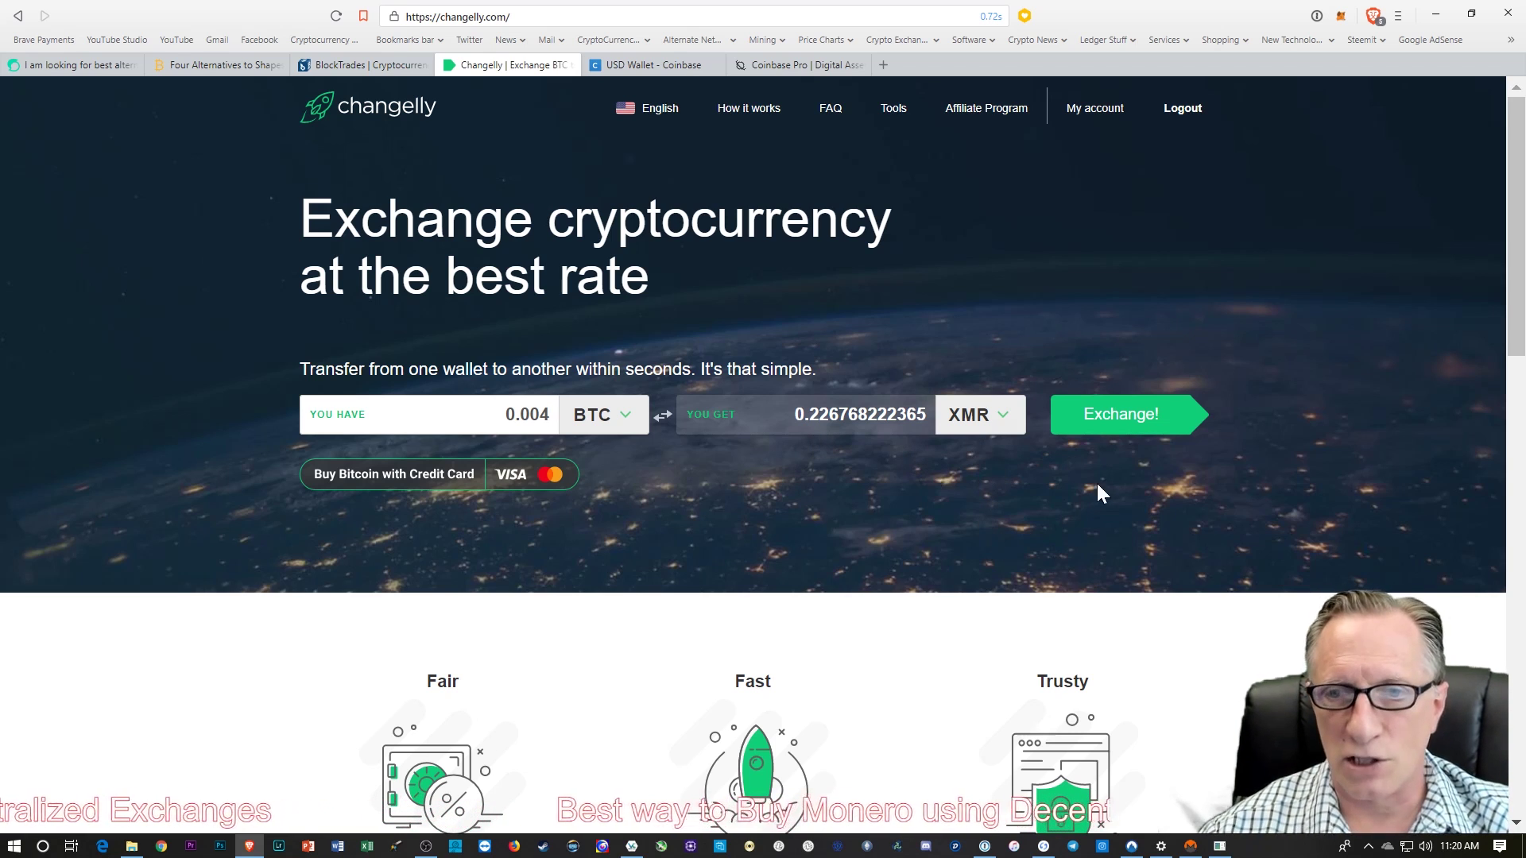
# Step: Start the 0.004 BTC to XMR exchange and accept the Terms of Use
pyautogui.click(1132, 427)
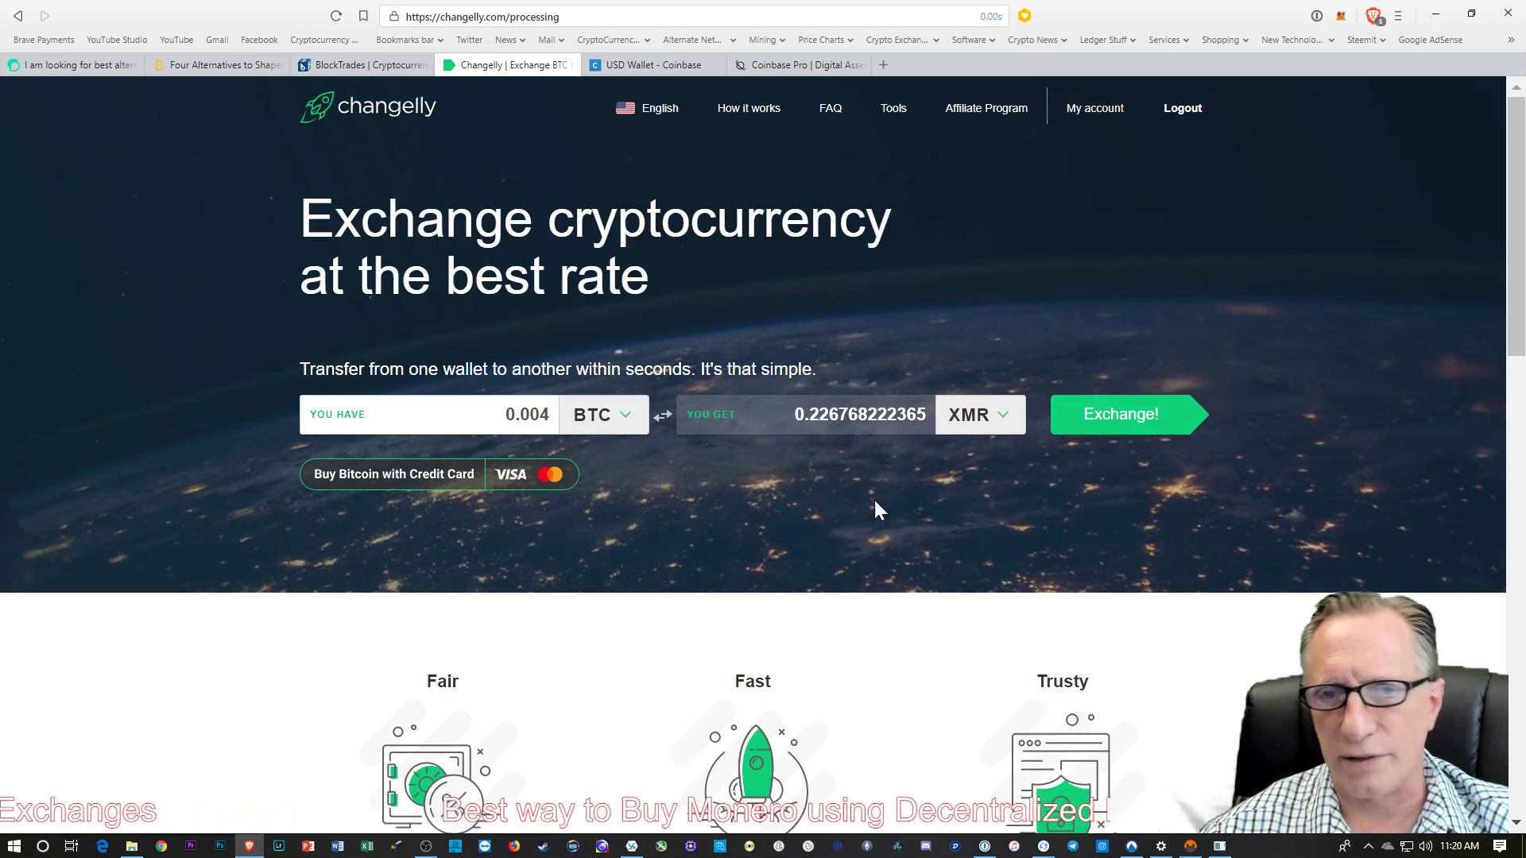
pyautogui.click(308, 433)
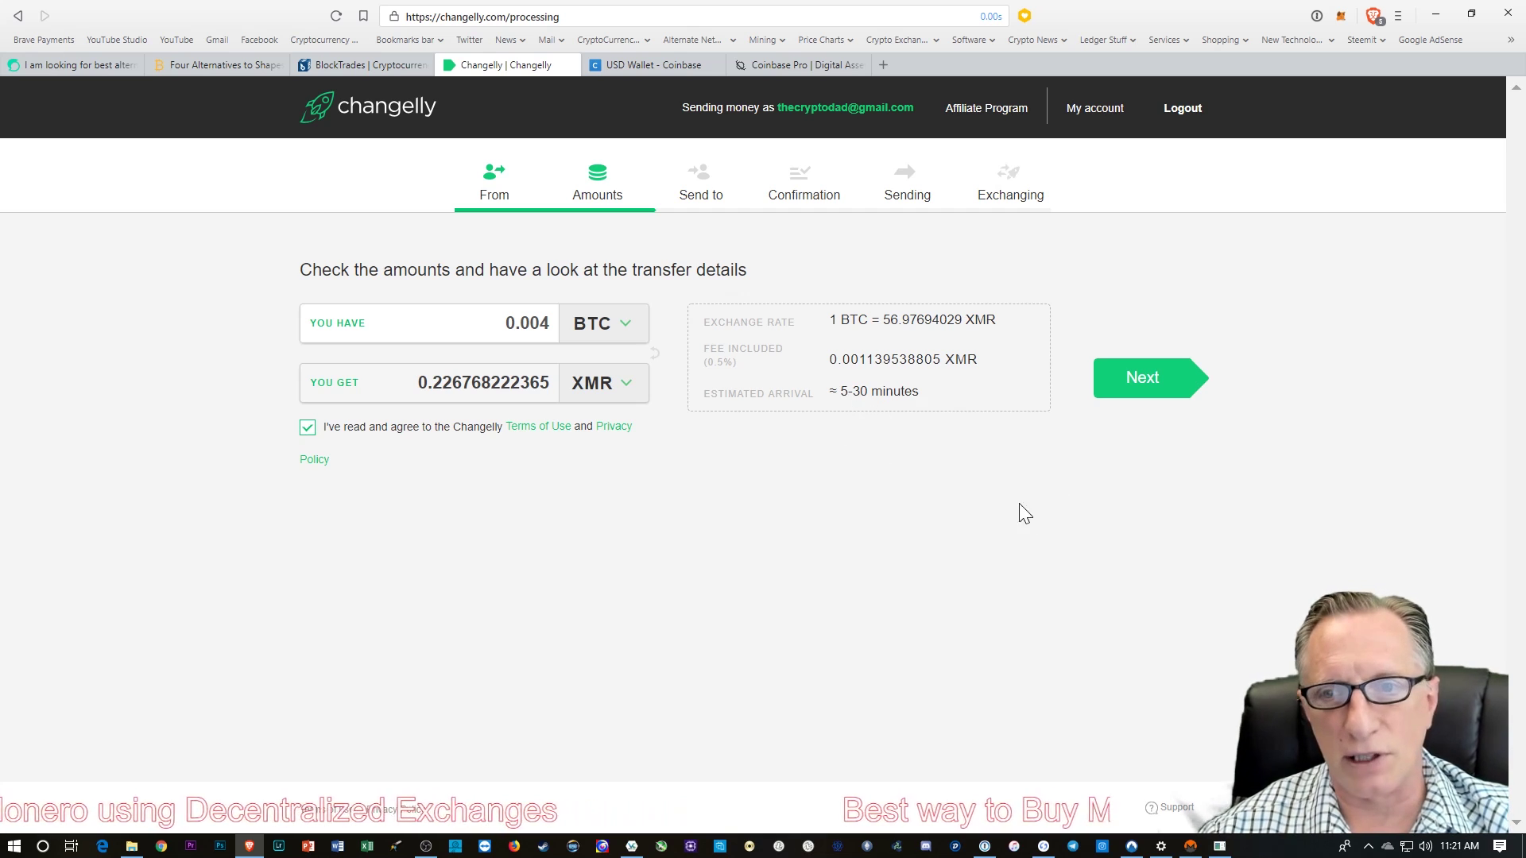
pyautogui.click(1155, 389)
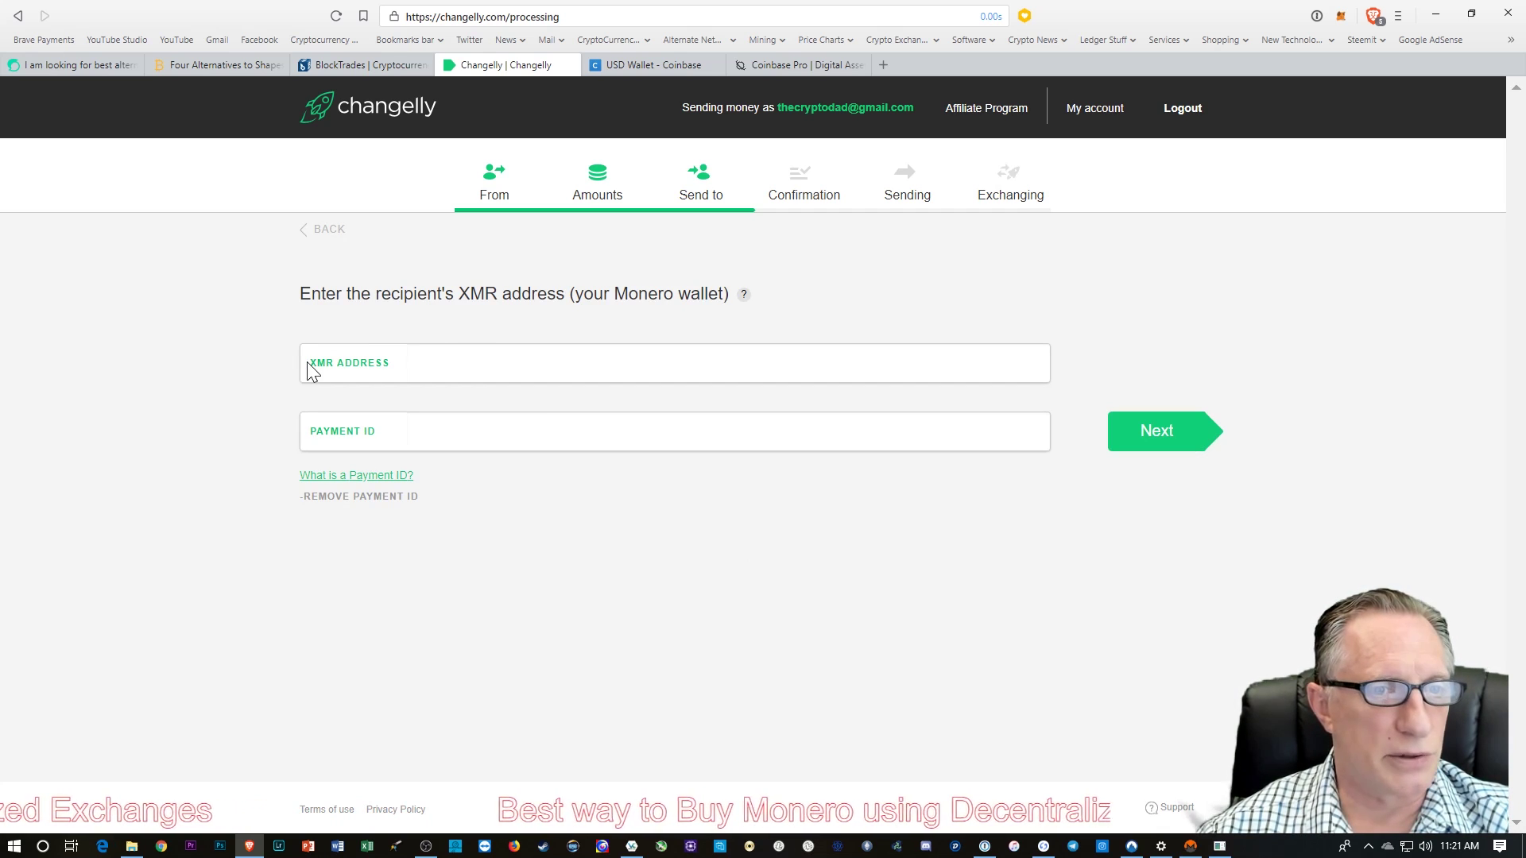
# Step: Paste the Monero wallet address as recipient, skip the payment ID, and reach confirmation
pyautogui.click(405, 369)
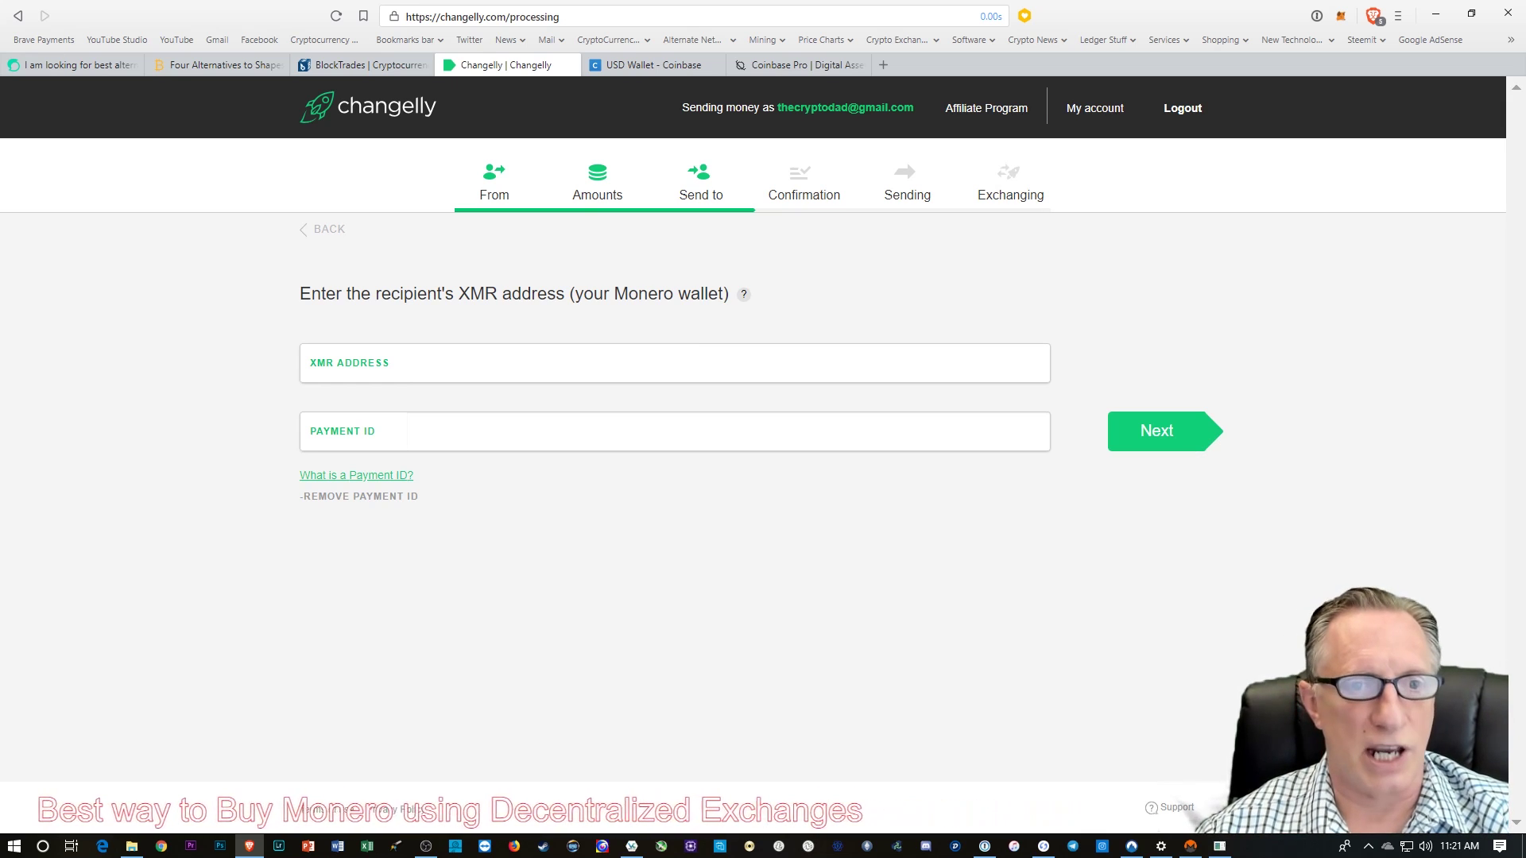
pyautogui.rightClick(425, 365)
pyautogui.click(493, 418)
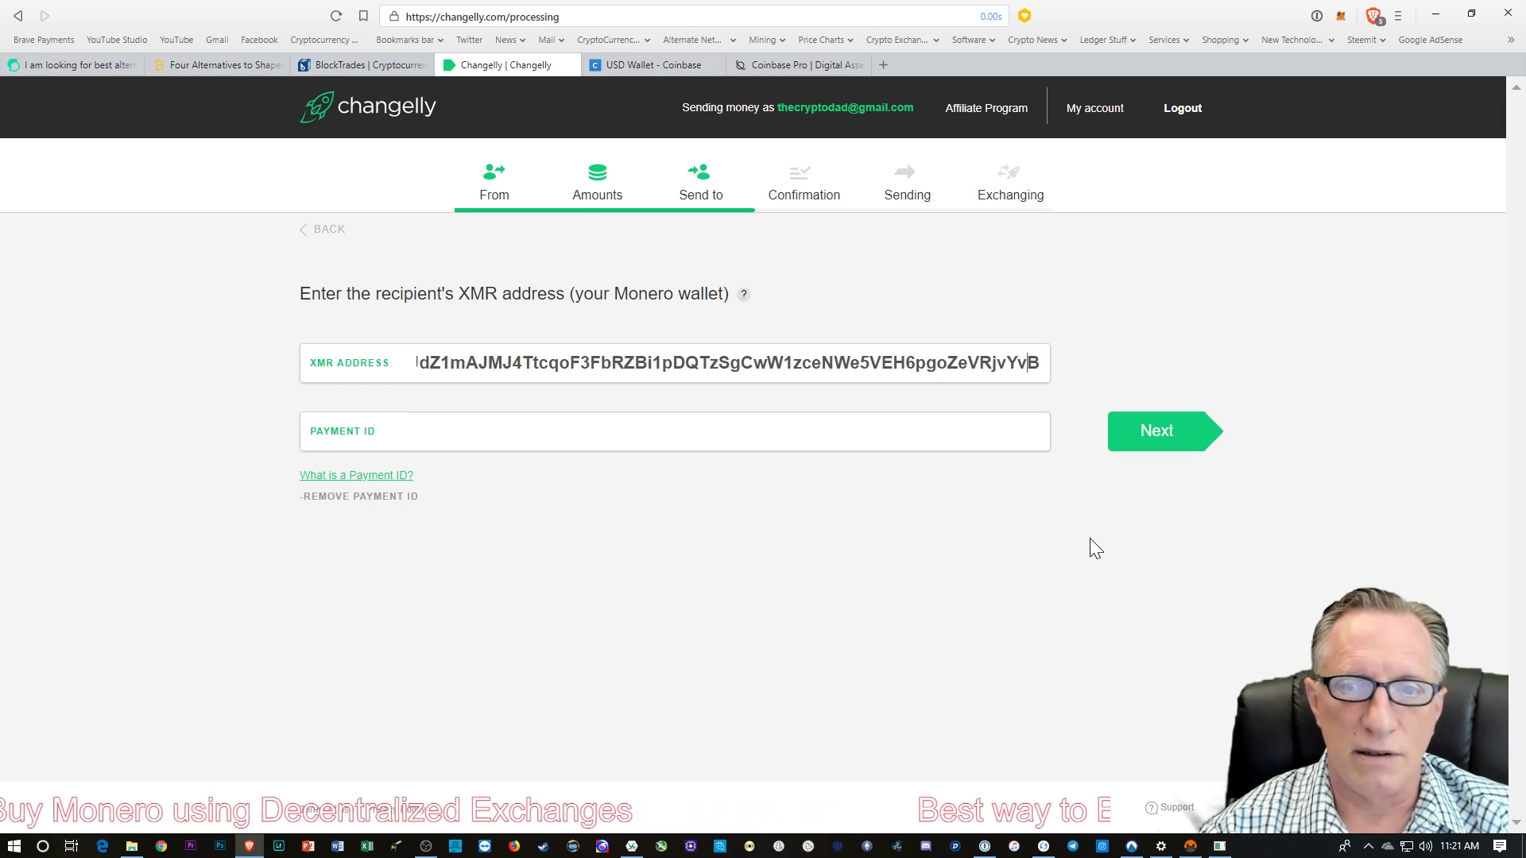
pyautogui.press('Left')
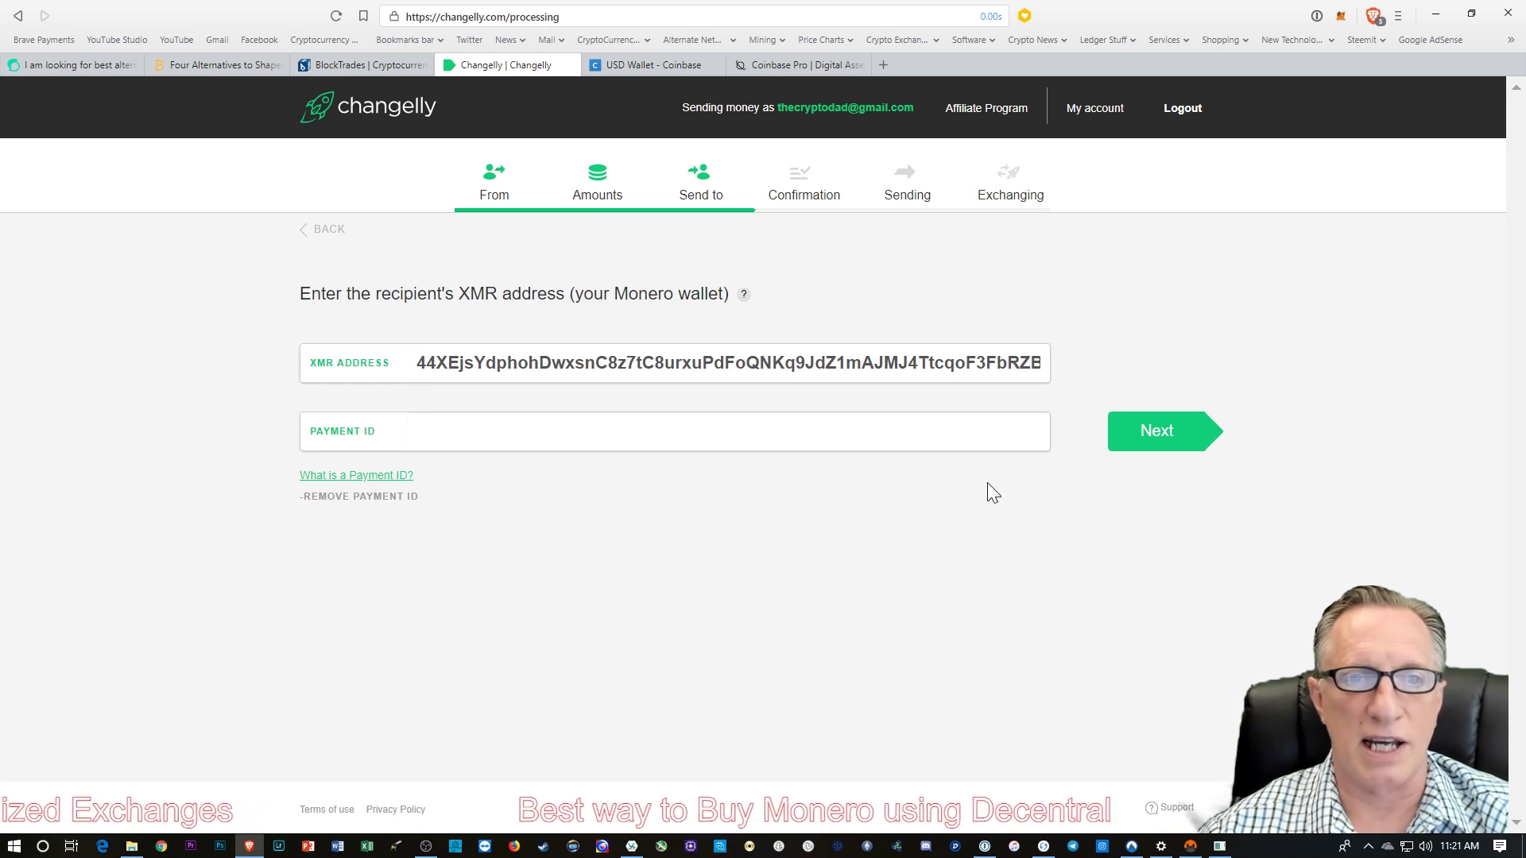
pyautogui.click(1162, 445)
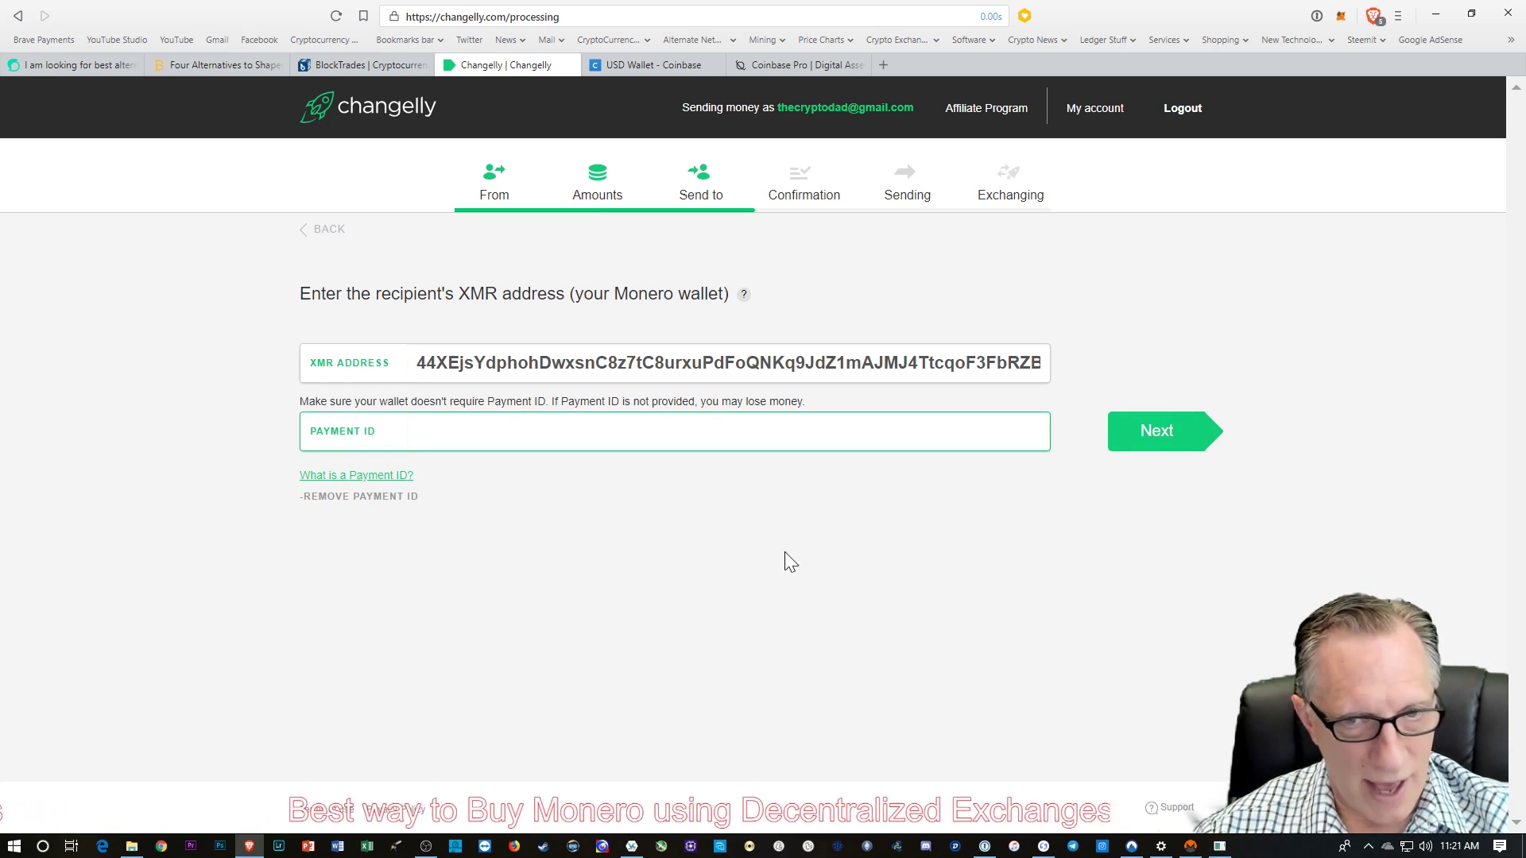
pyautogui.click(1159, 442)
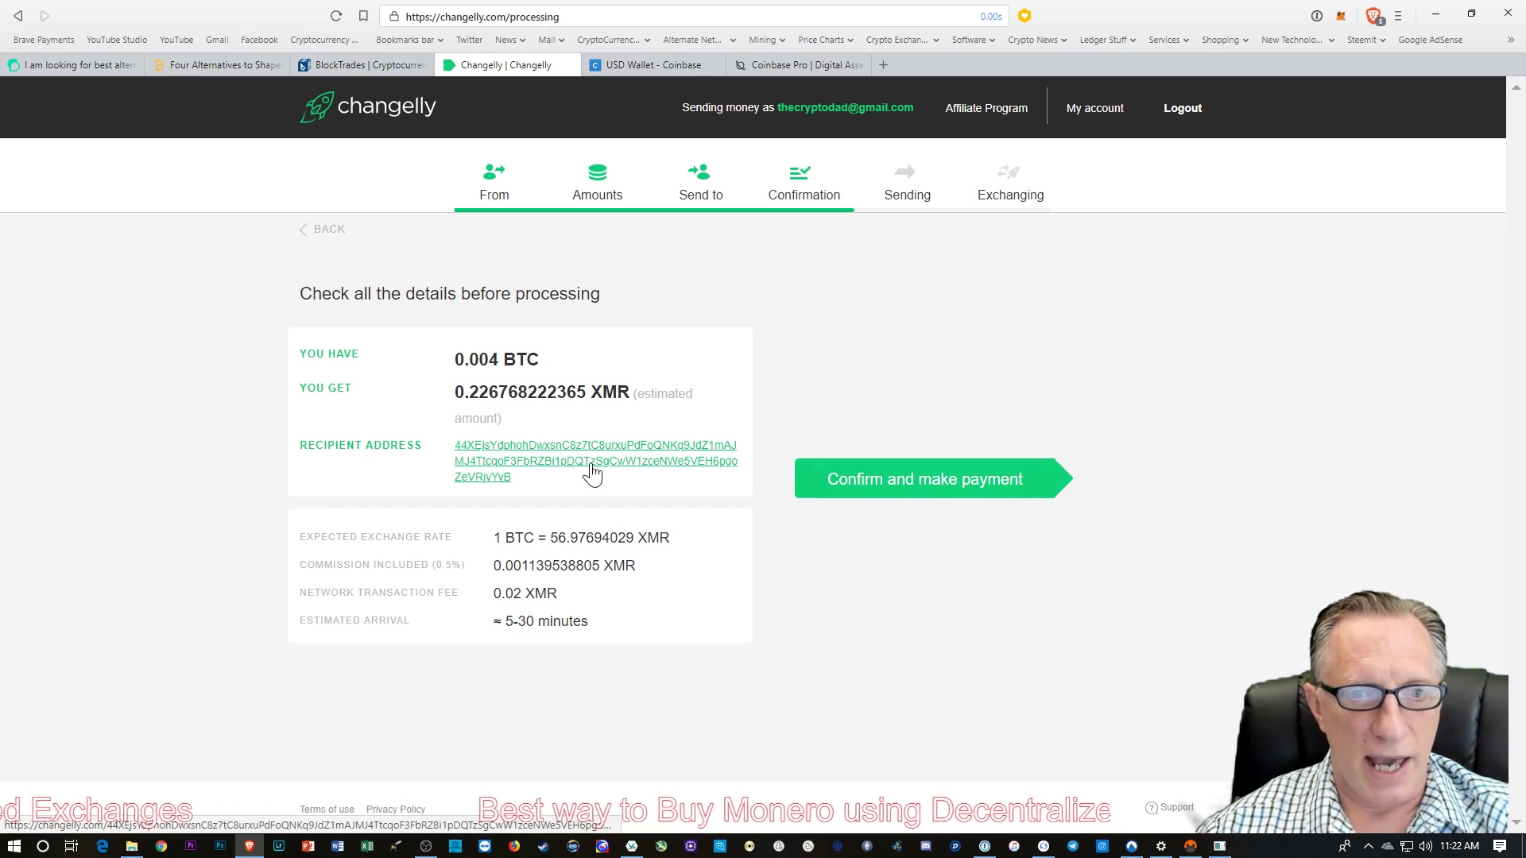
# Step: Confirm the exchange and copy the BTC deposit address for the 0.004 BTC
pyautogui.click(936, 491)
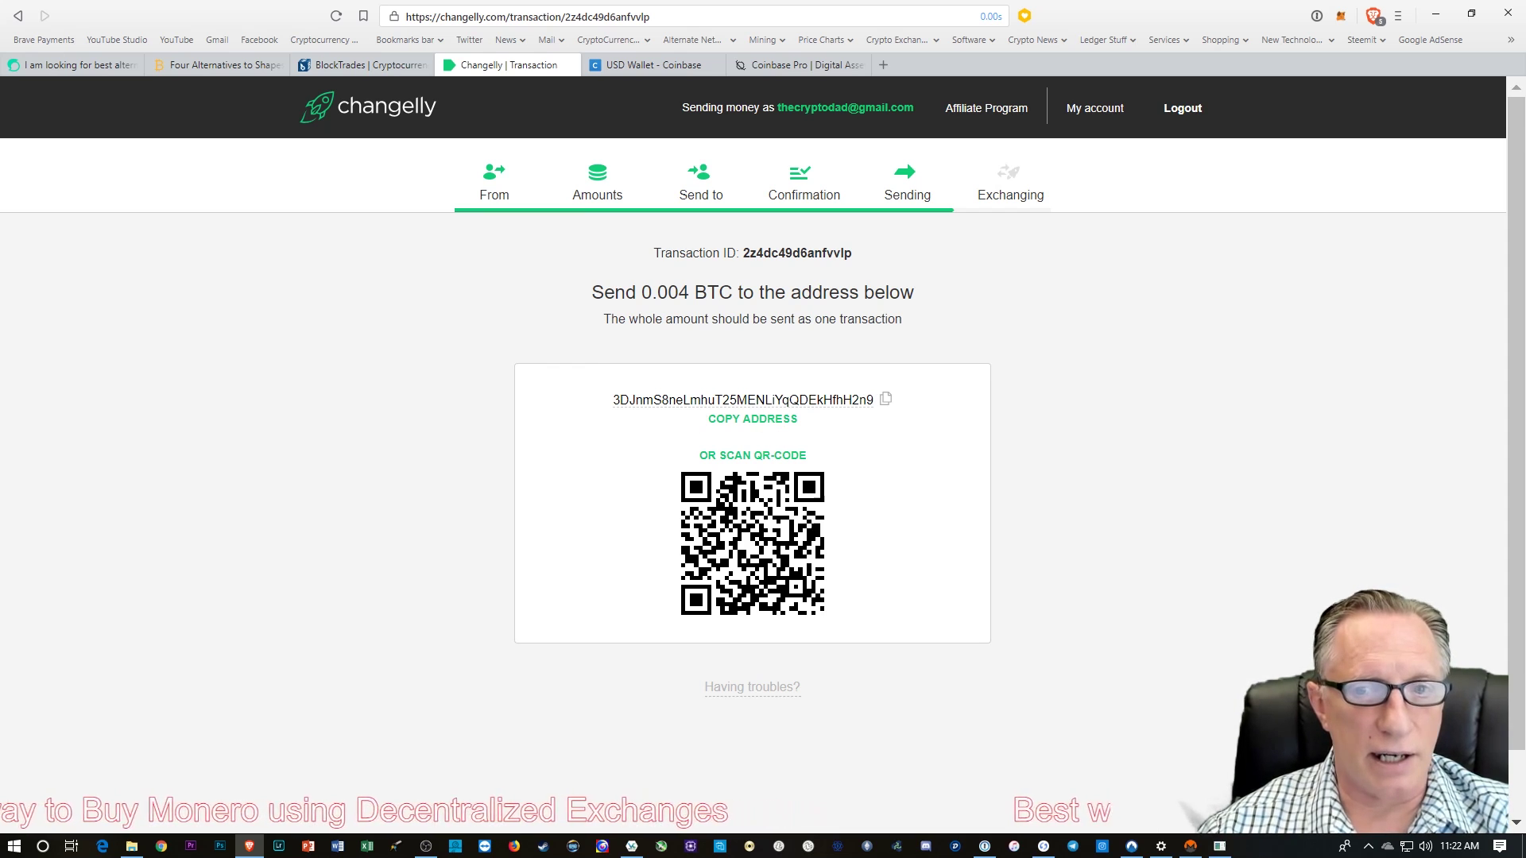
pyautogui.click(886, 403)
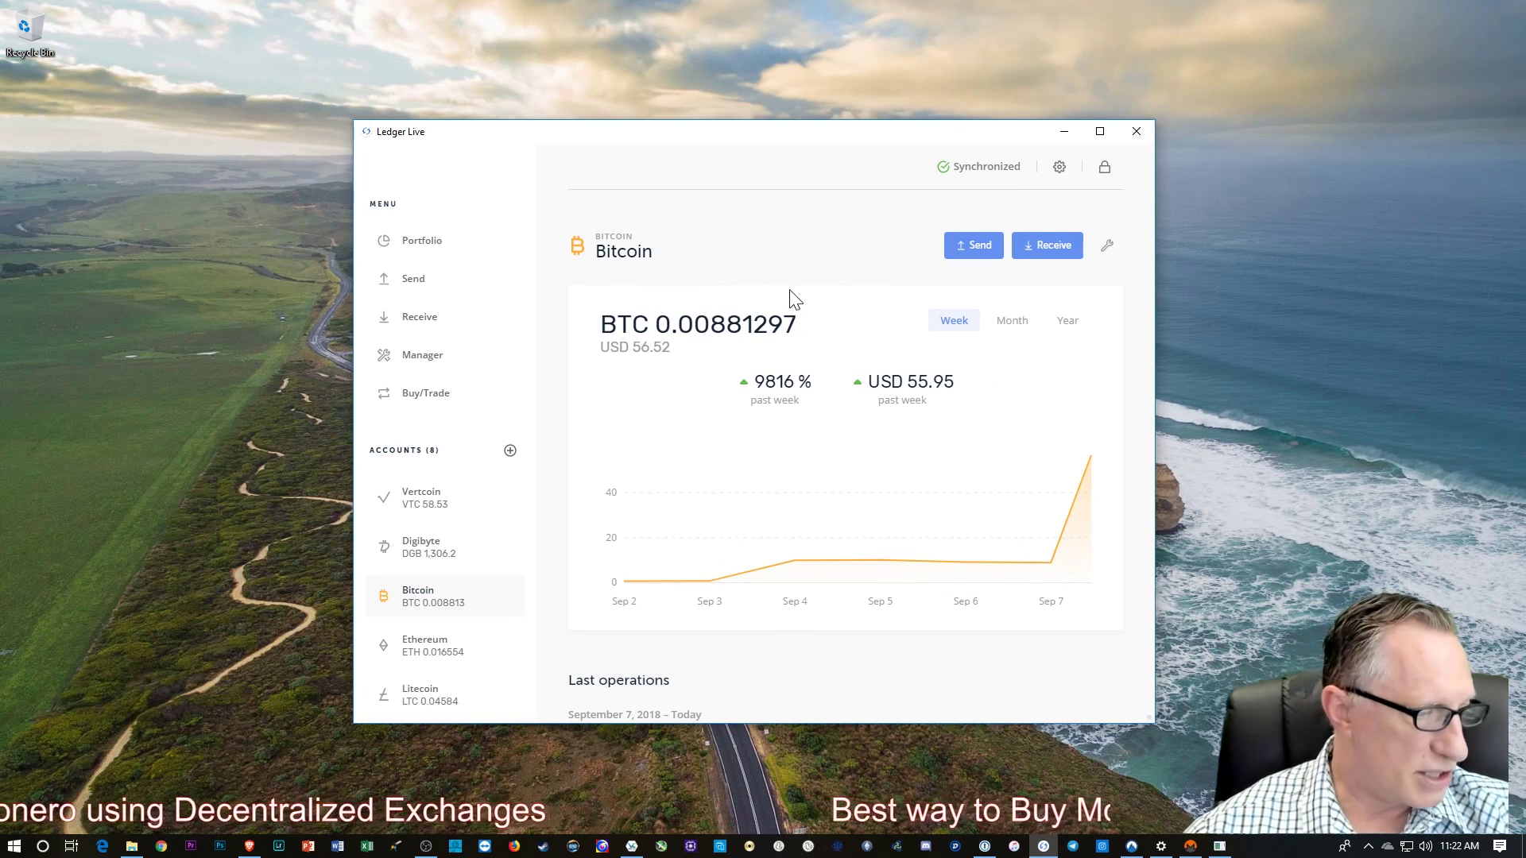
# Step: Prepare a 0.004 BTC send from the Bitcoin account to Changelly's deposit address
pyautogui.click(962, 248)
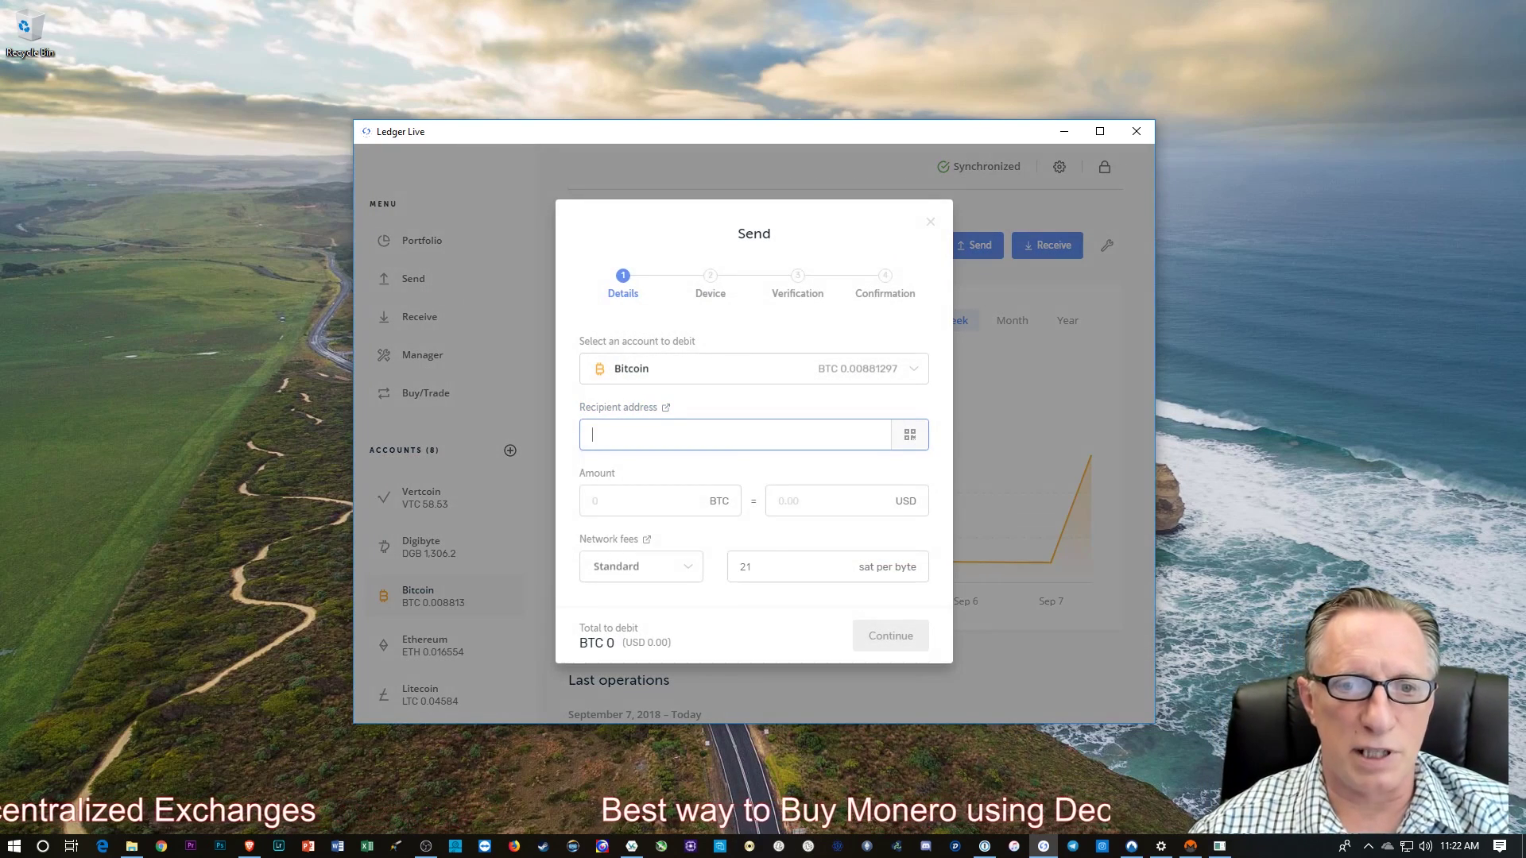
pyautogui.rightClick(605, 438)
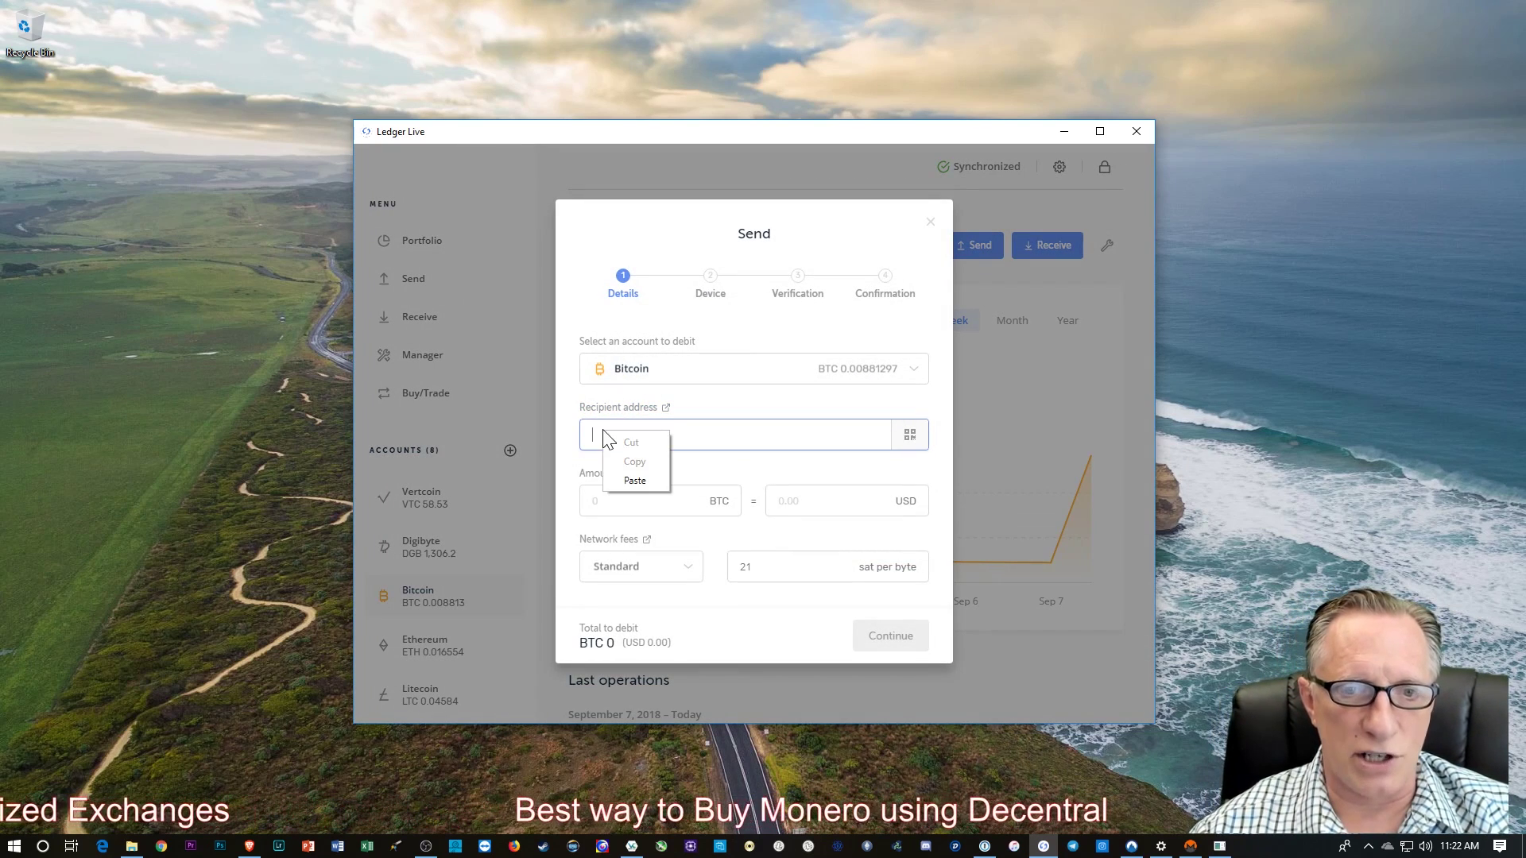
pyautogui.click(621, 477)
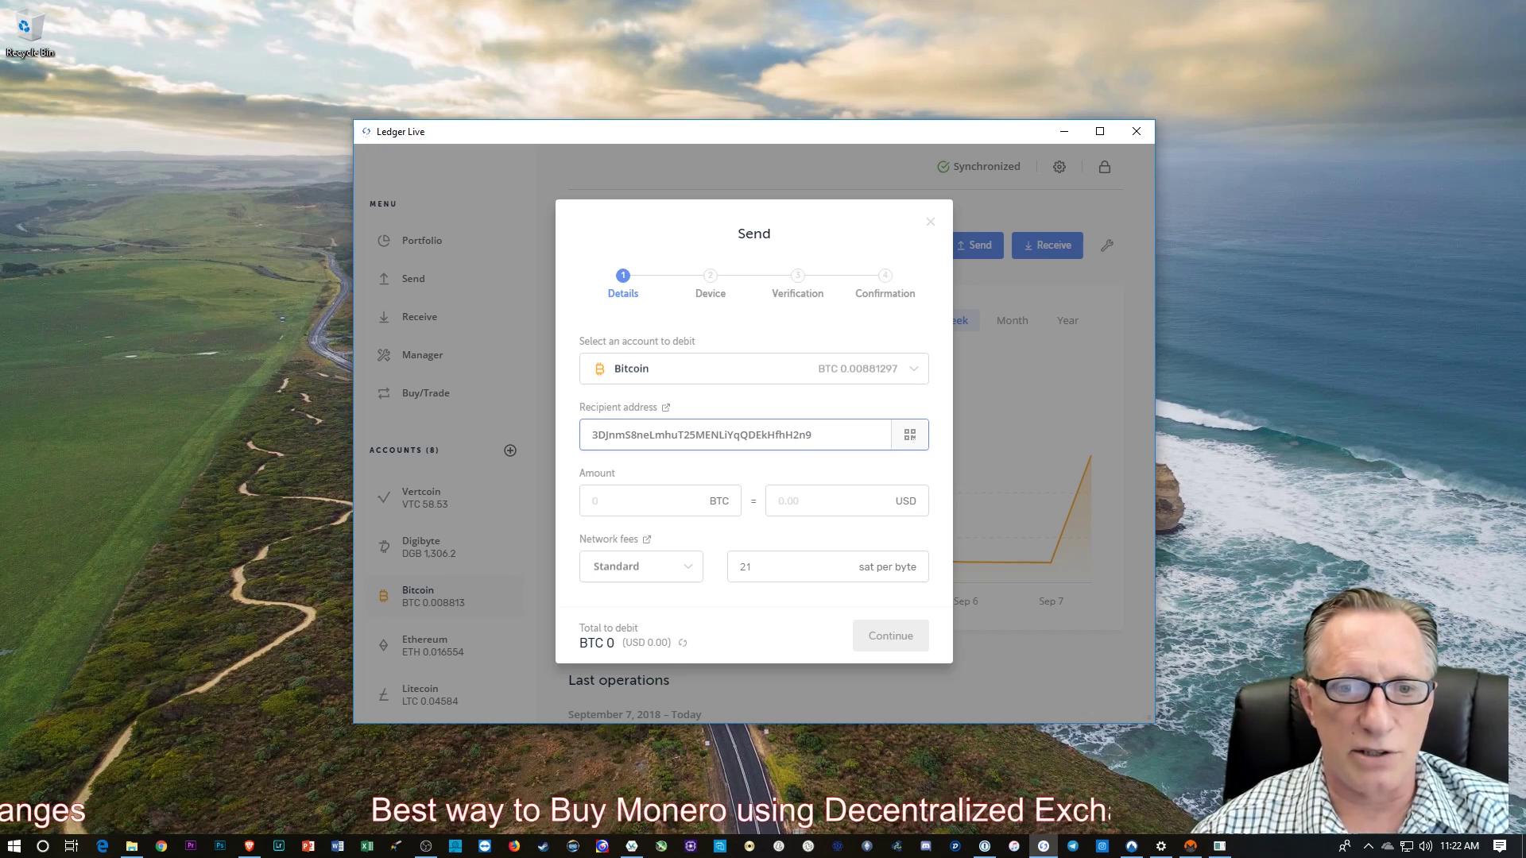
pyautogui.click(628, 509)
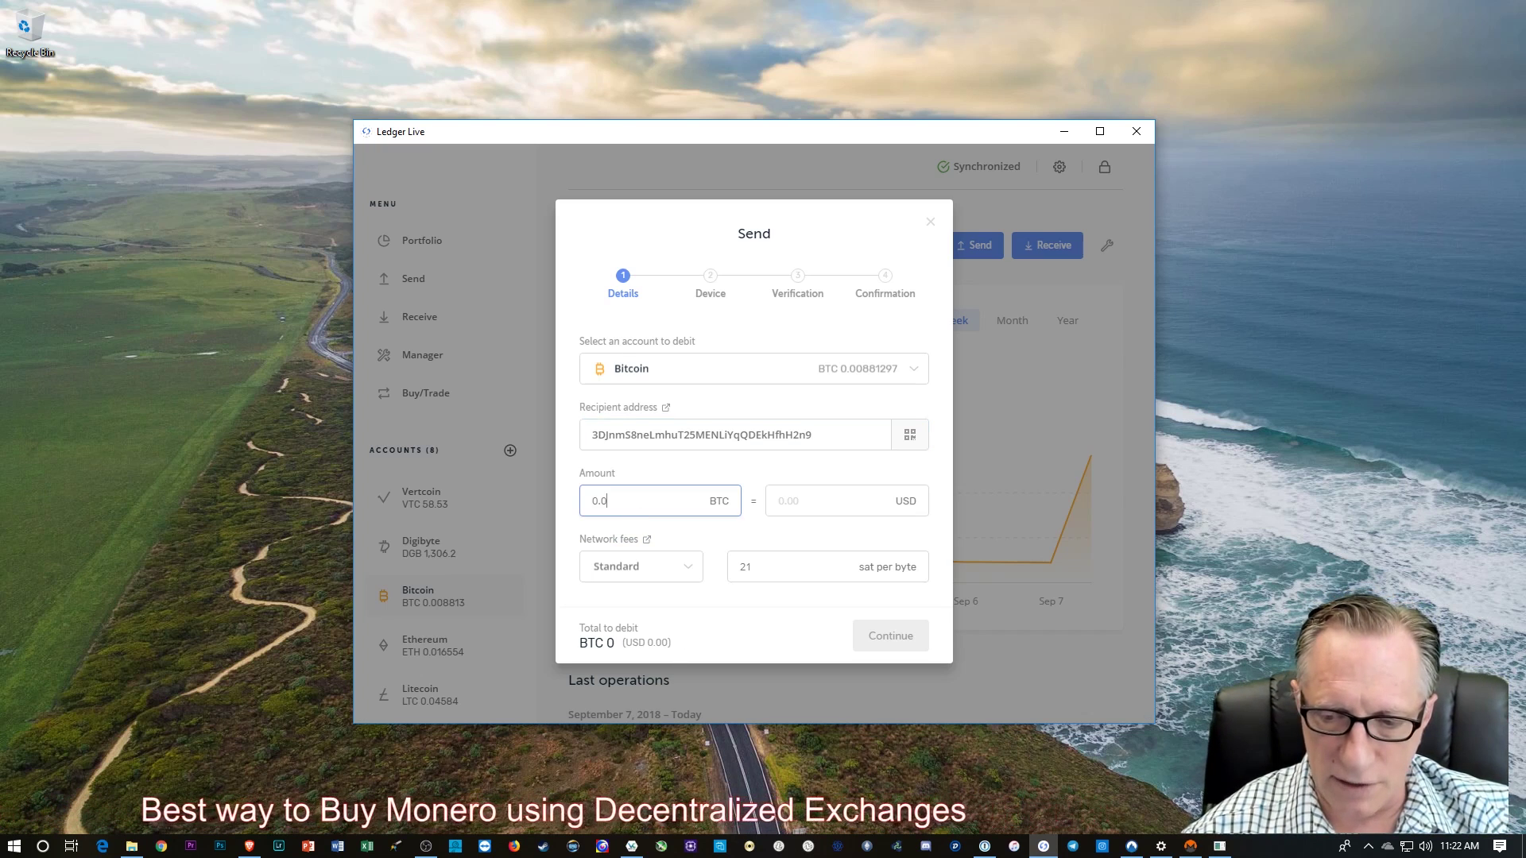
pyautogui.write('0.004')
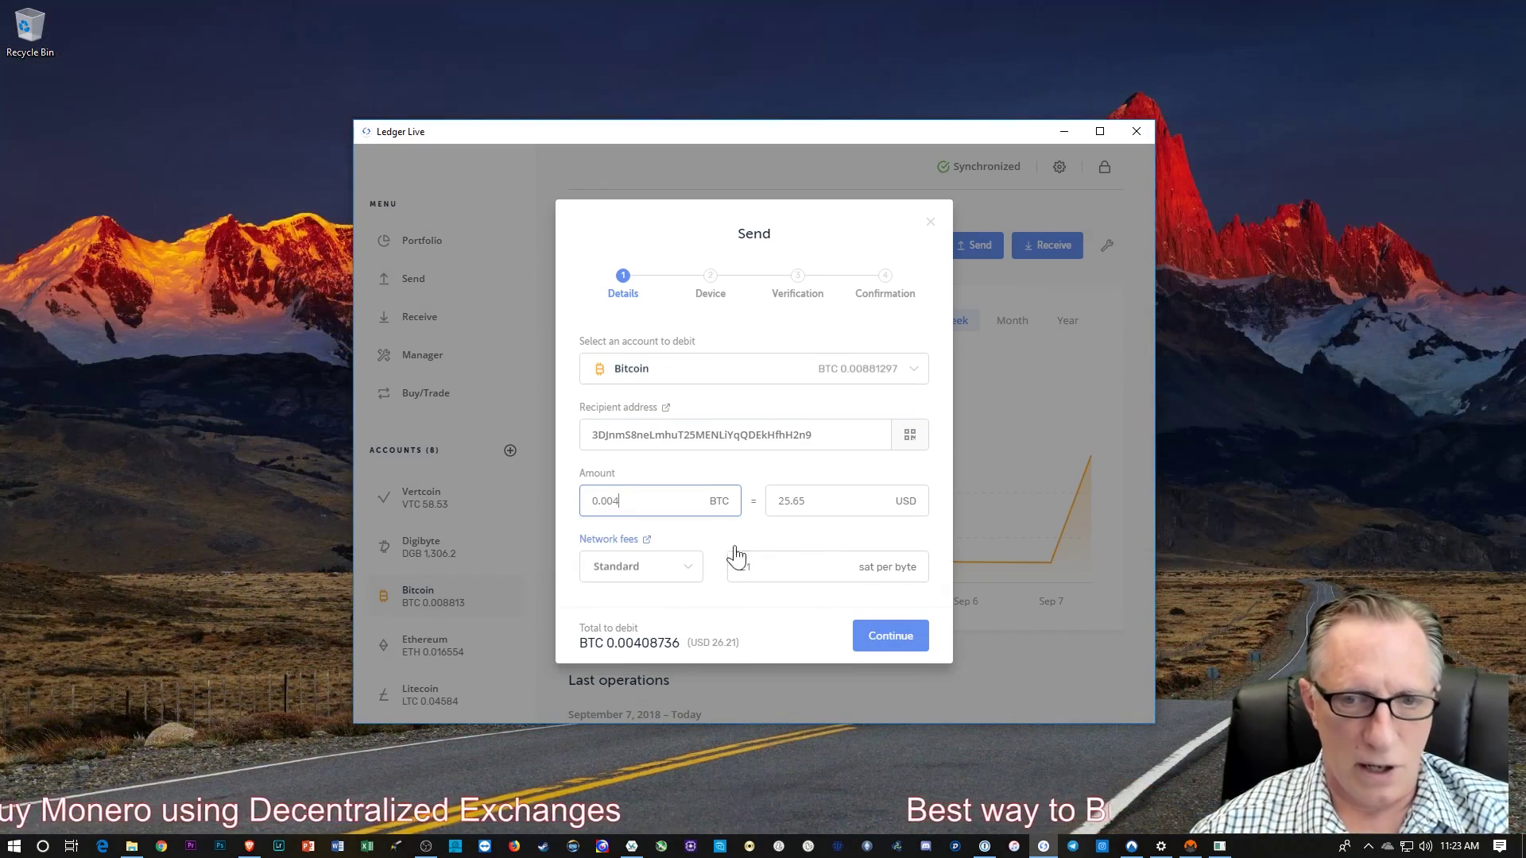
pyautogui.click(893, 641)
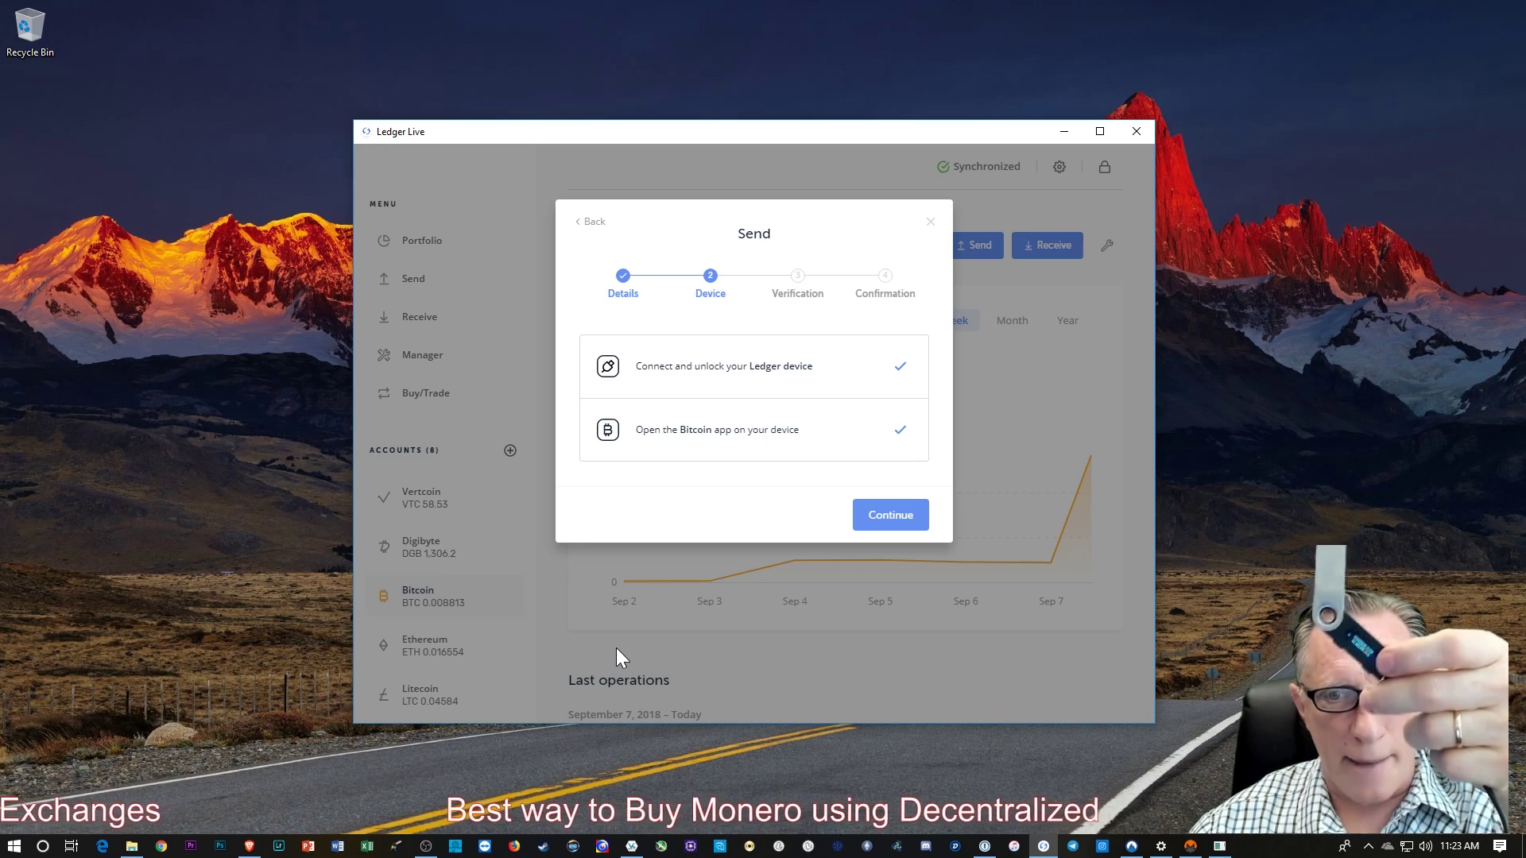
# Step: Send the 0.00408736 BTC payment and view its details: 0.00008736 BTC fee, not yet confirmed
pyautogui.click(866, 518)
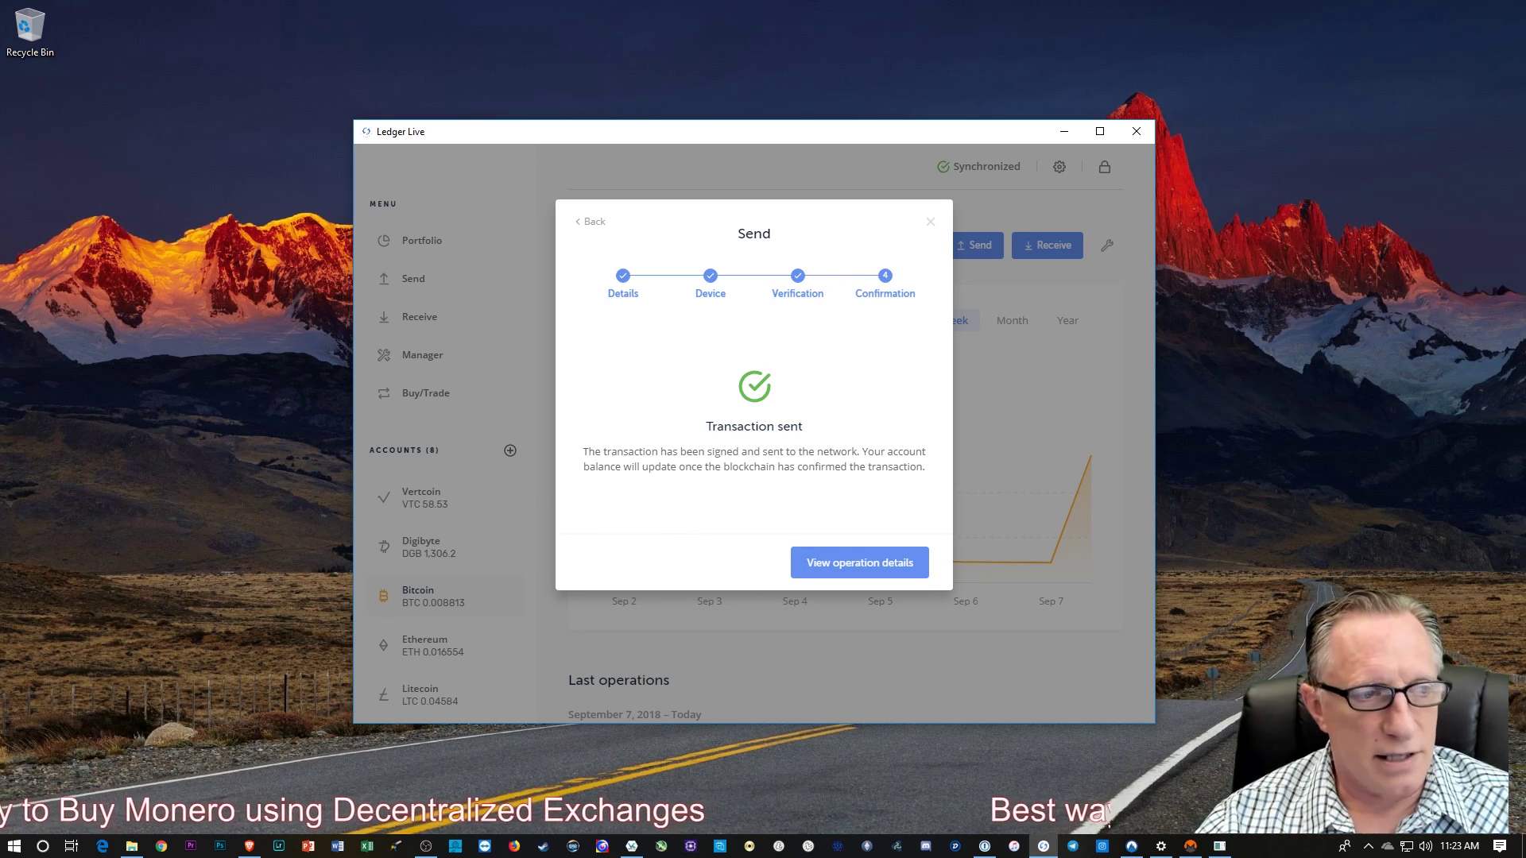
pyautogui.click(857, 565)
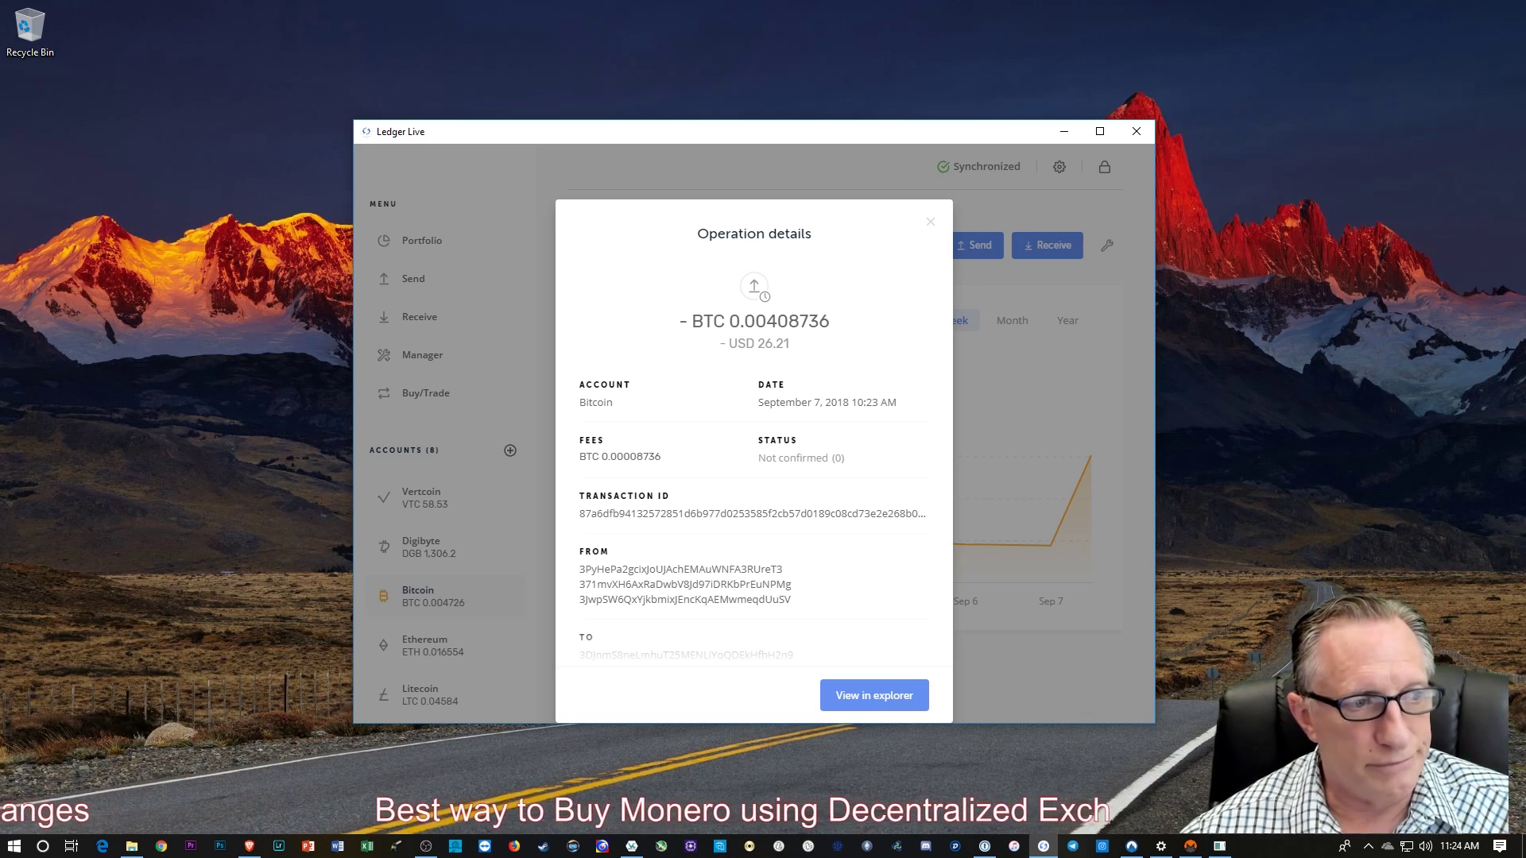
# Step: Bring the Monero GUI Wallet forward to show its primary receive address while it syncs
pyautogui.moveTo(752, 513)
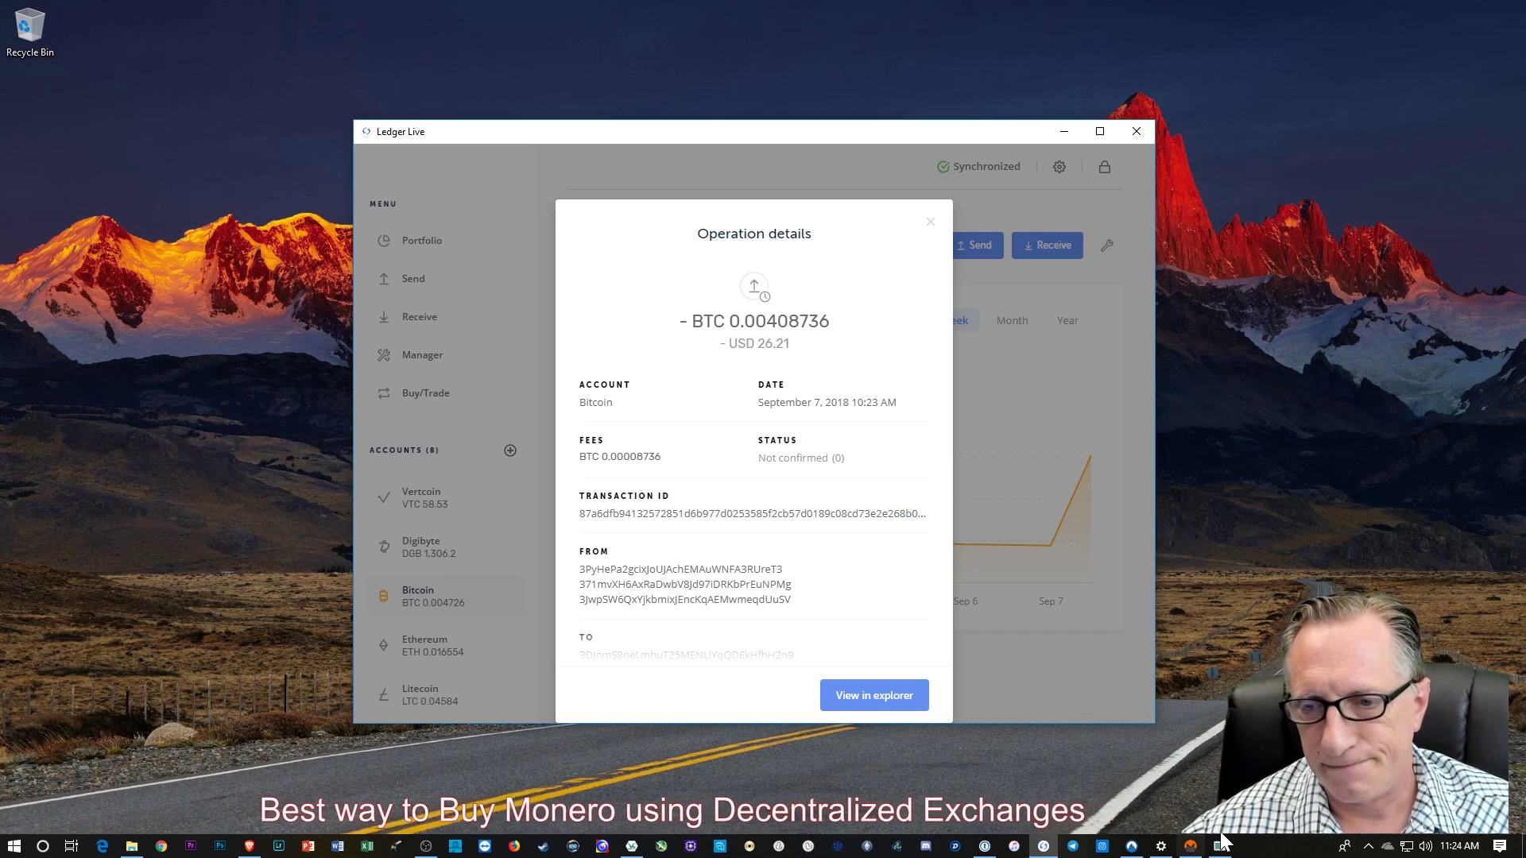
pyautogui.click(1189, 846)
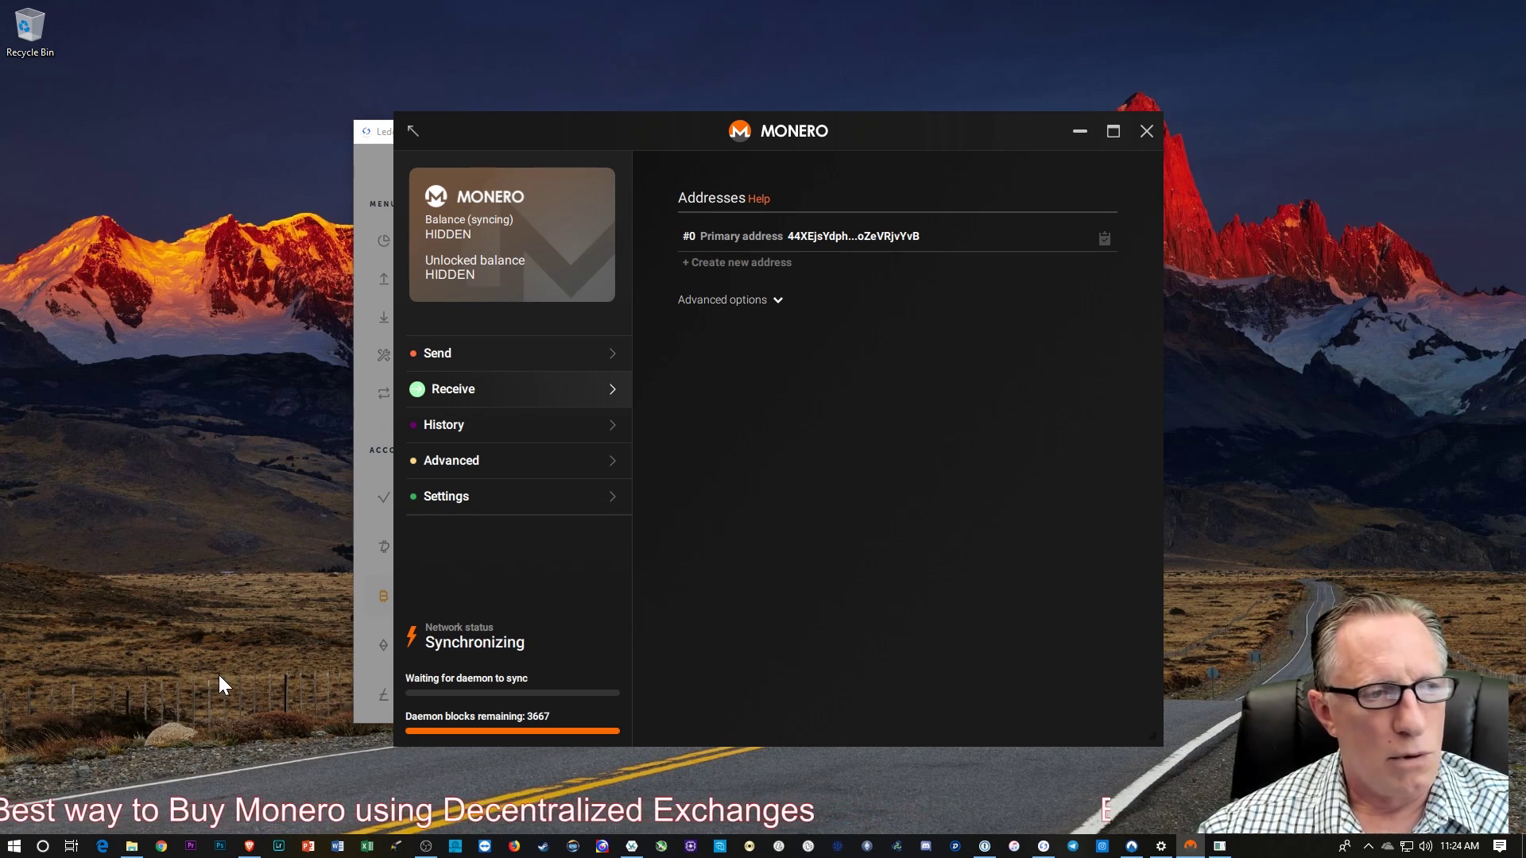
# Step: On BlockTrades' quick trade, choose Bitcoin to send and Monero to receive
pyautogui.click(248, 846)
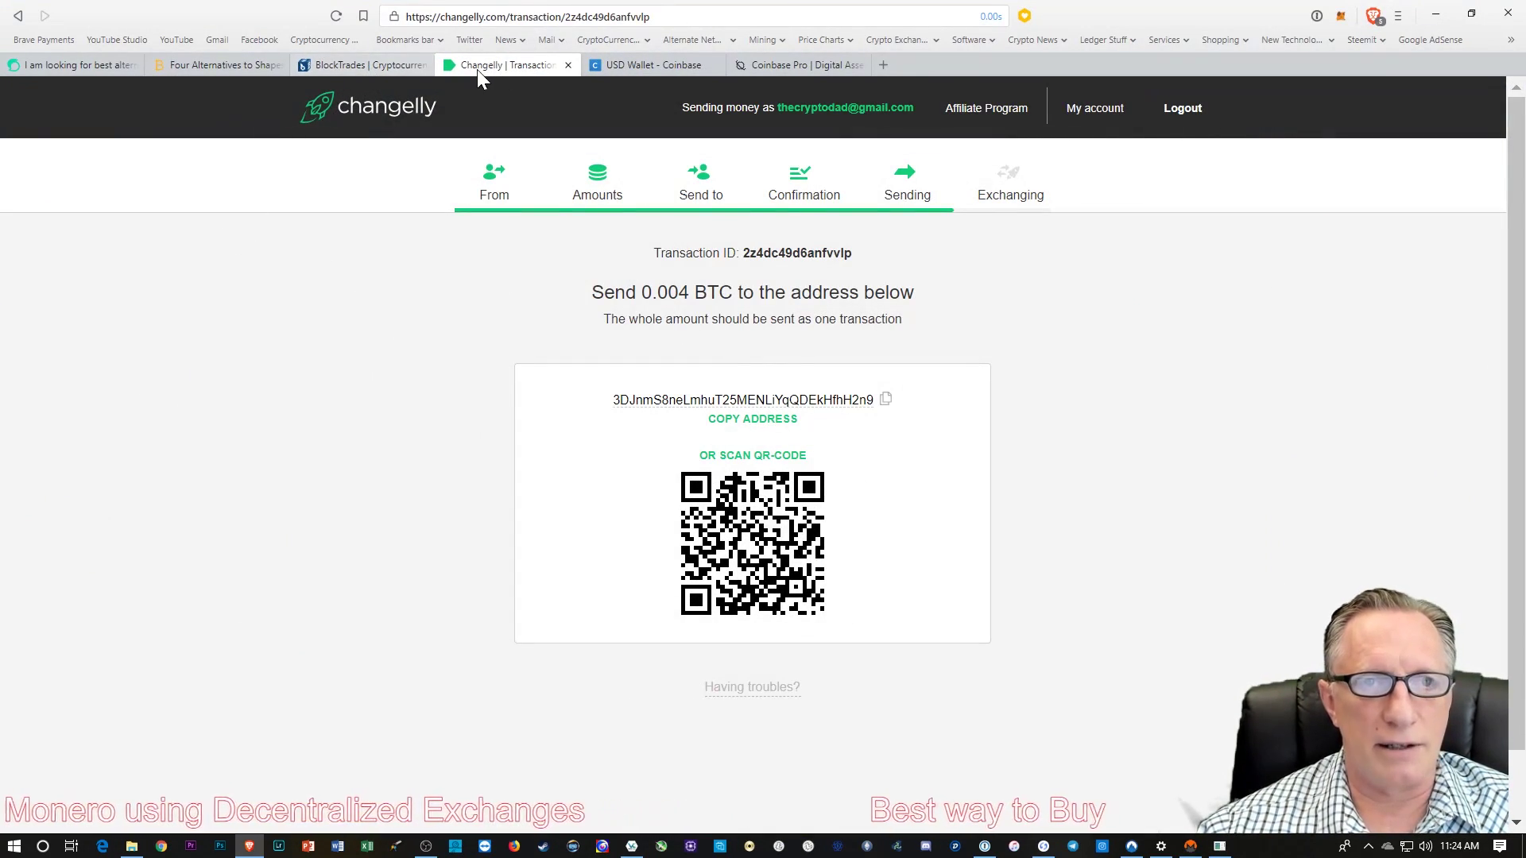
pyautogui.click(359, 63)
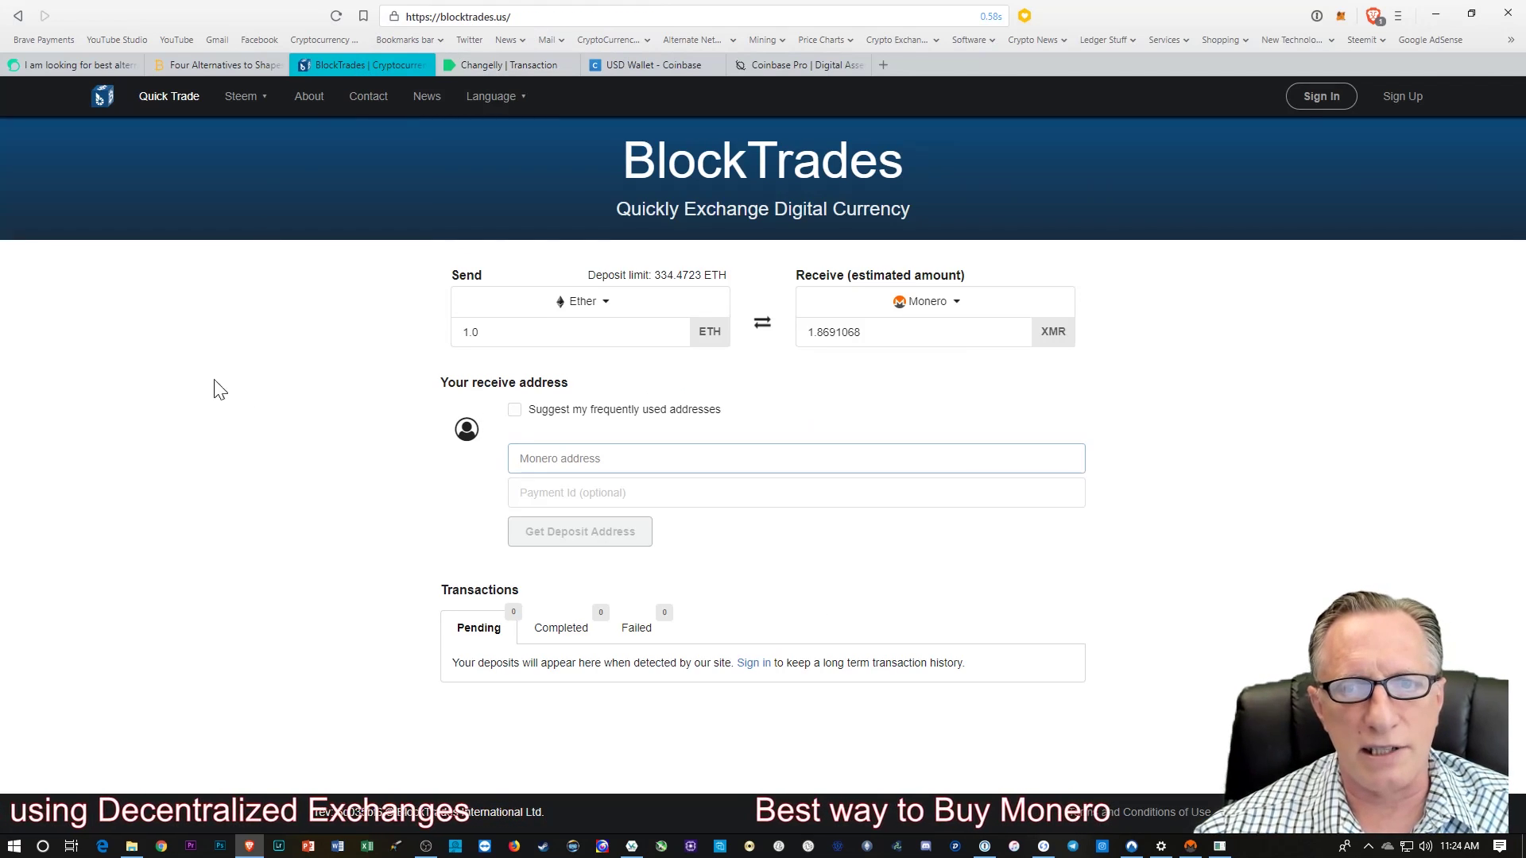
pyautogui.click(583, 306)
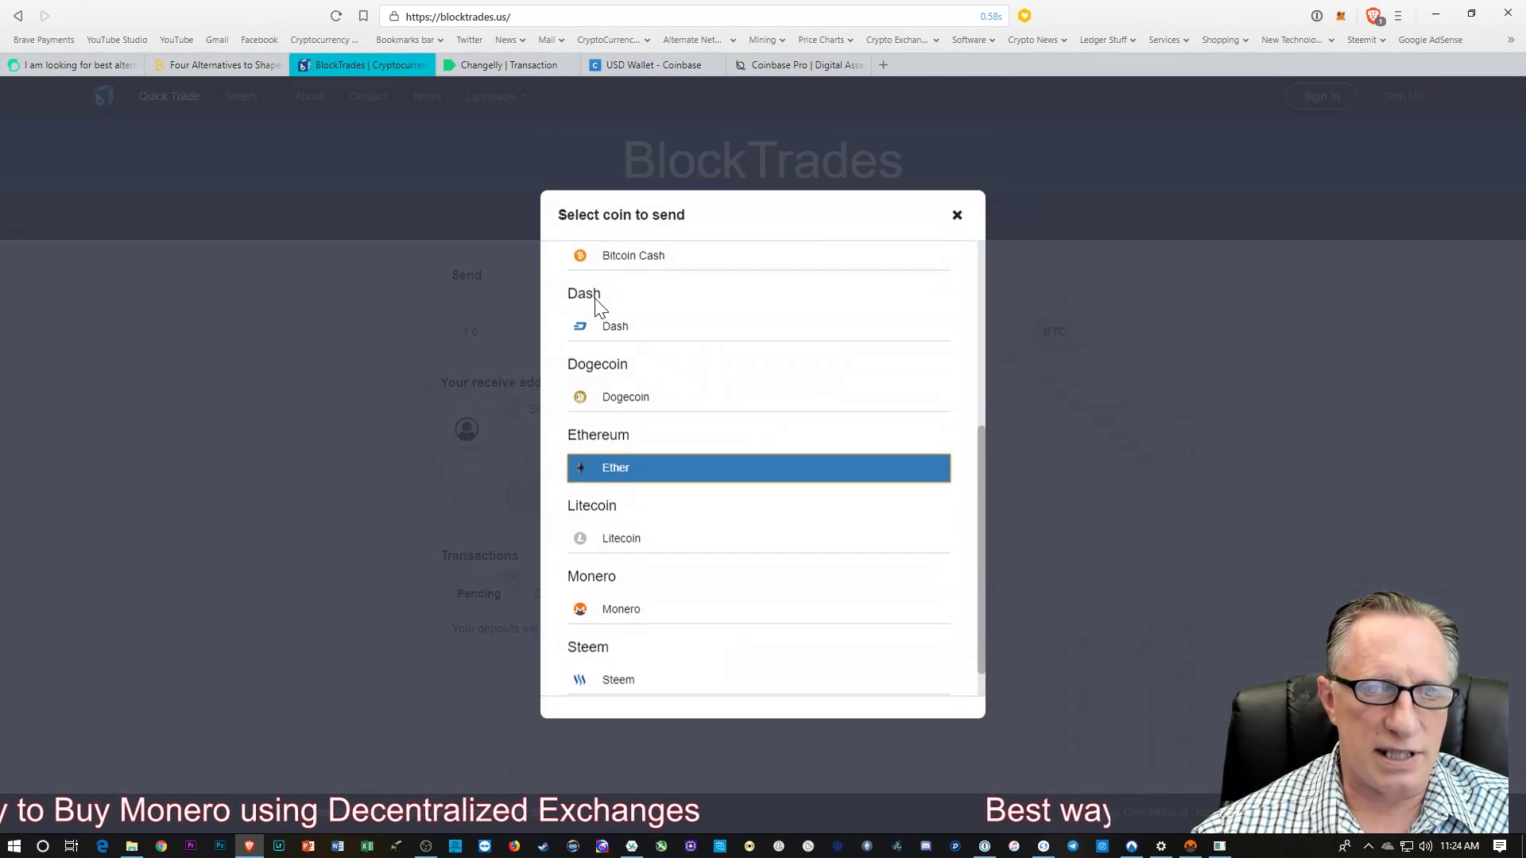
pyautogui.moveTo(983, 461); pyautogui.dragTo(991, 289)
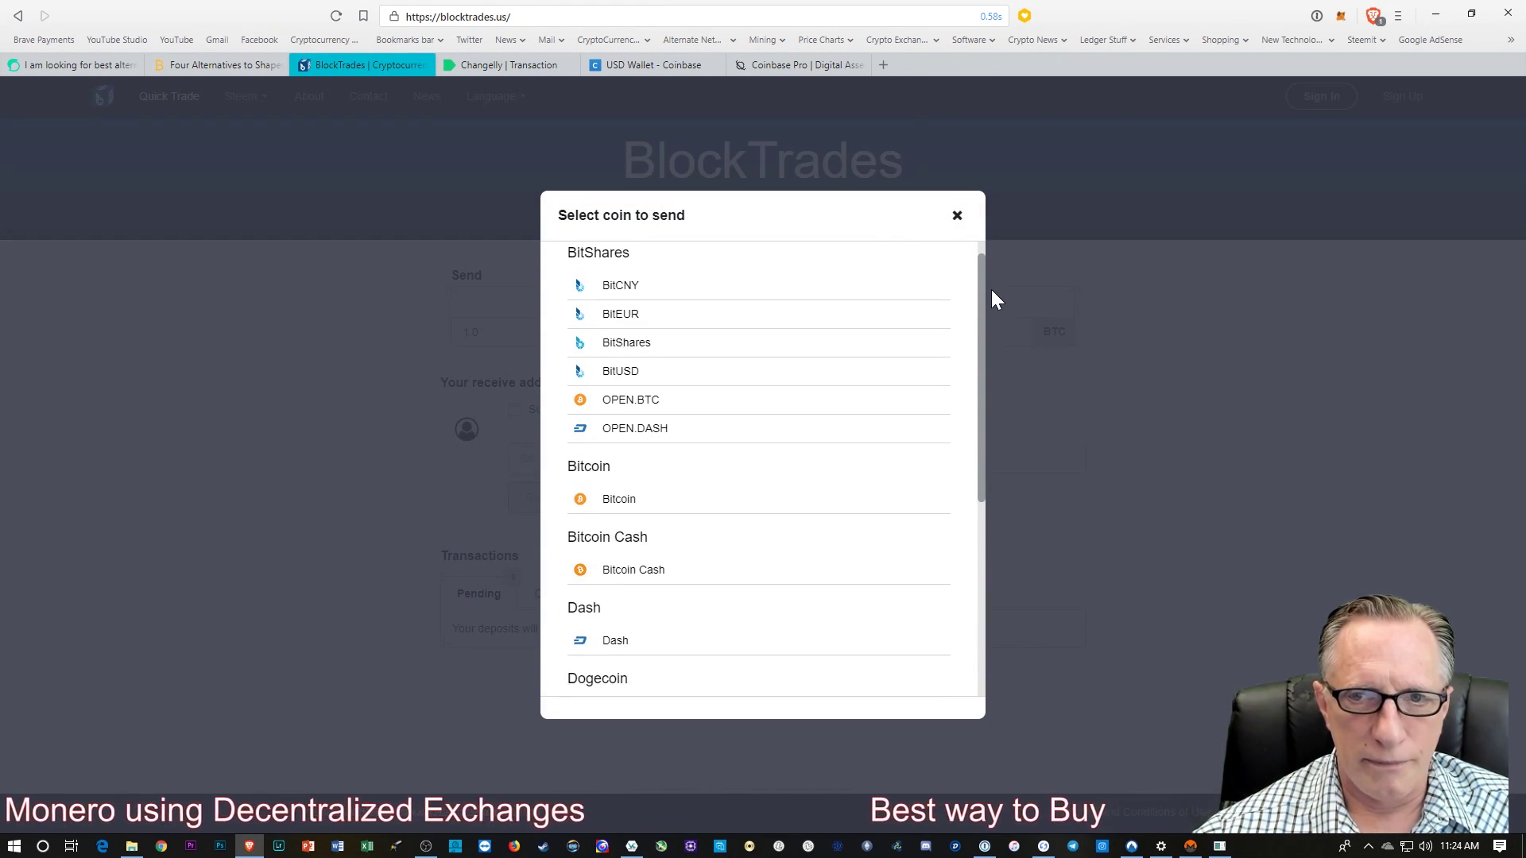
pyautogui.click(616, 499)
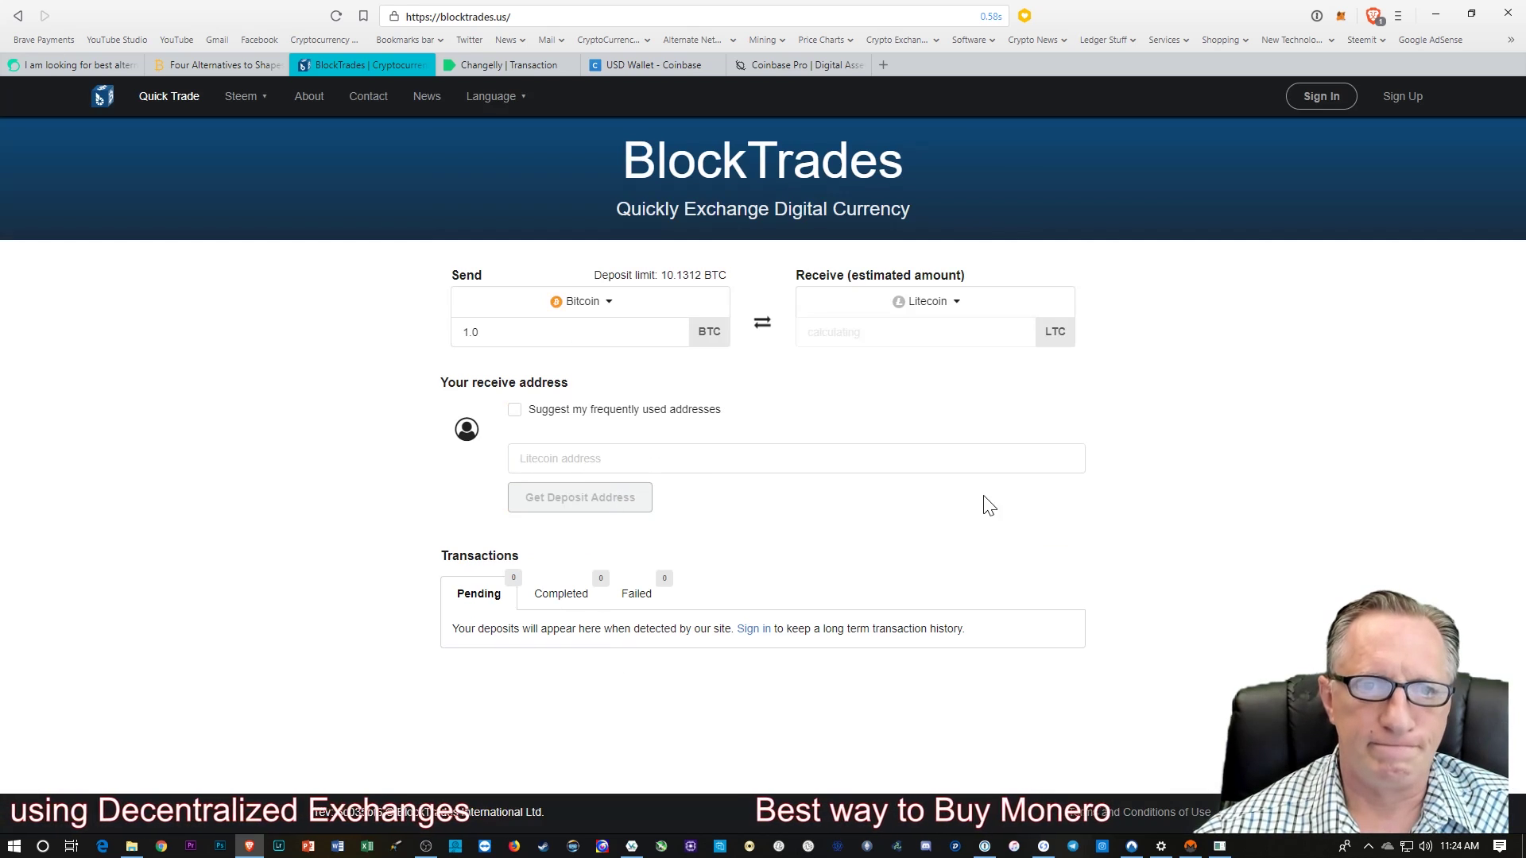
pyautogui.click(956, 306)
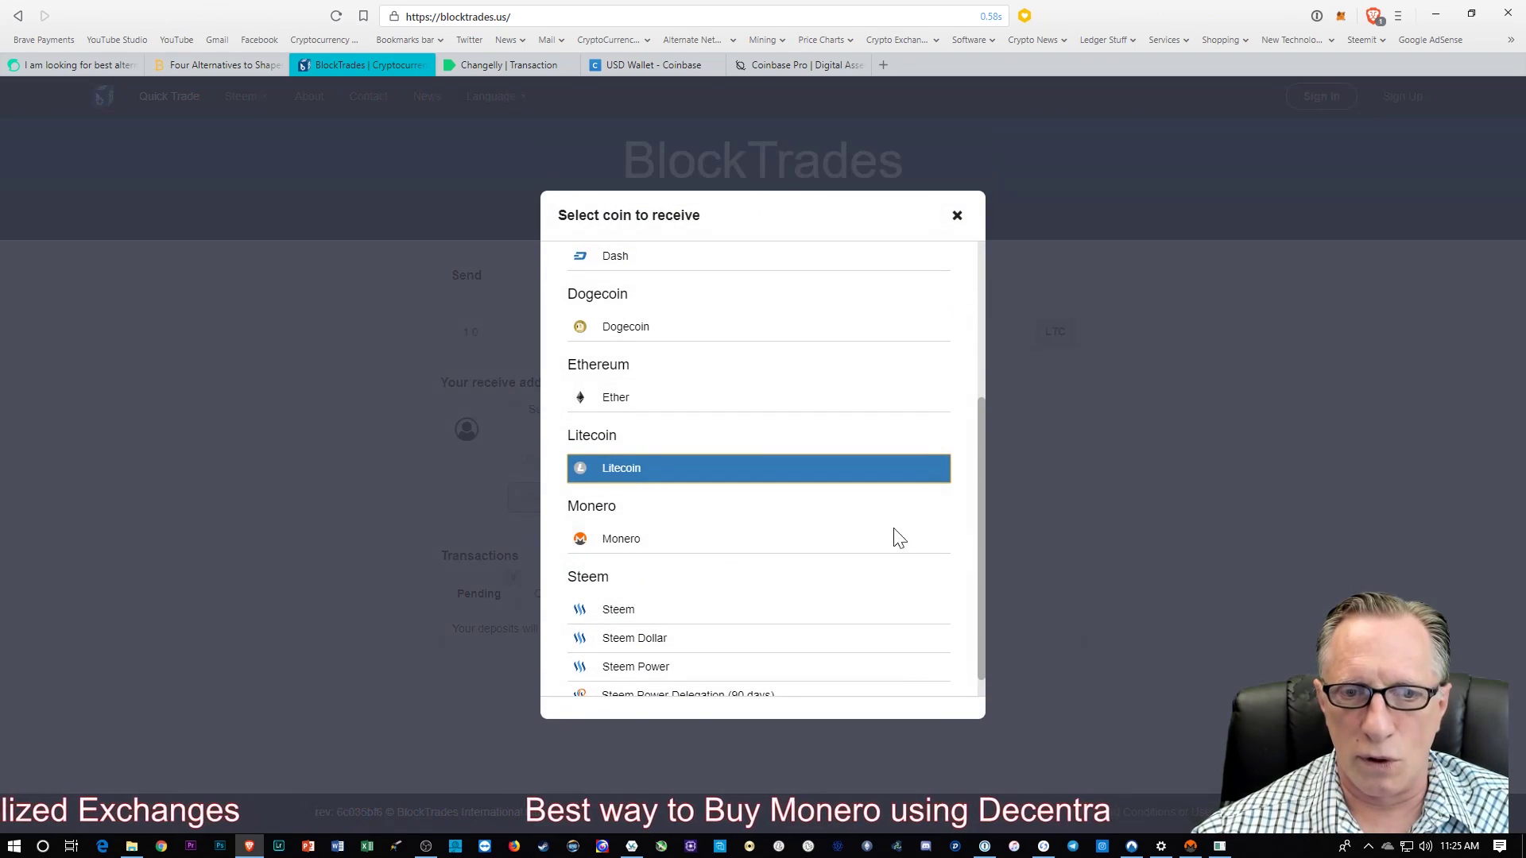
pyautogui.click(592, 542)
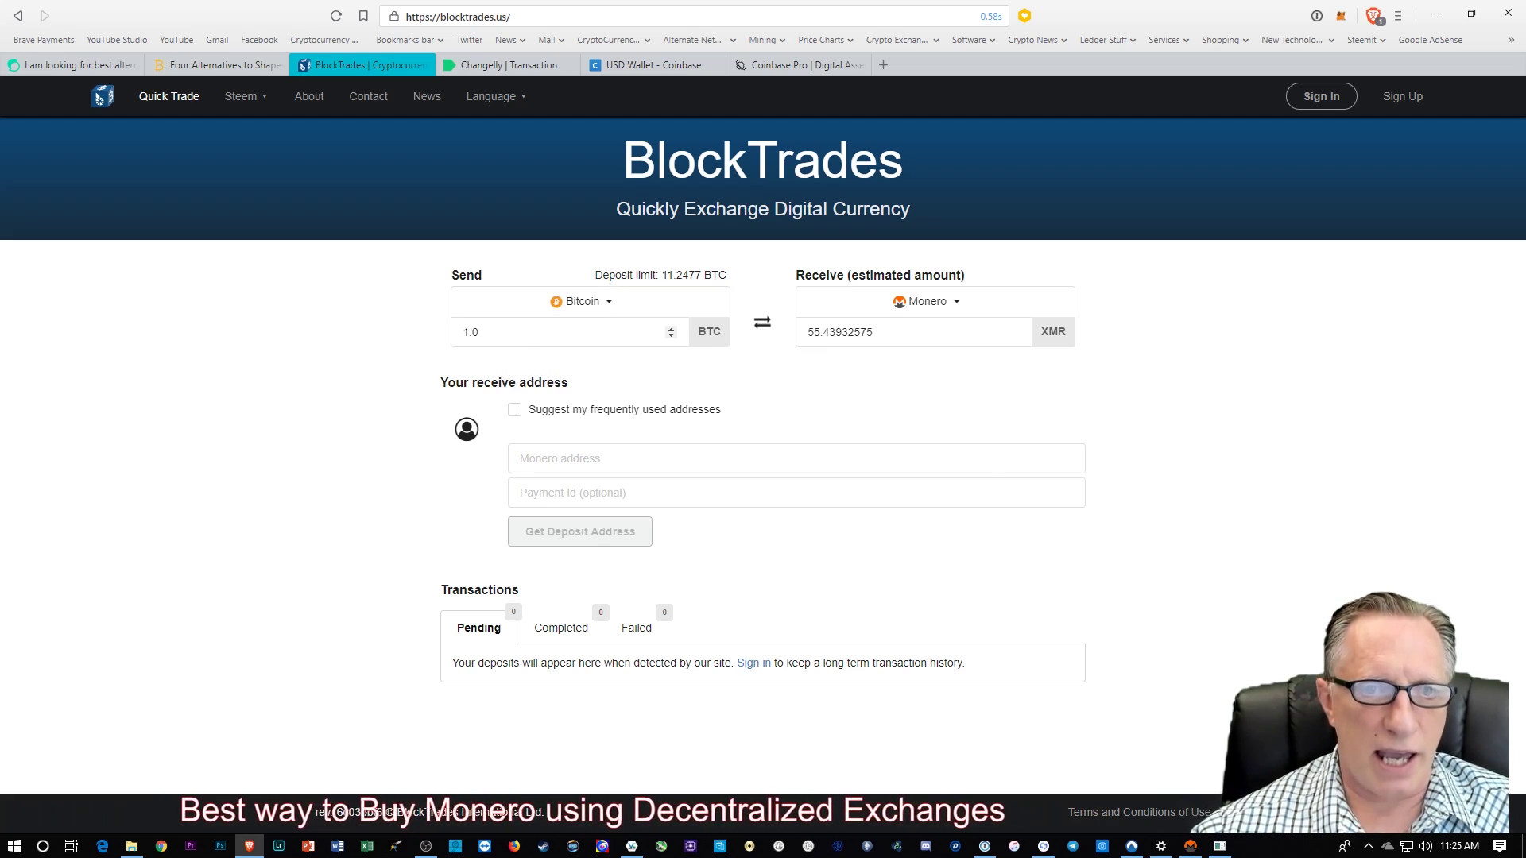
# Step: Check the Ledger Live Bitcoin balance, then replace the 1.0 send amount with 0.0041 BTC
pyautogui.doubleClick(472, 332)
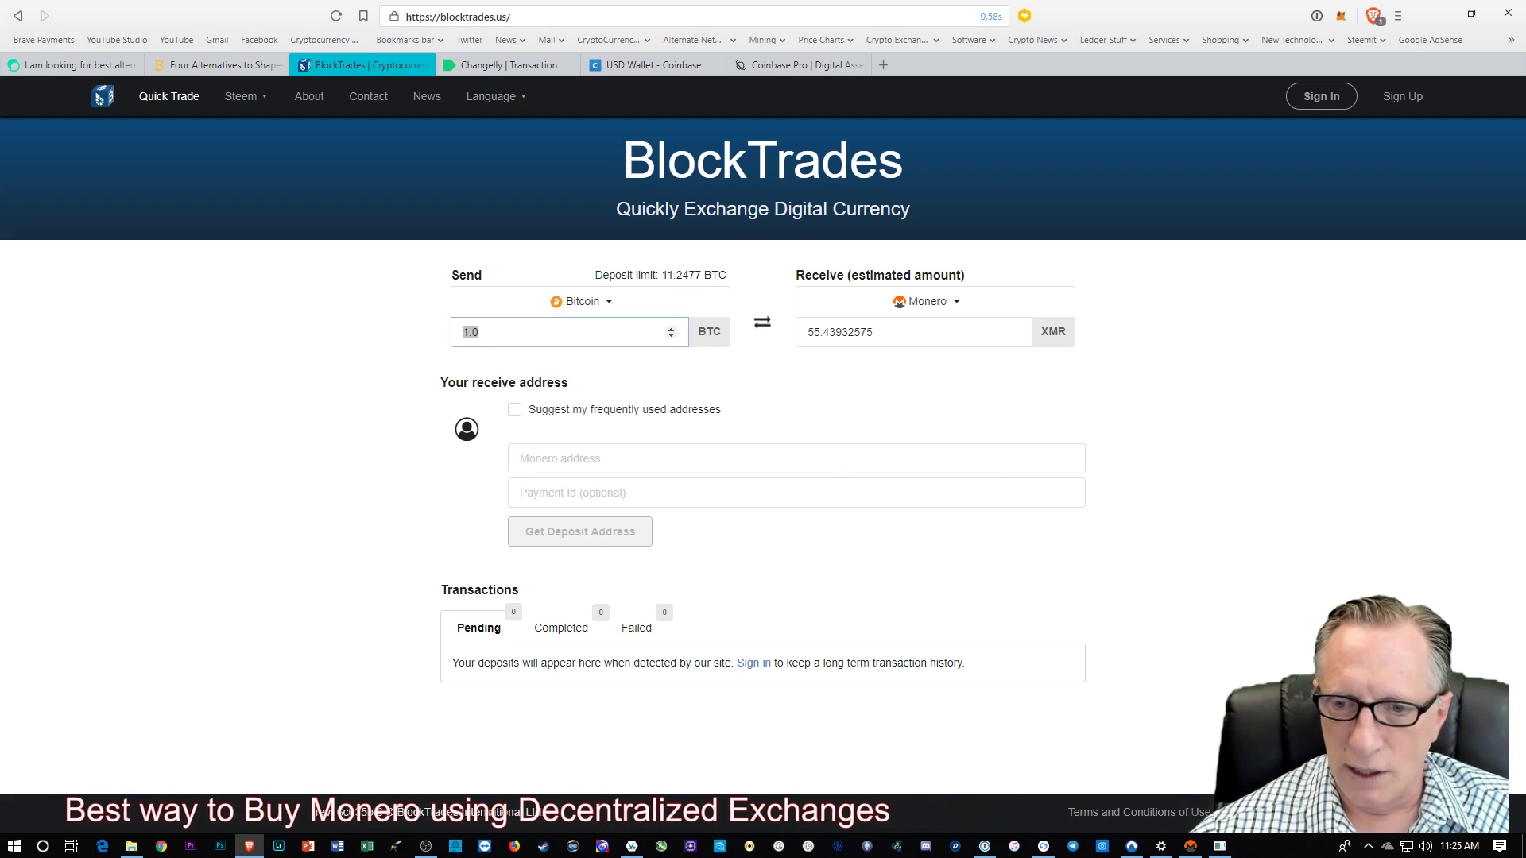
pyautogui.click(1043, 846)
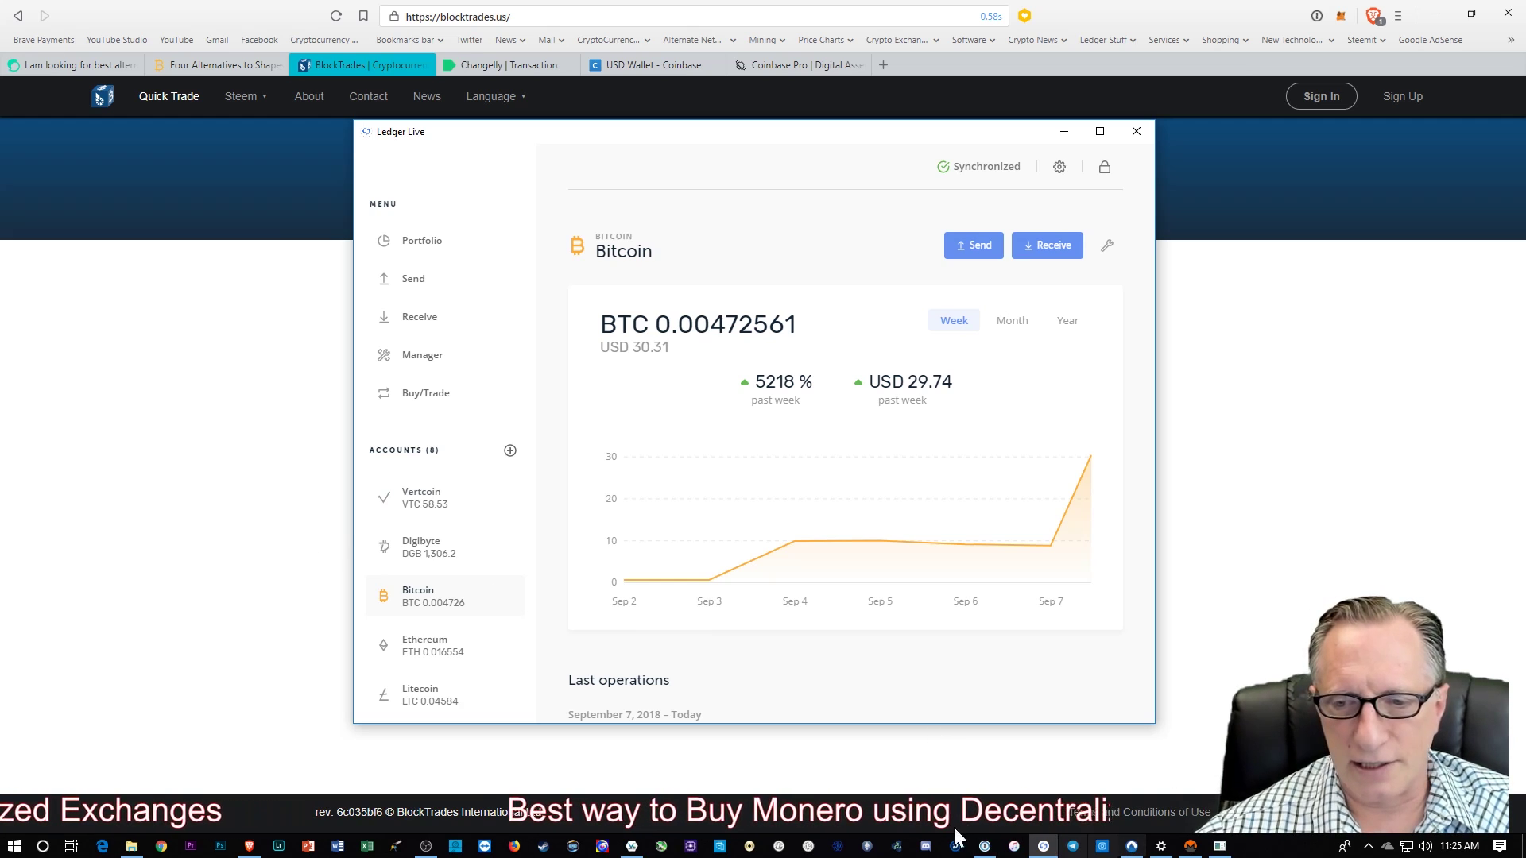
pyautogui.click(249, 846)
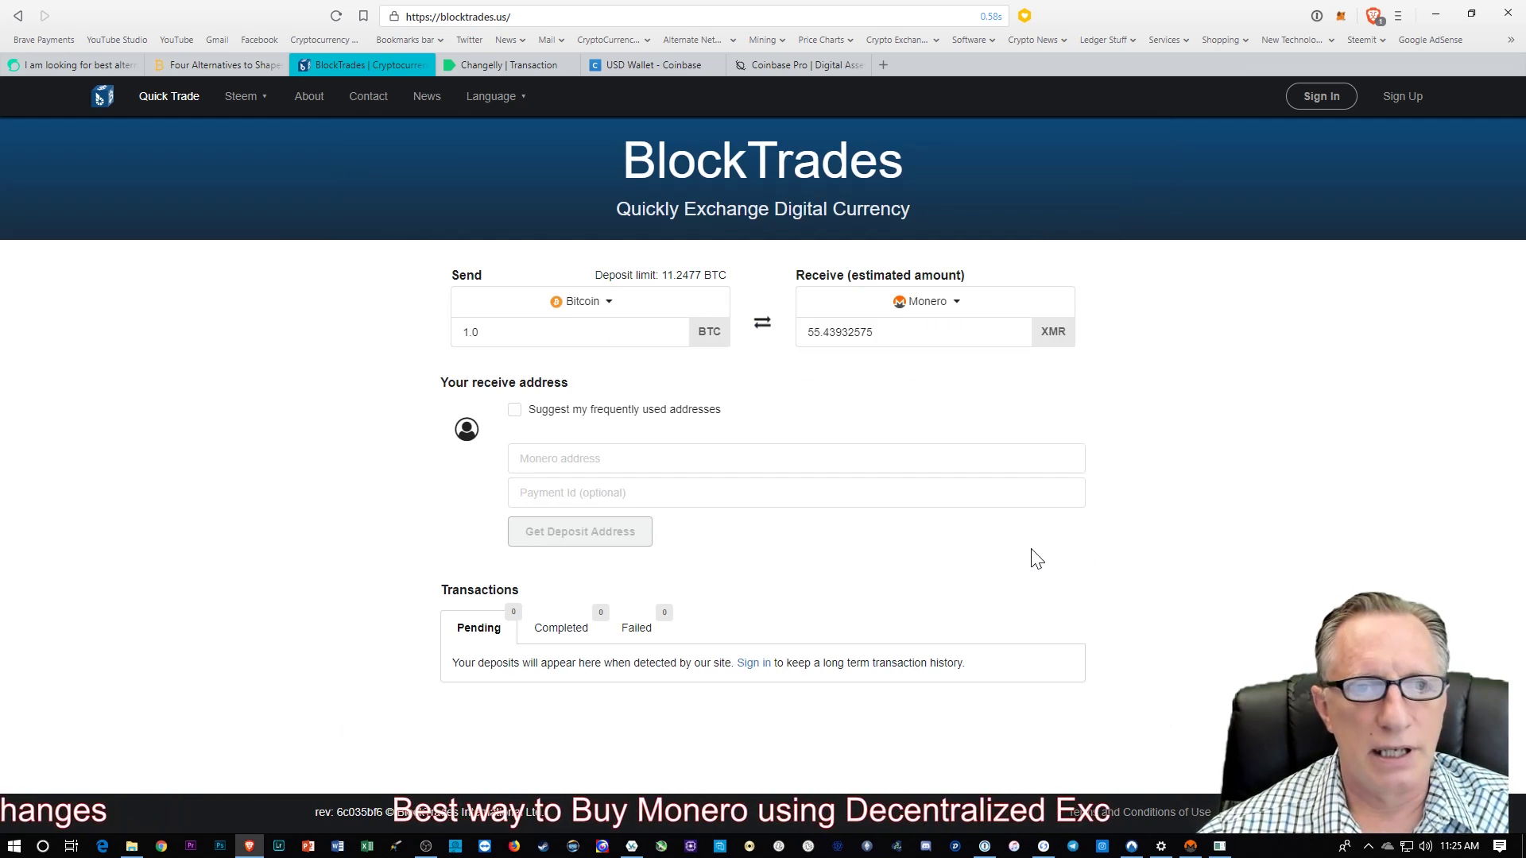
pyautogui.click(525, 332)
pyautogui.moveTo(525, 333); pyautogui.dragTo(407, 337)
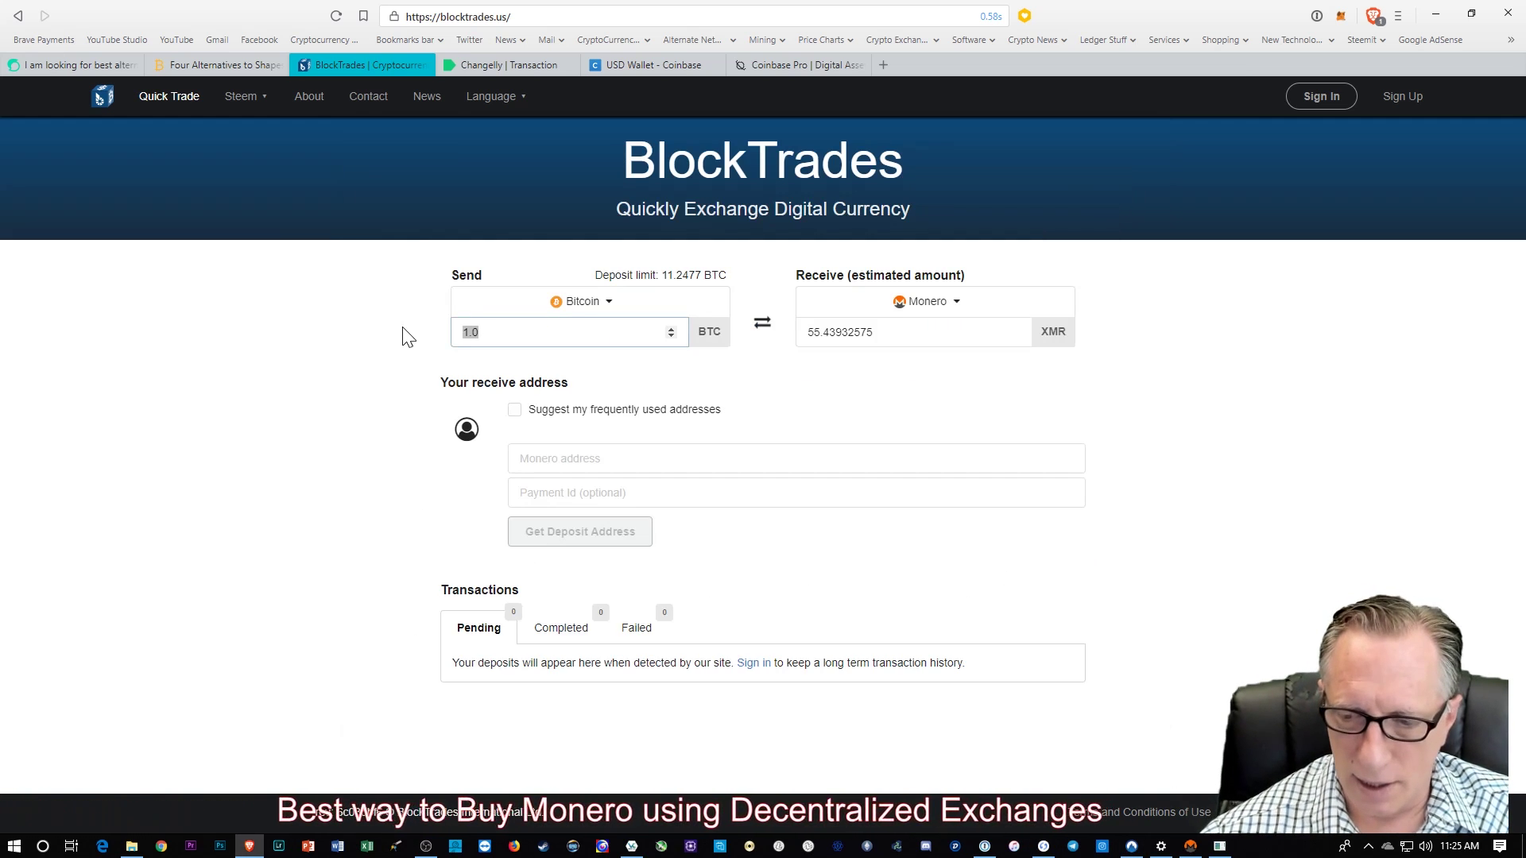
pyautogui.write('0.004')
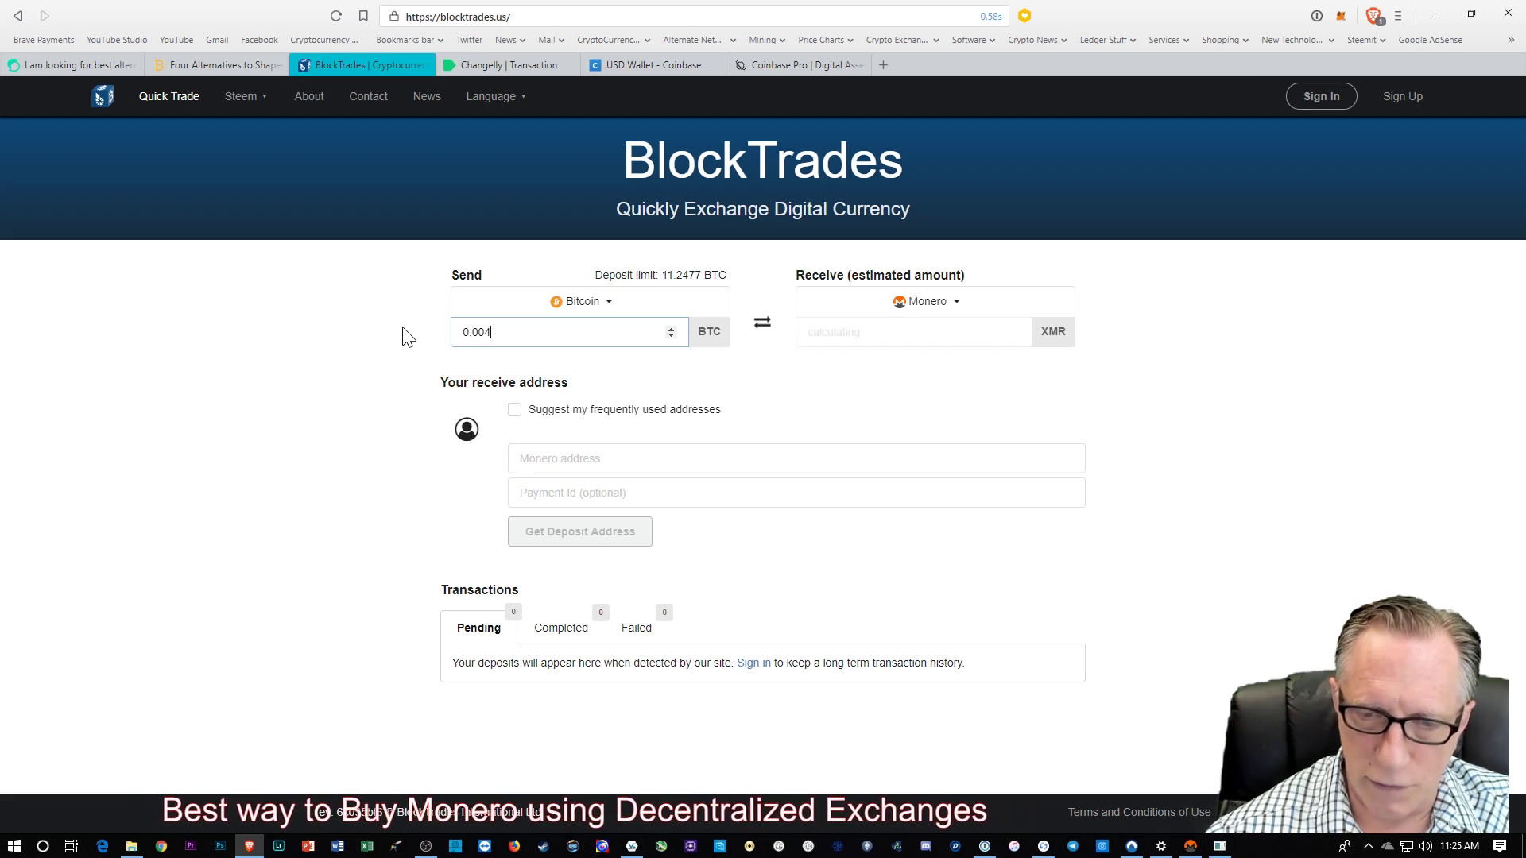
pyautogui.write('1')
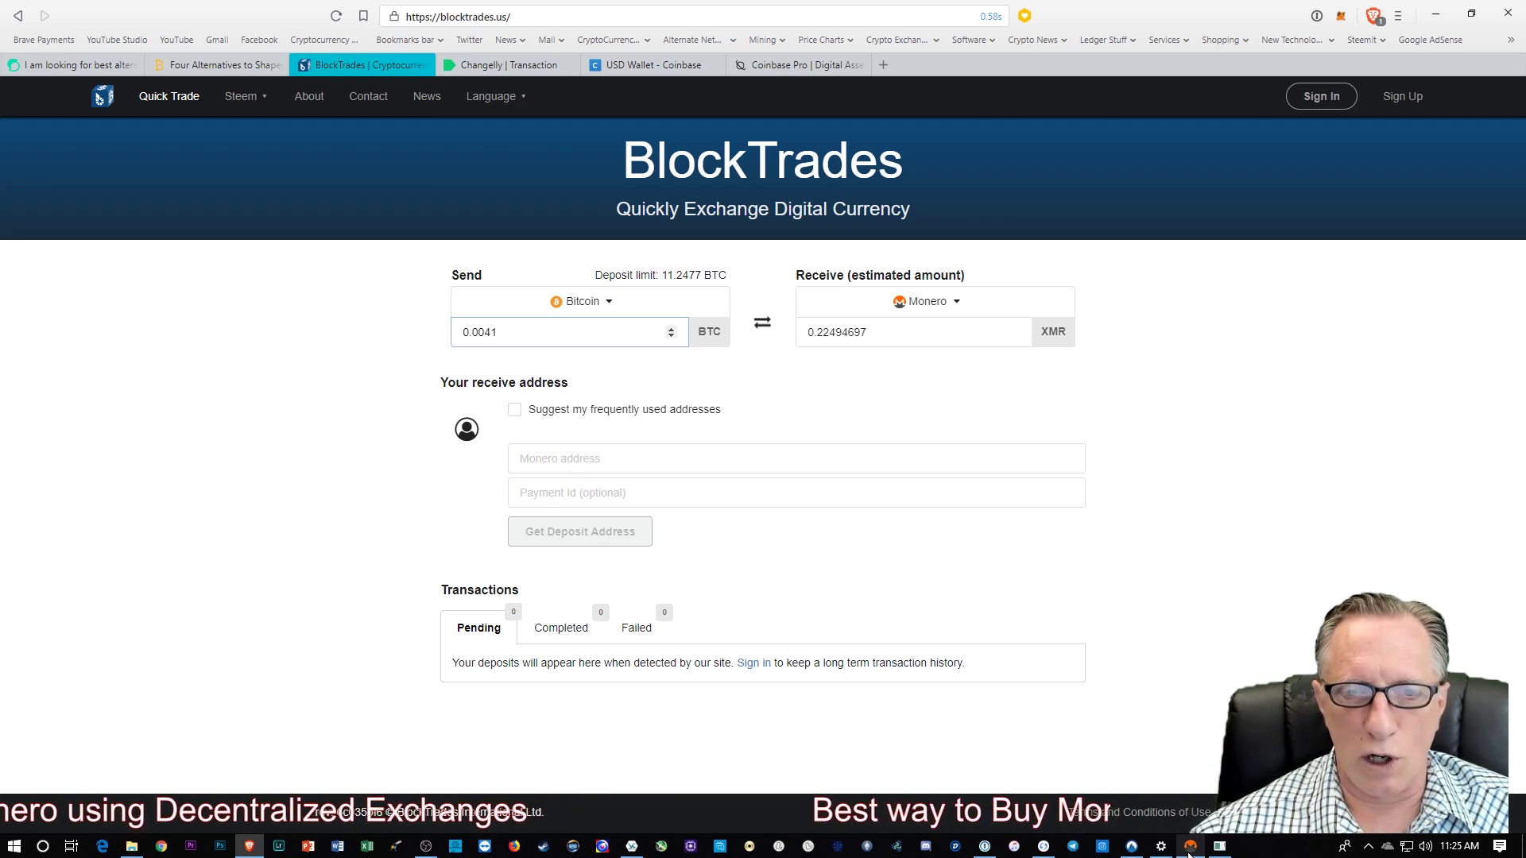
# Step: Copy the Monero wallet's primary address and paste it as the Monero receive address
pyautogui.click(1190, 847)
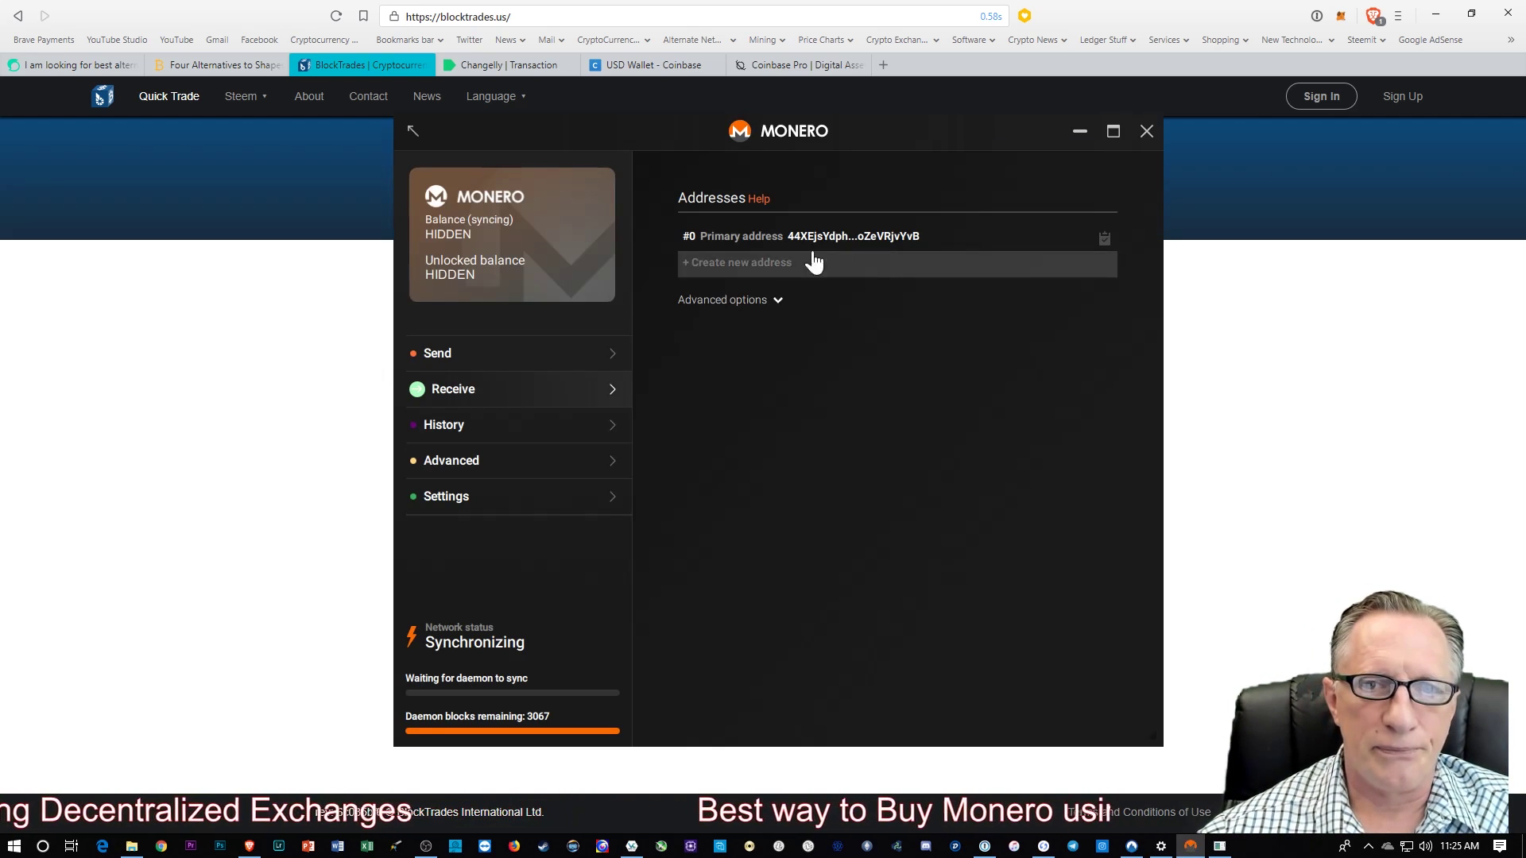
pyautogui.click(1101, 248)
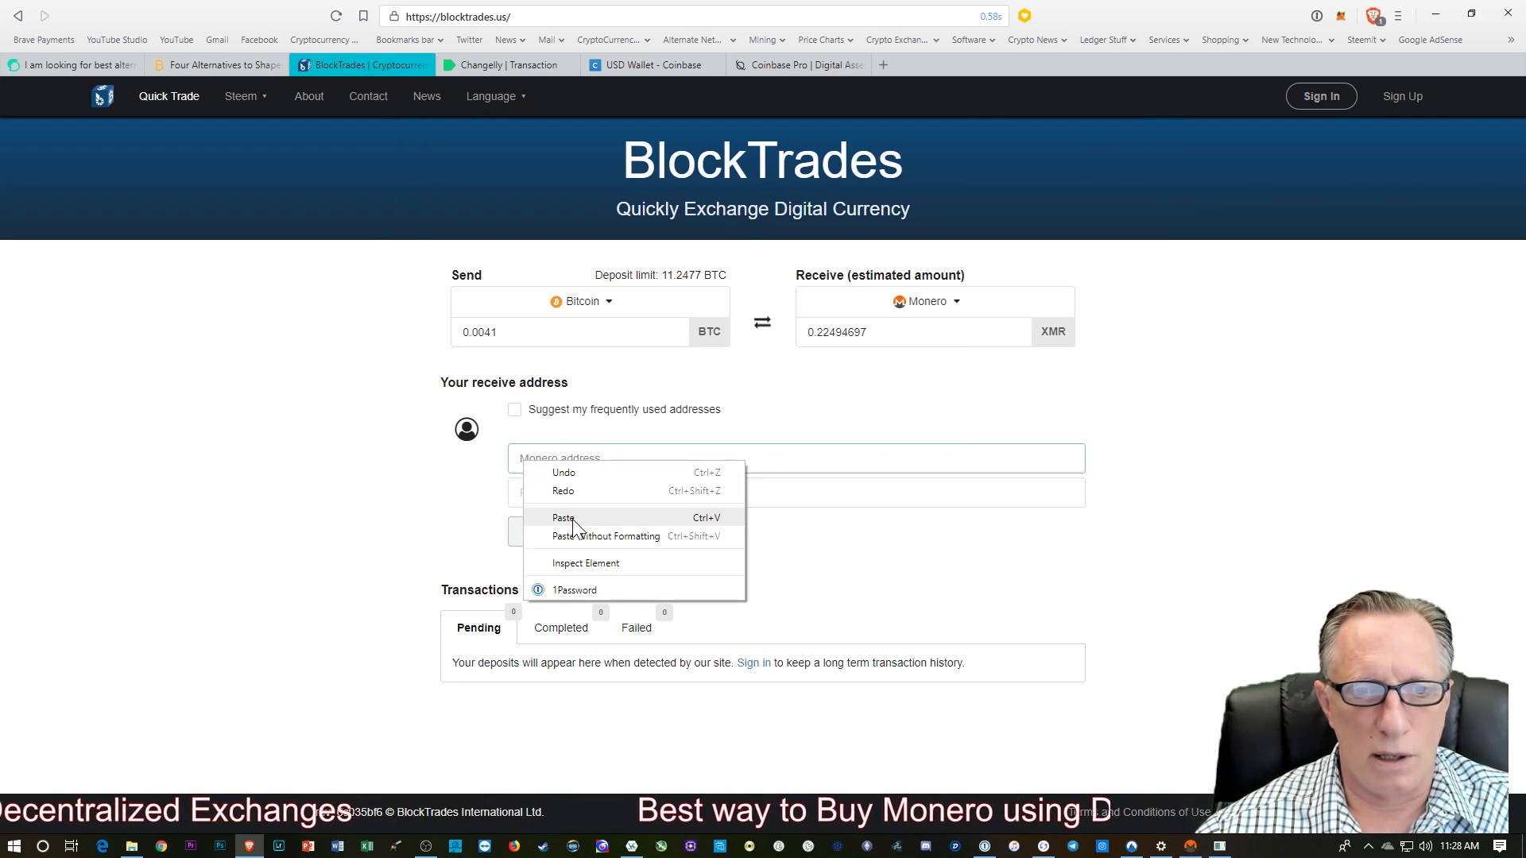
pyautogui.click(547, 518)
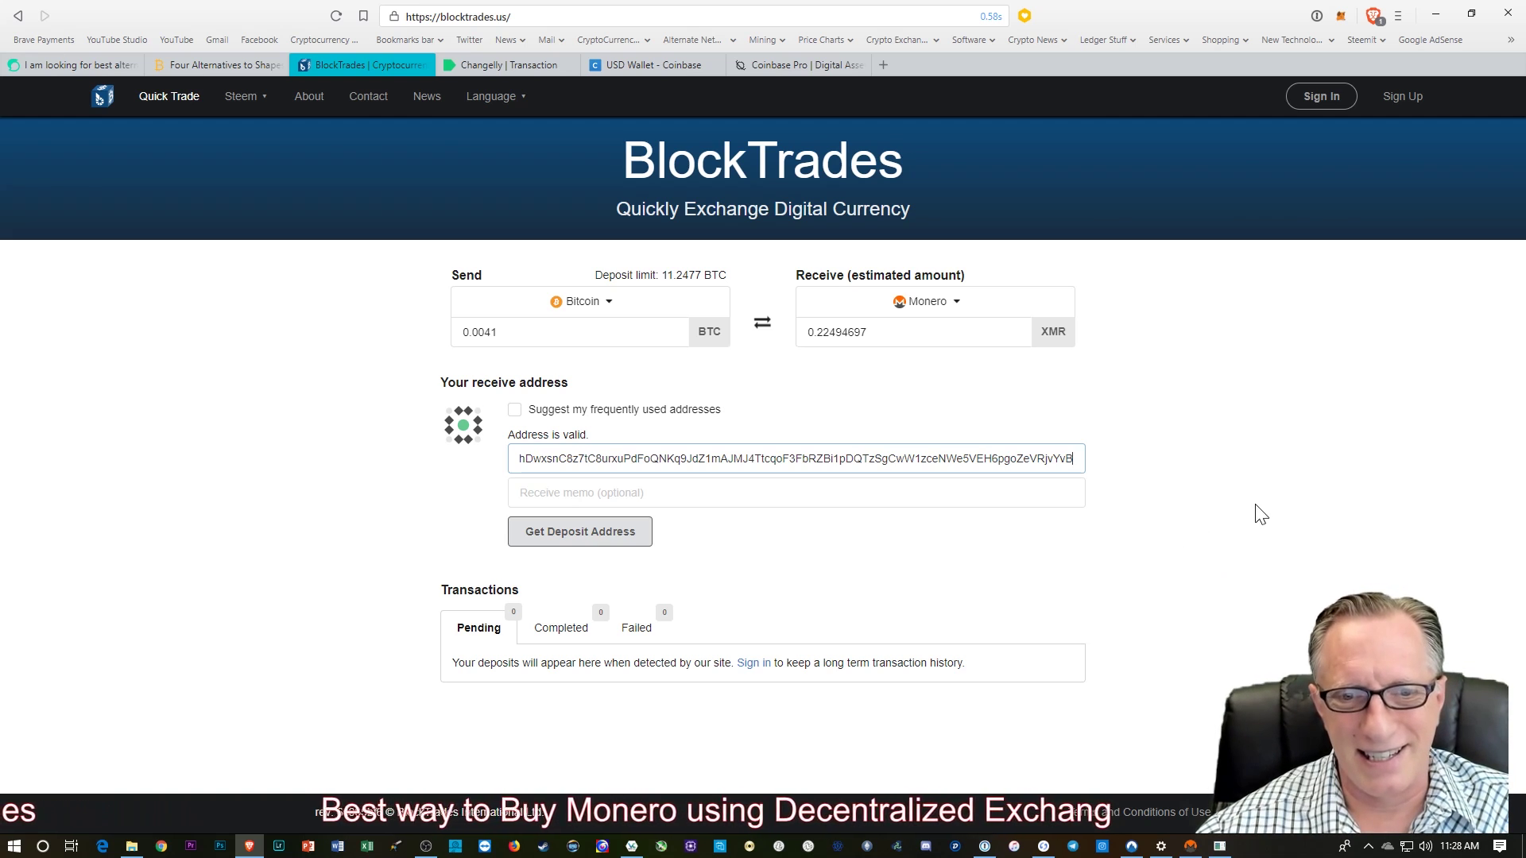
# Step: Generate the trade's BTC deposit address, with its 0.00005444 BTC fee, and copy it
pyautogui.click(582, 543)
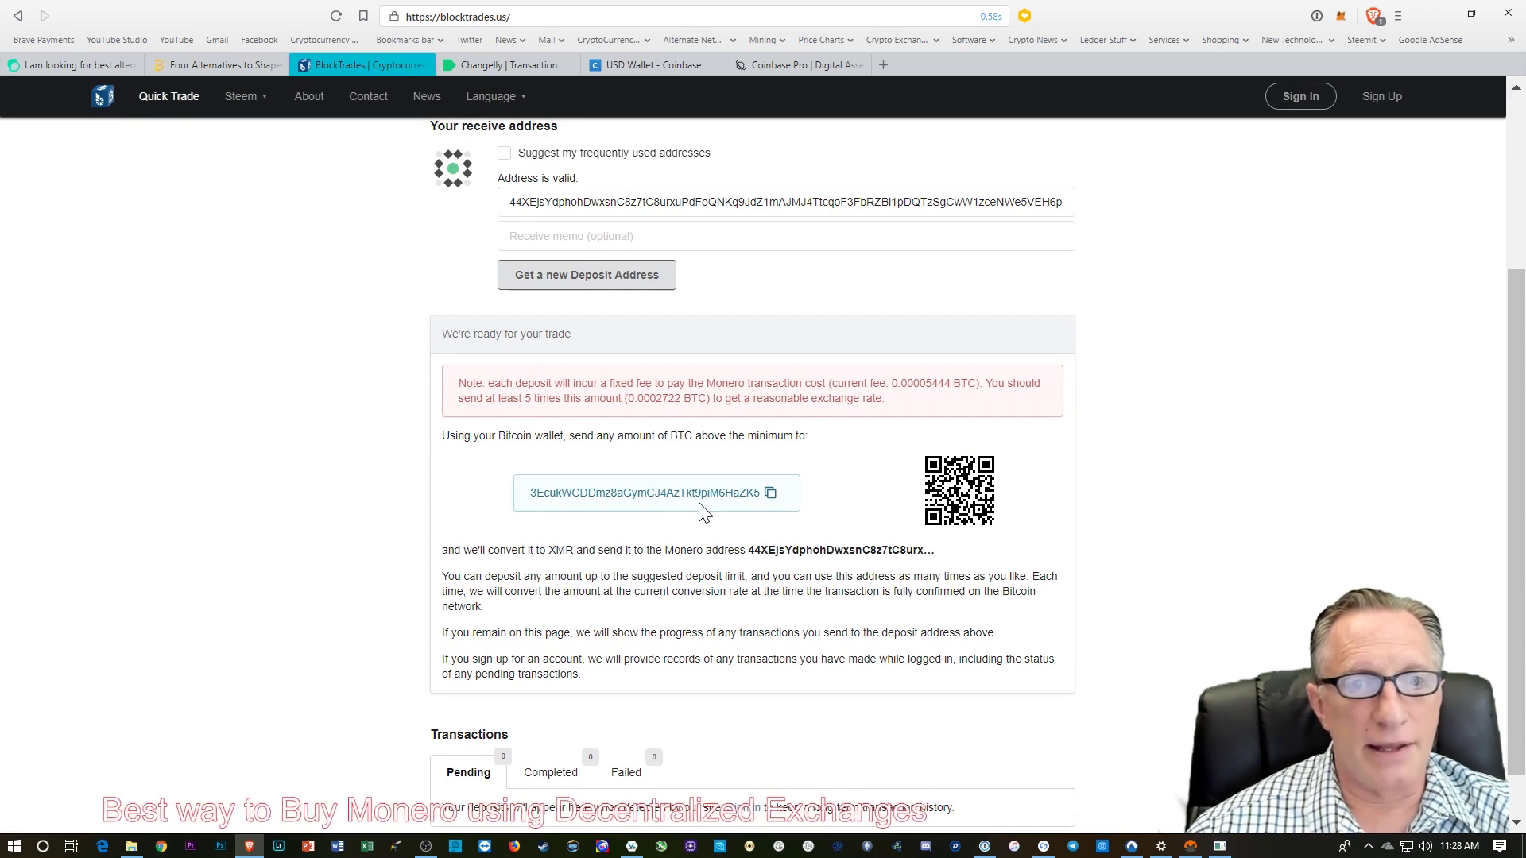
pyautogui.scroll(2, 293, 573)
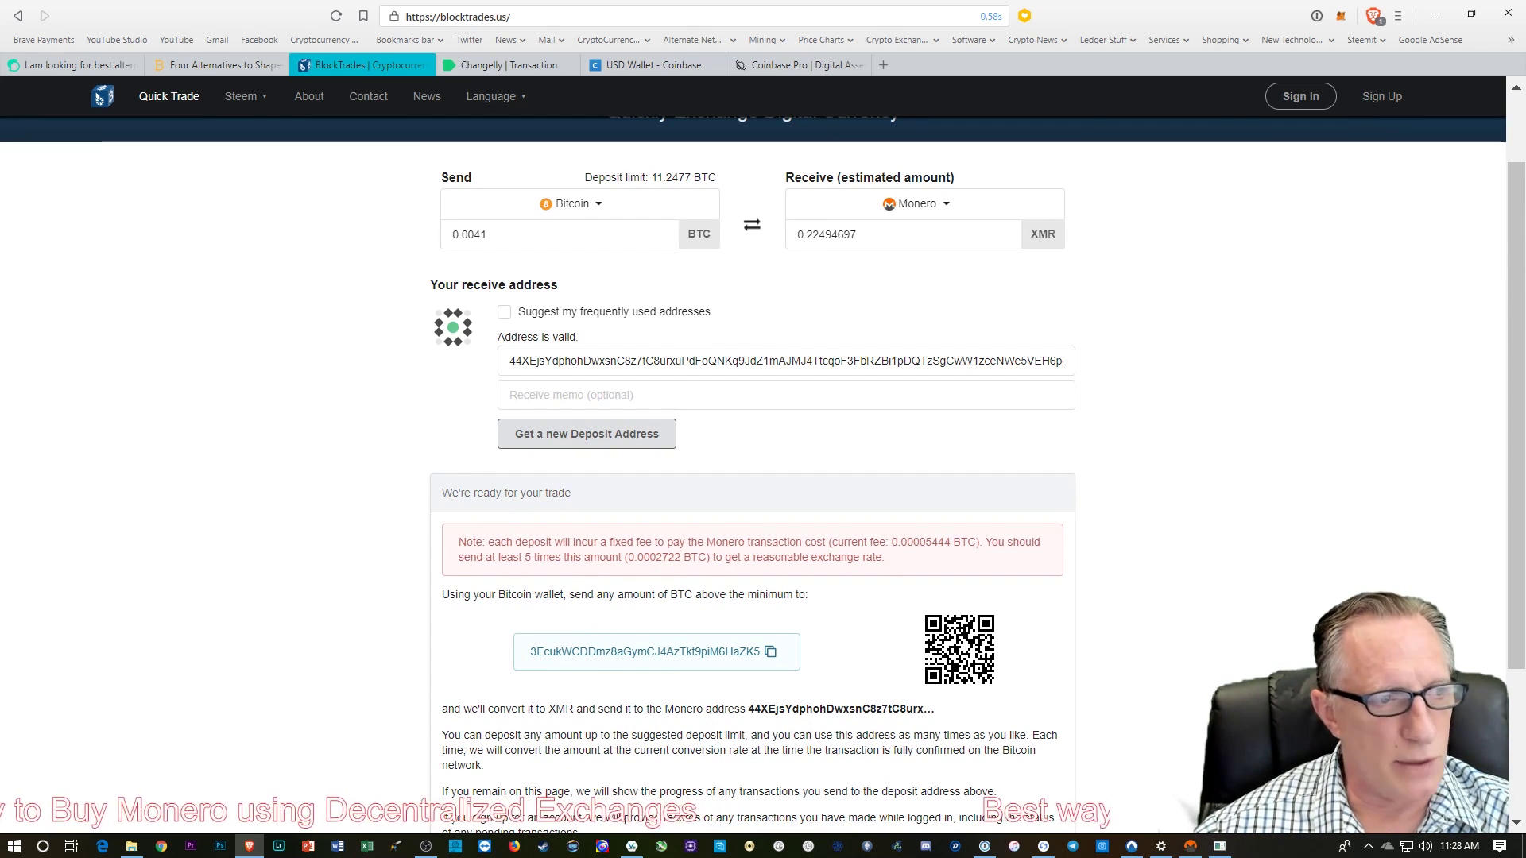
pyautogui.click(769, 653)
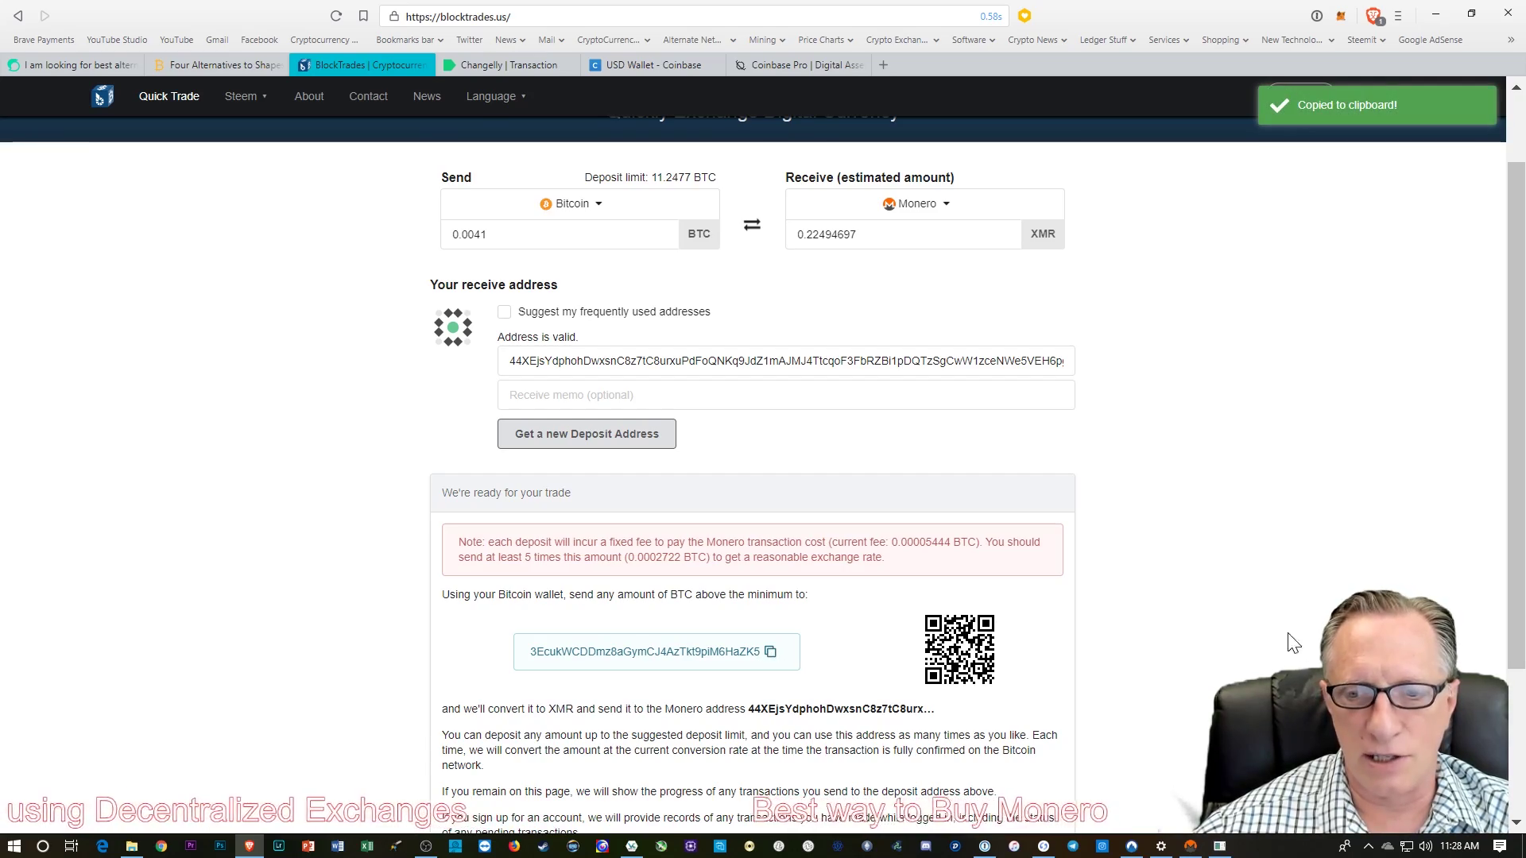
# Step: Bring Ledger Live forward and start a Bitcoin send to the pasted BlockTrades deposit address
pyautogui.click(1435, 13)
pyautogui.click(1079, 131)
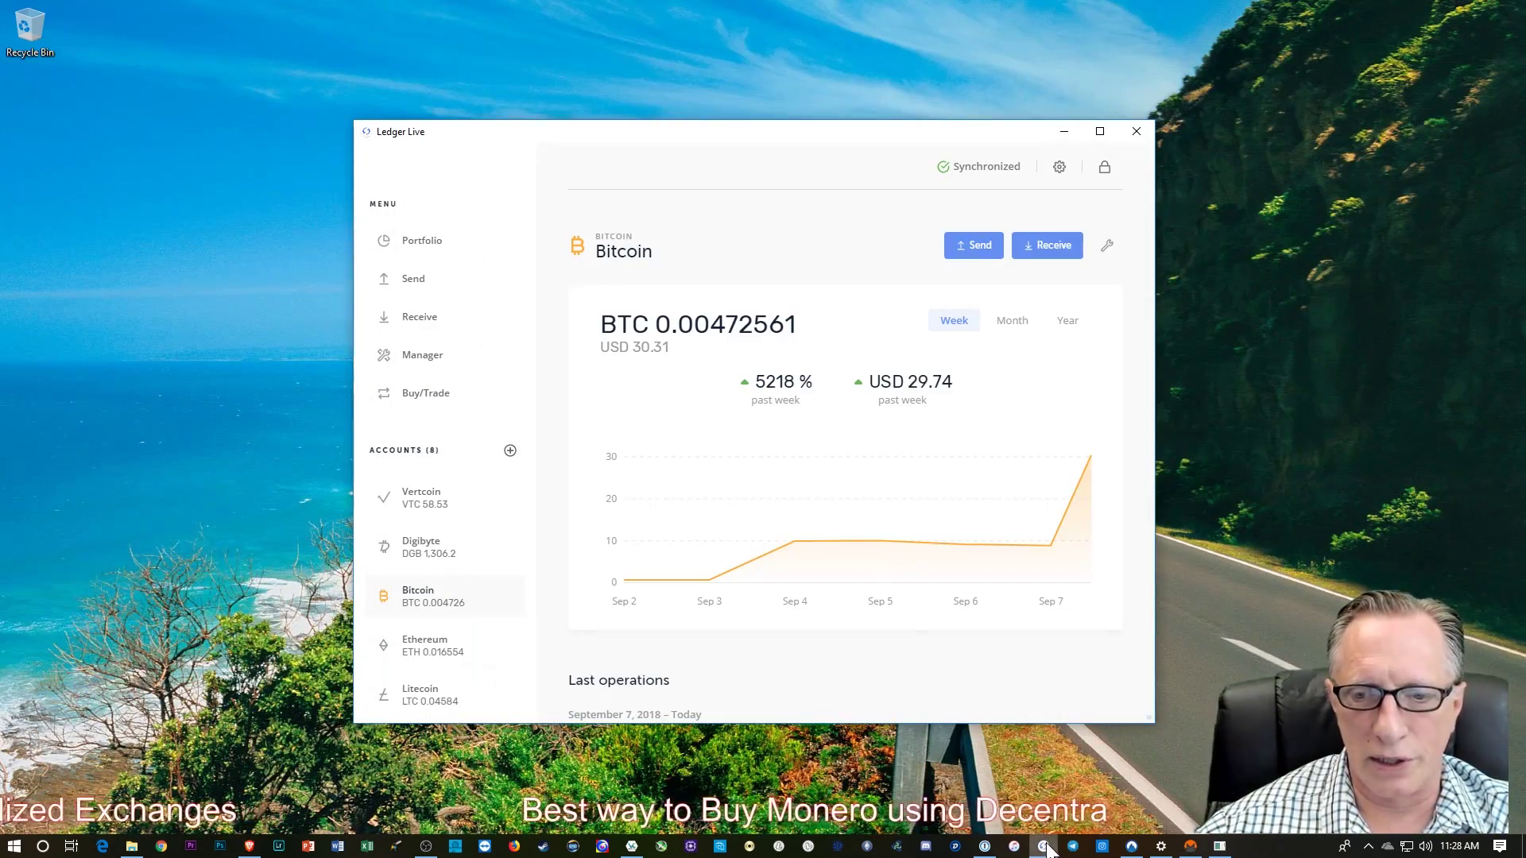
pyautogui.moveTo(678, 143); pyautogui.dragTo(562, 102)
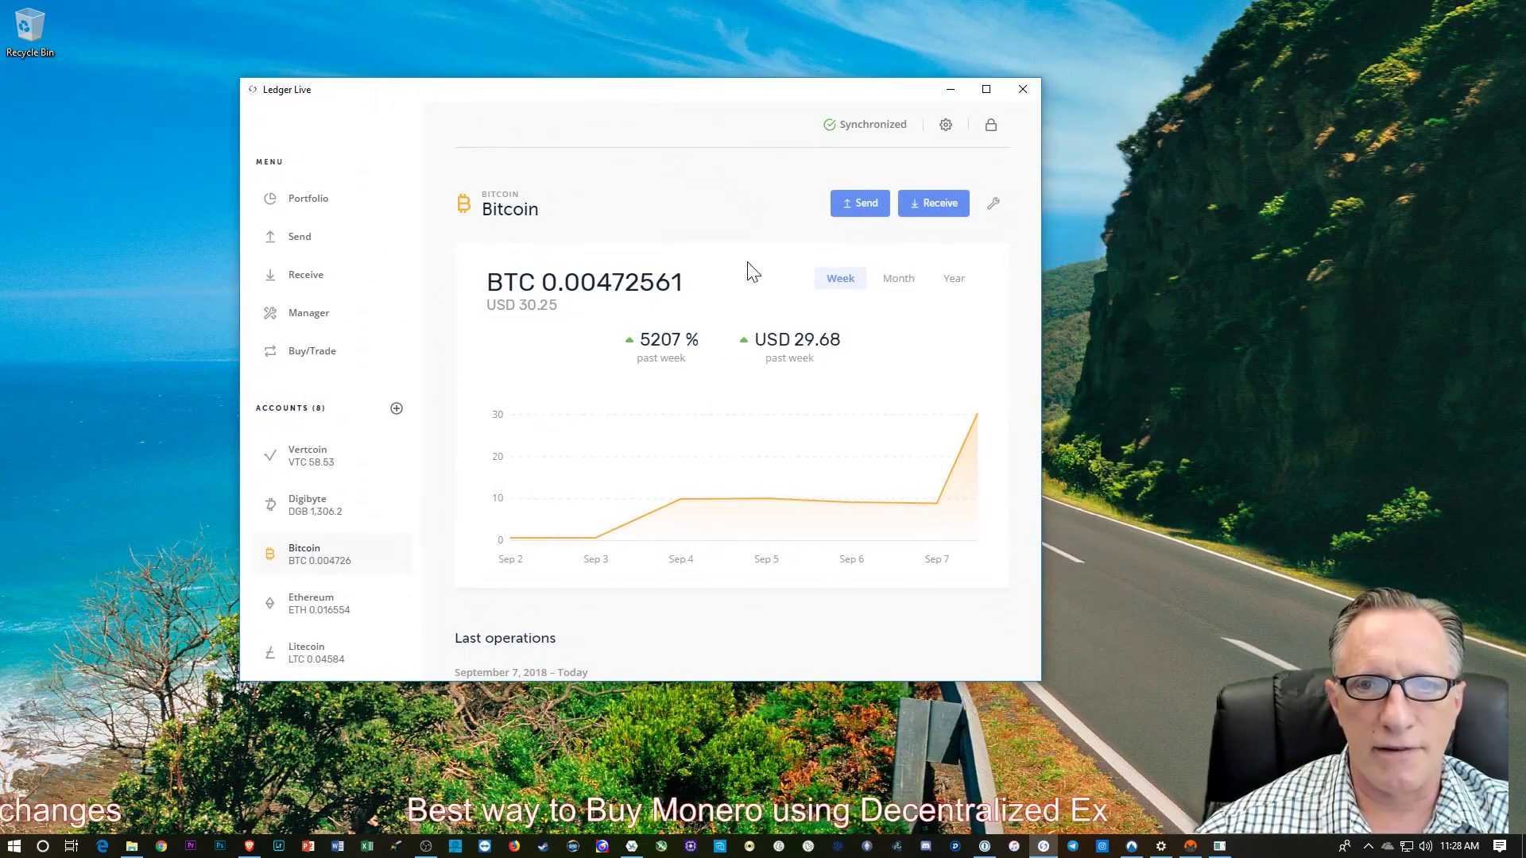
pyautogui.click(863, 204)
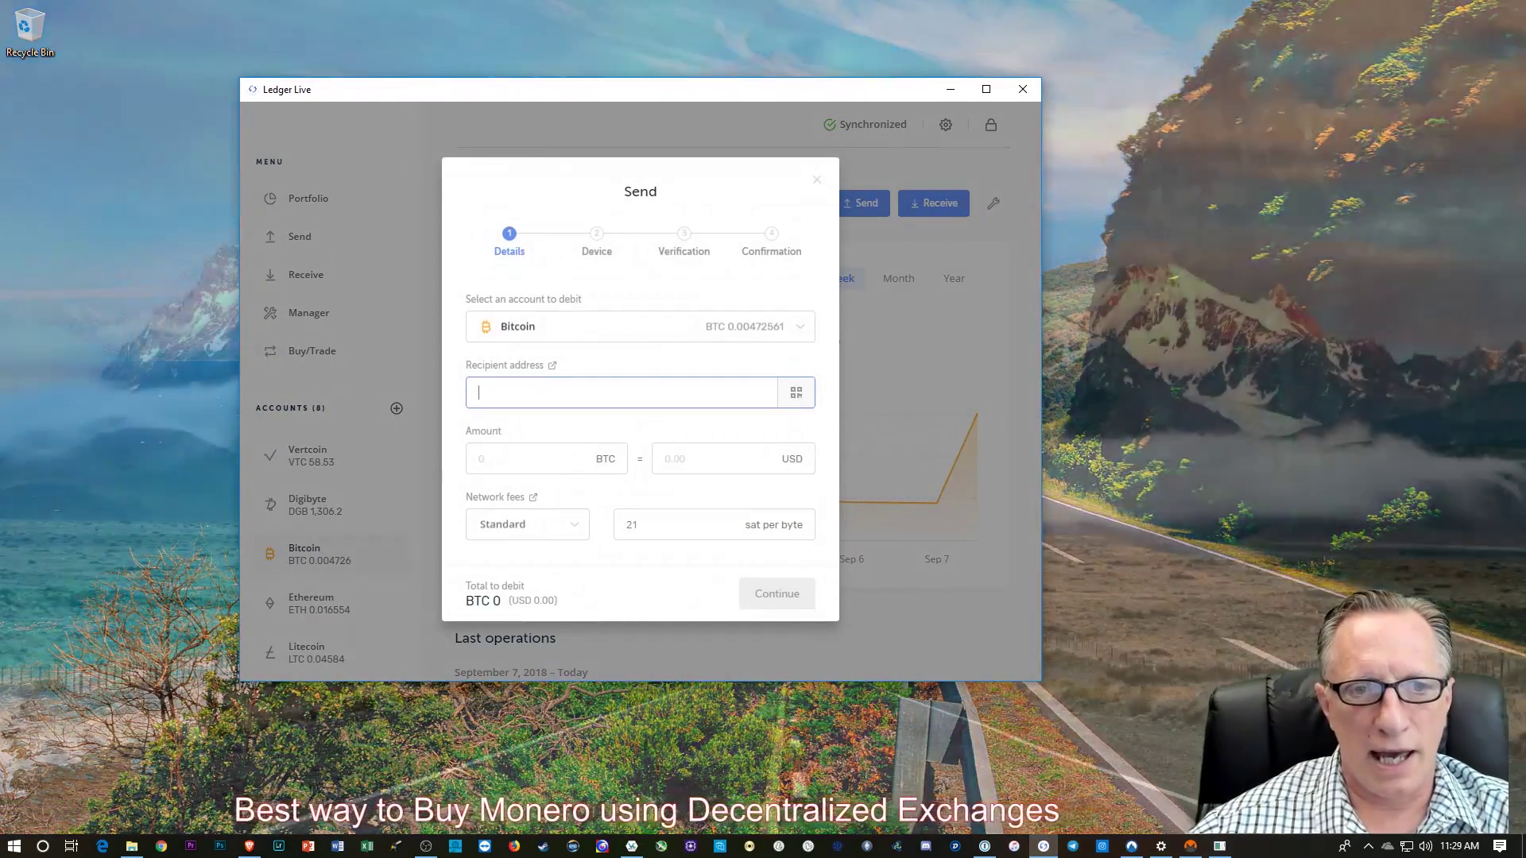
pyautogui.rightClick(486, 396)
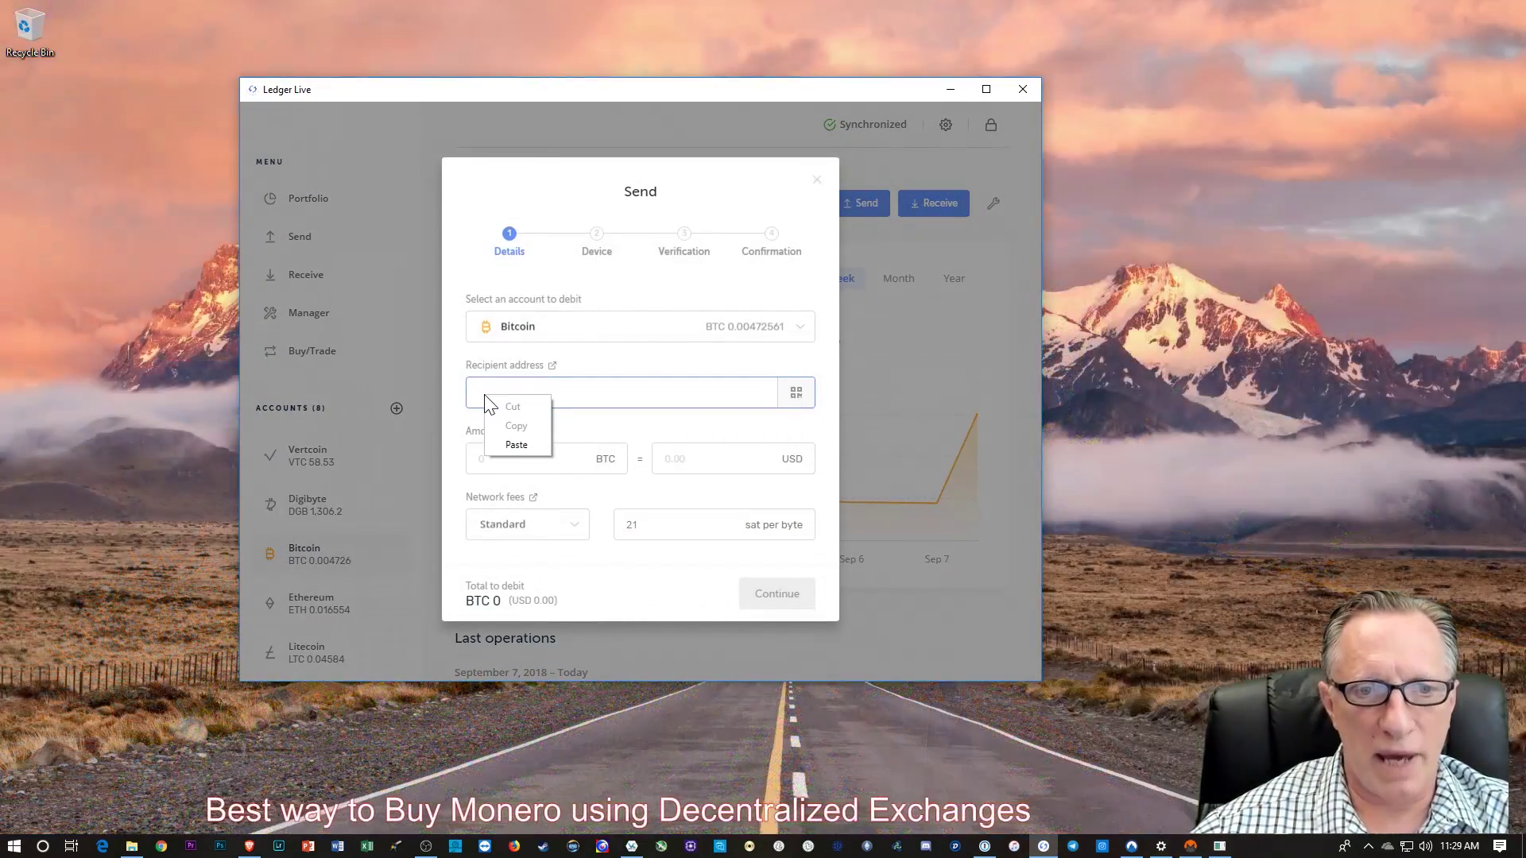
pyautogui.click(516, 446)
# Step: Enter the 0.0041 BTC amount and continue through to verification on the Ledger device
pyautogui.click(479, 458)
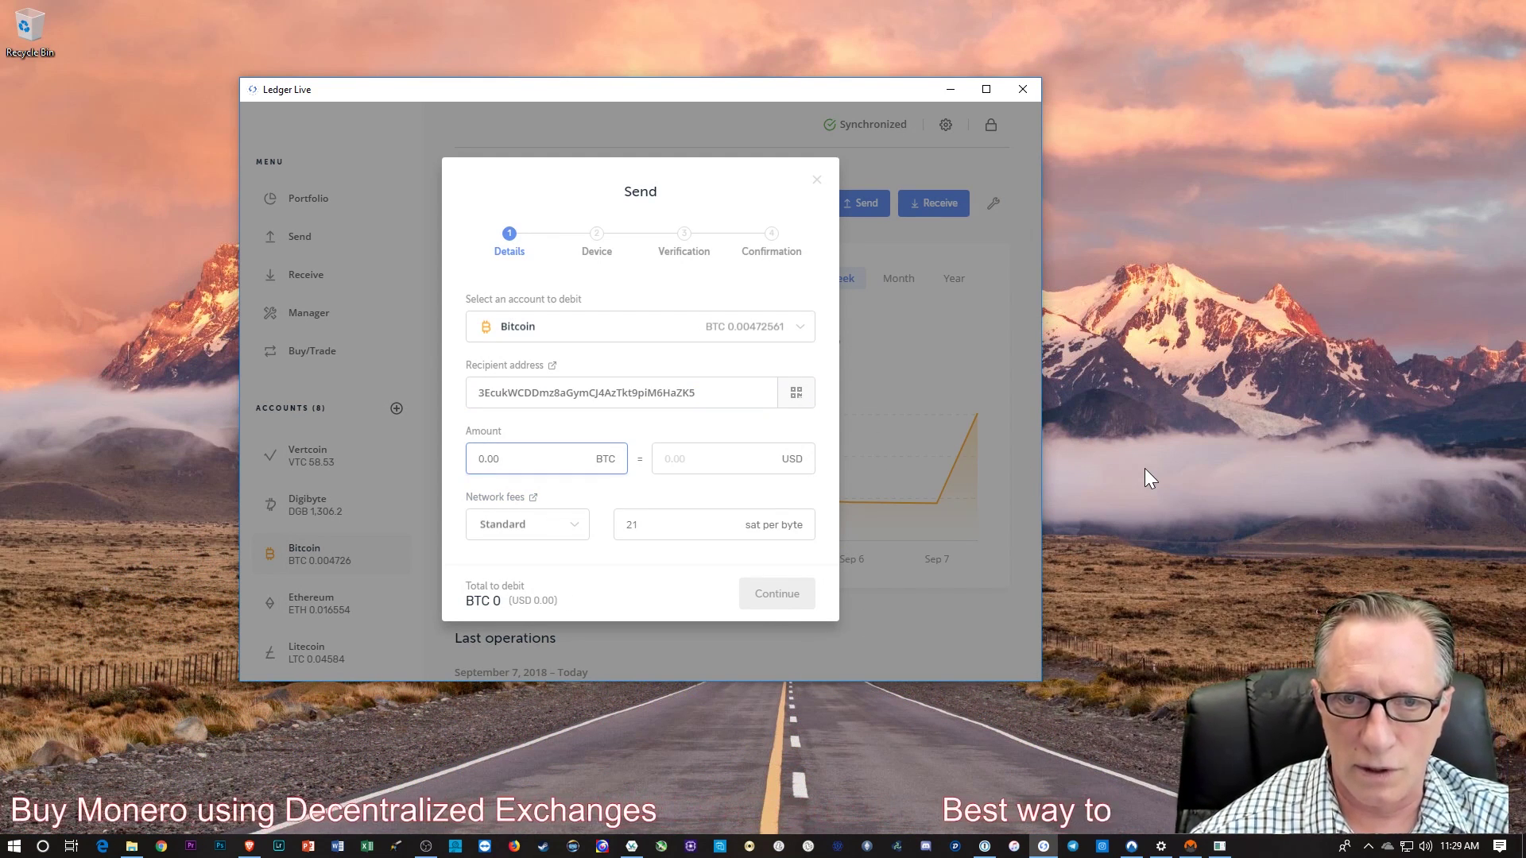
pyautogui.write('0.0041')
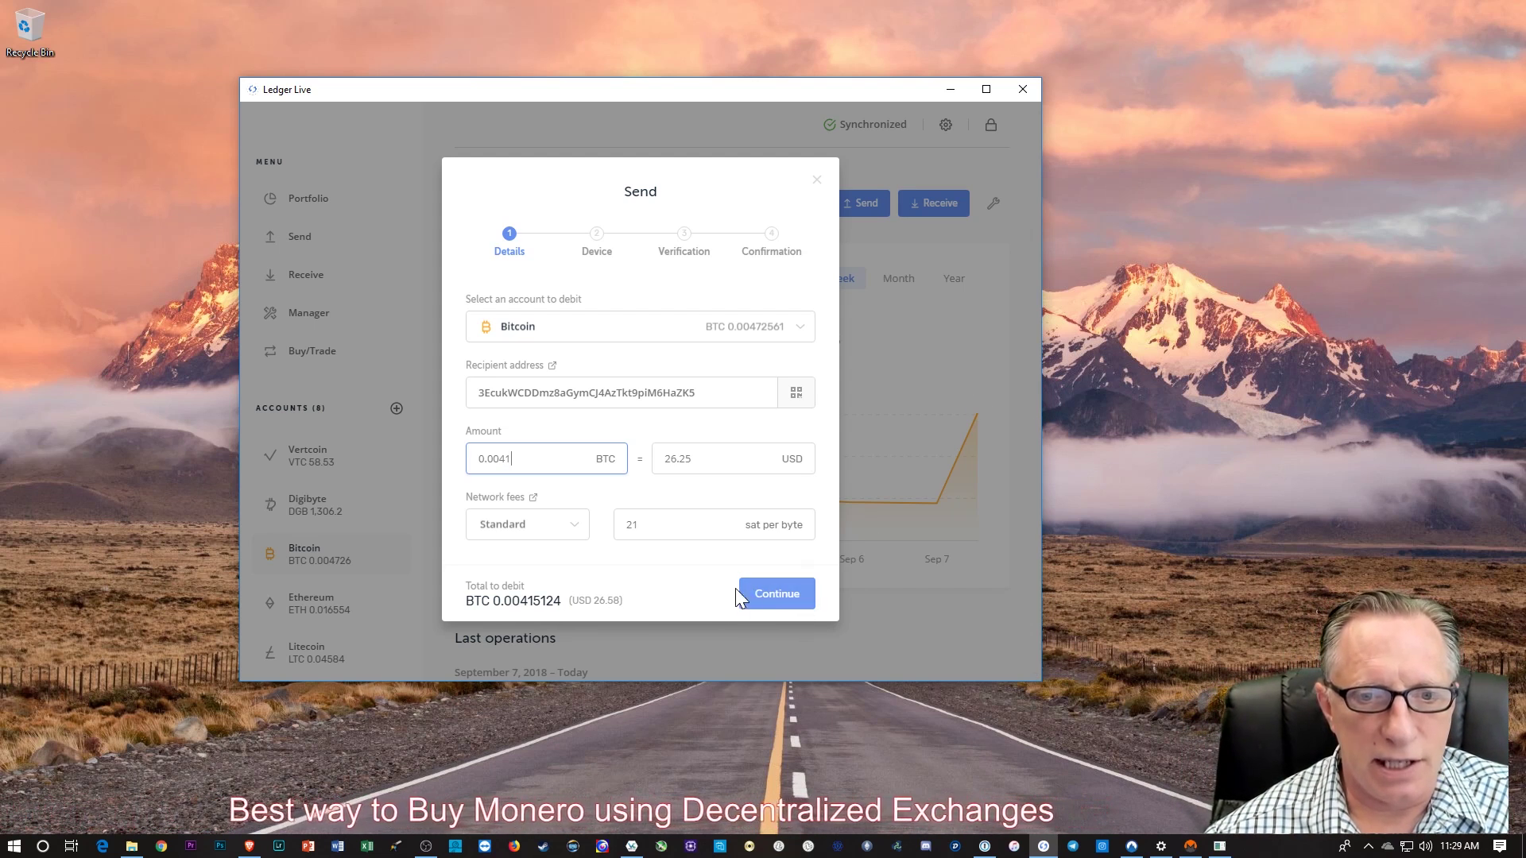
pyautogui.click(766, 591)
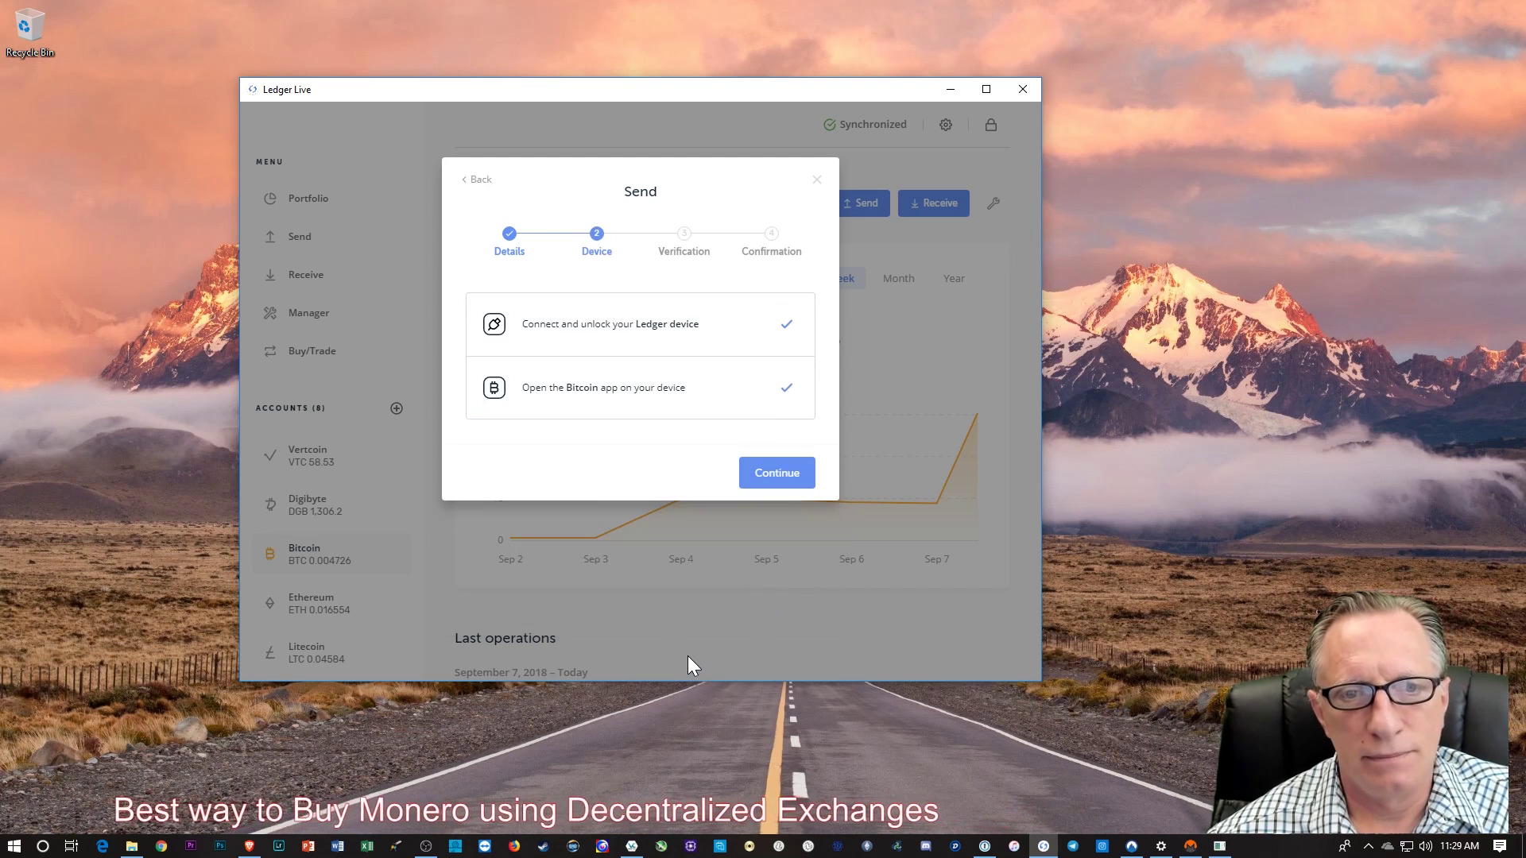
pyautogui.click(772, 471)
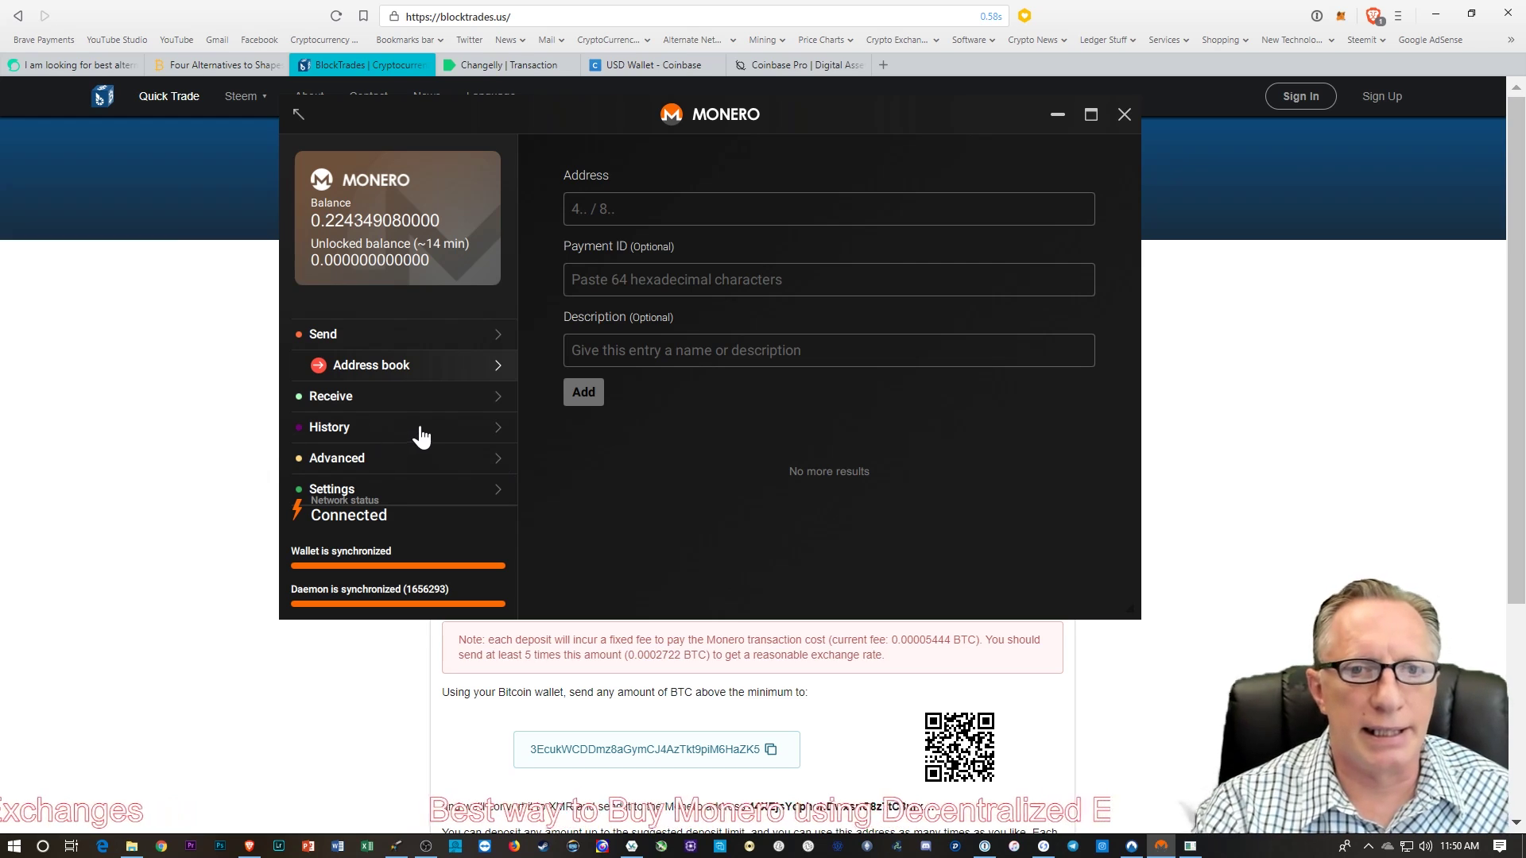
# Step: Check the completed 0.0041 BTC trade on BlockTrades and the 0.22434908 XMR deposit in wallet history
pyautogui.click(333, 427)
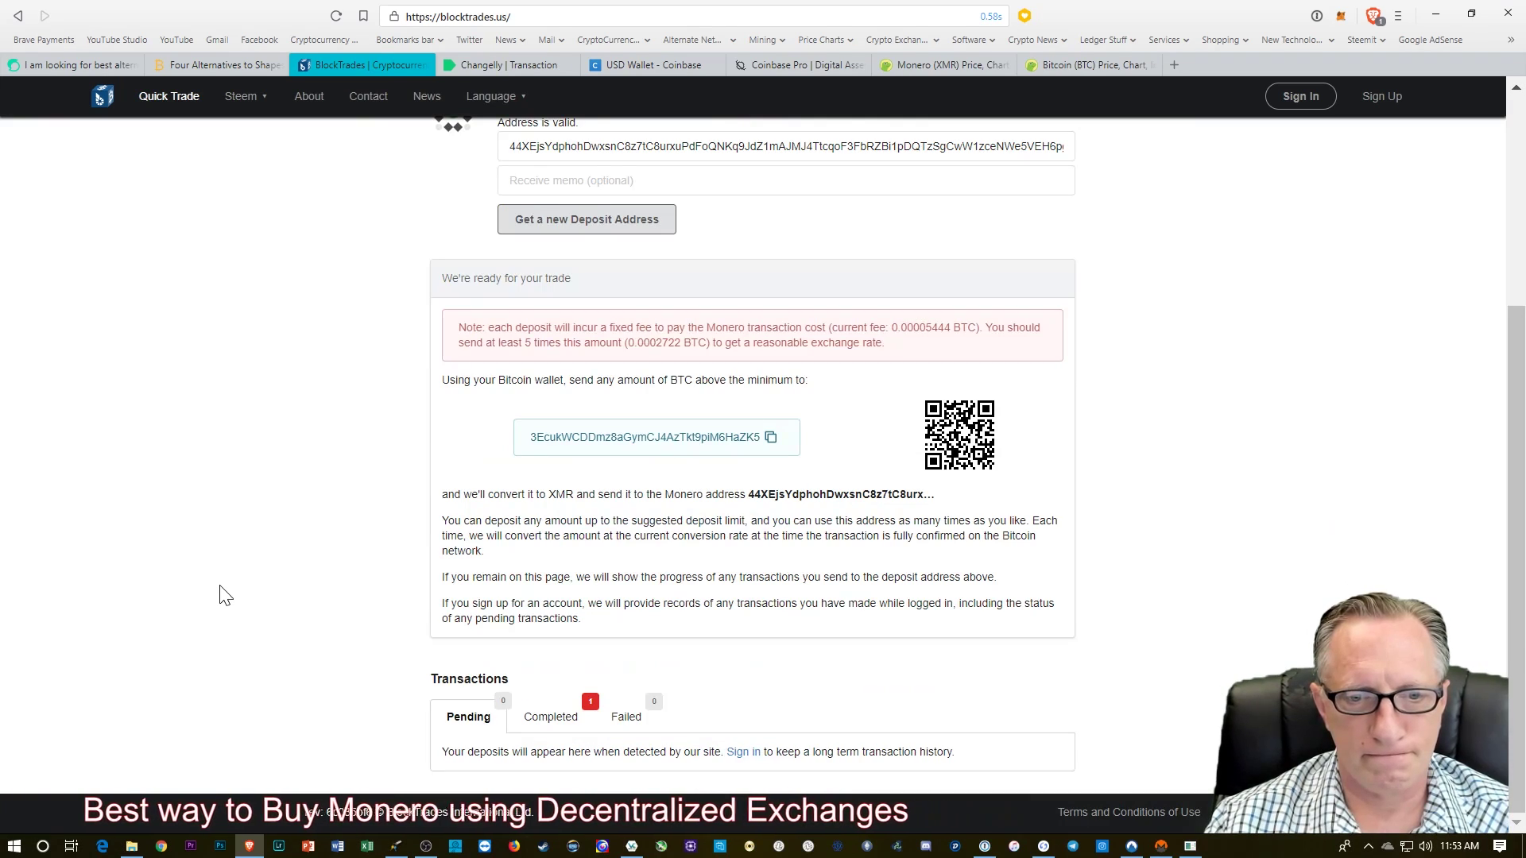
pyautogui.click(537, 720)
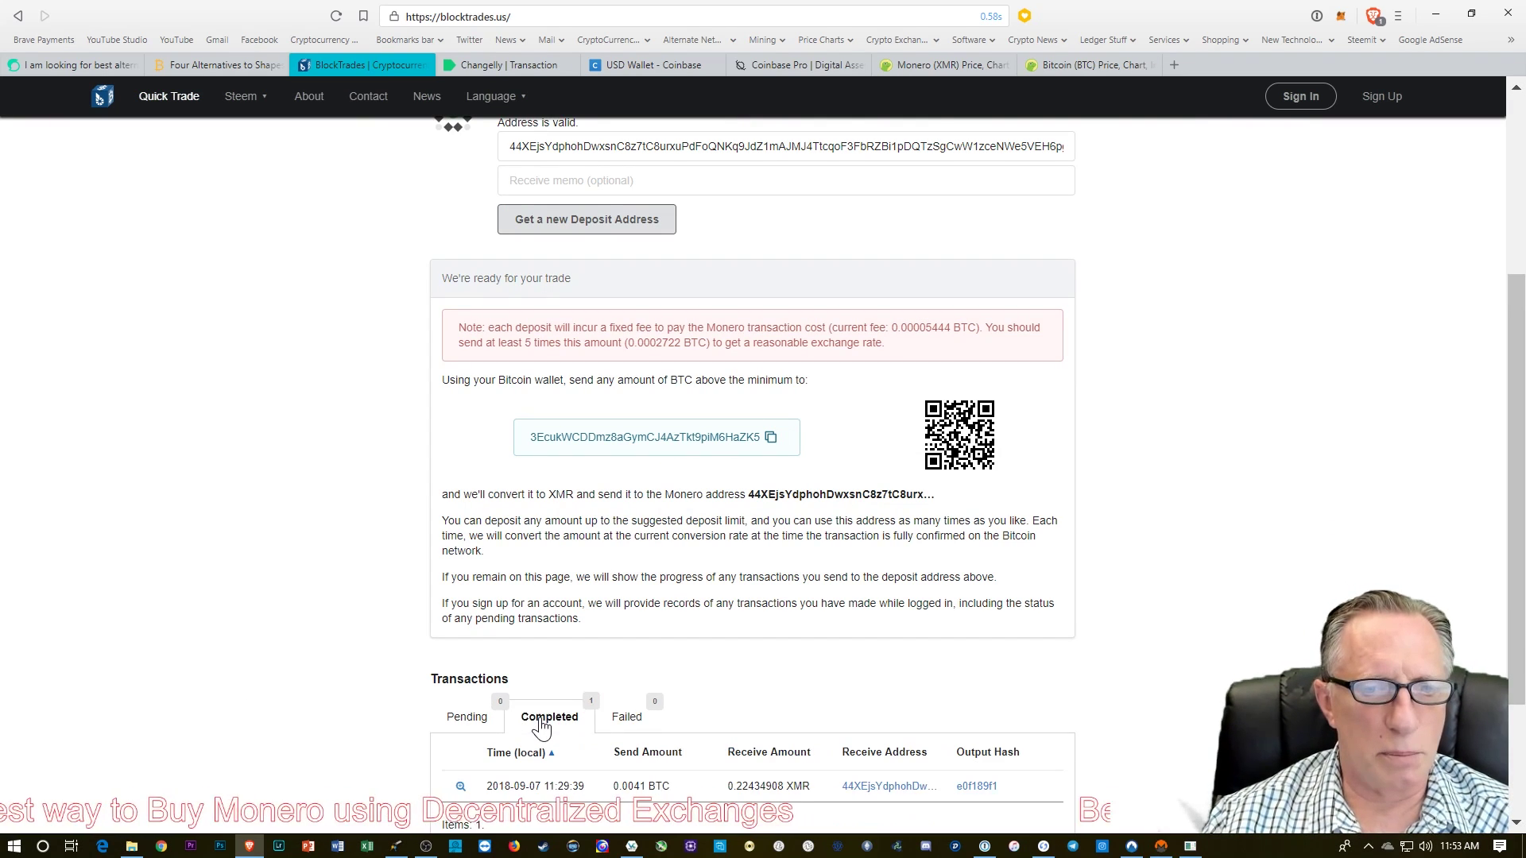
pyautogui.scroll(-2, 360, 715)
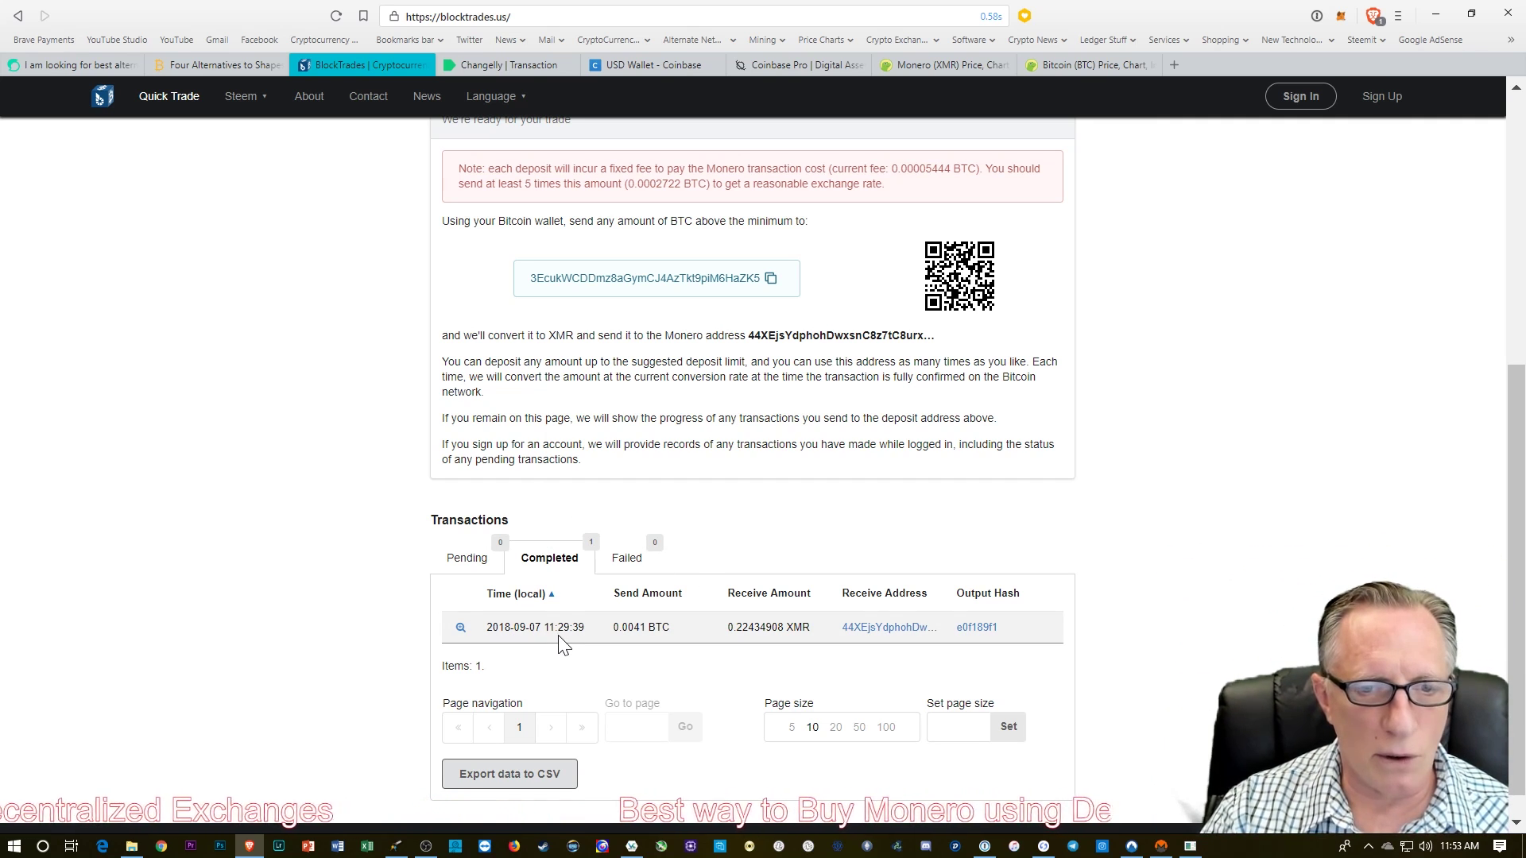
pyautogui.click(1162, 847)
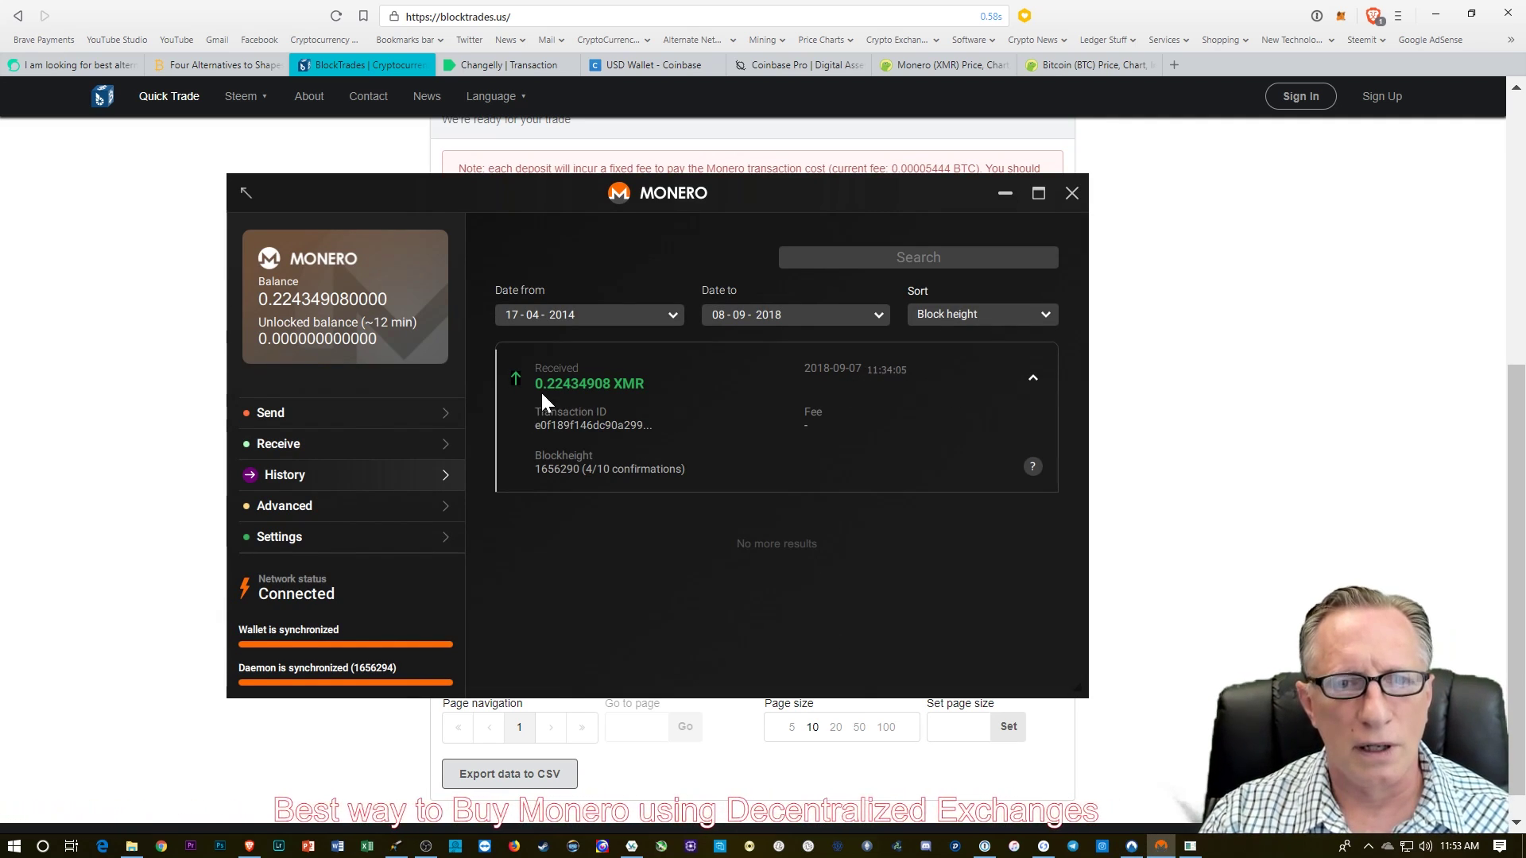
# Step: Send the Monero wallet behind the browser to reveal Changelly's 0.004 BTC exchange status
pyautogui.click(121, 496)
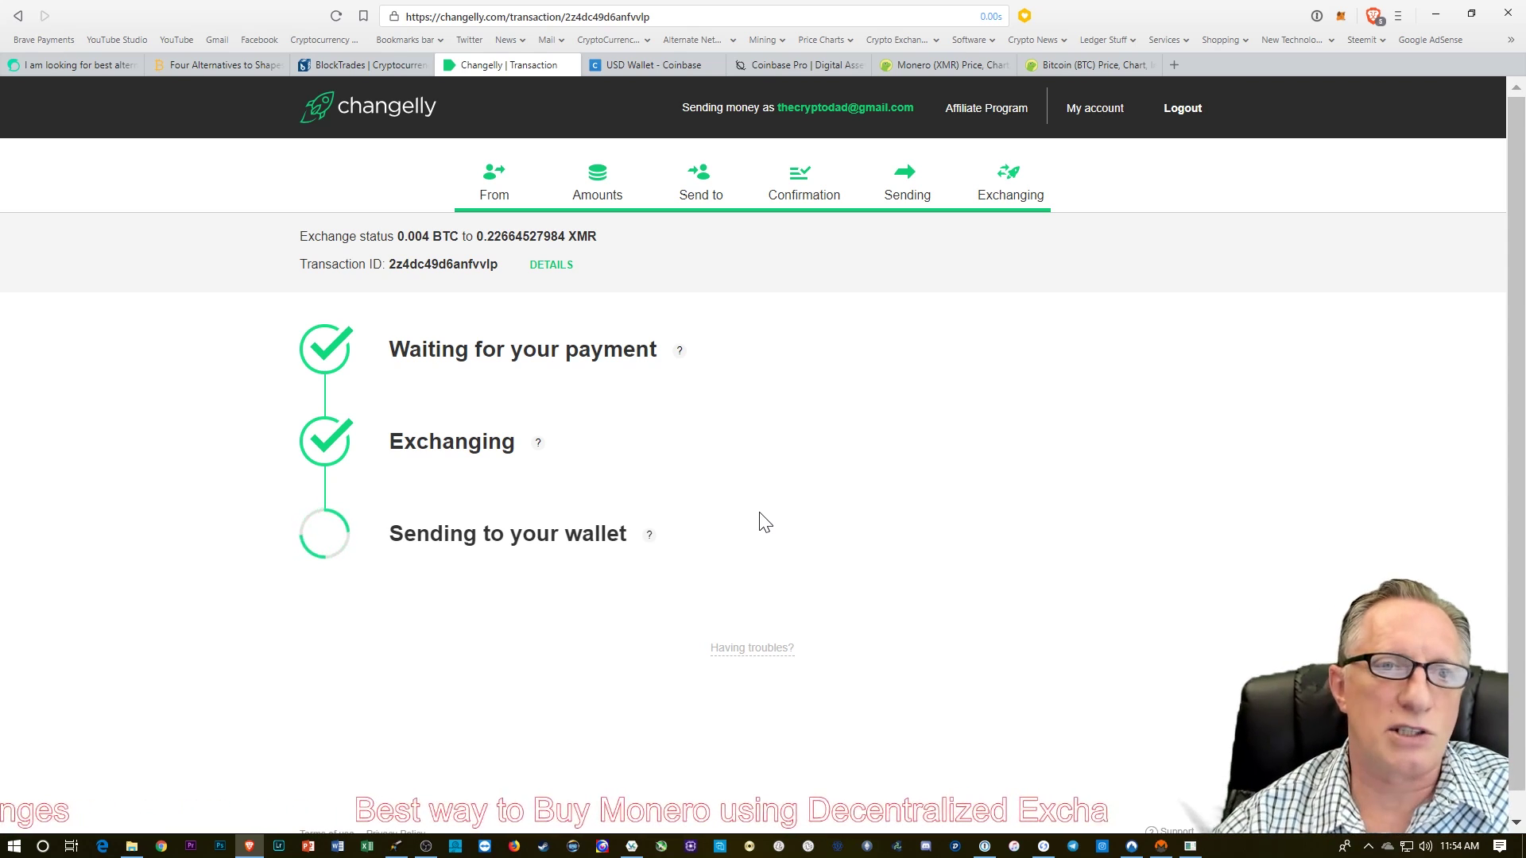
# Step: Compare Changelly's exchange status with the completed trade in BlockTrades' Transactions table
pyautogui.click(342, 68)
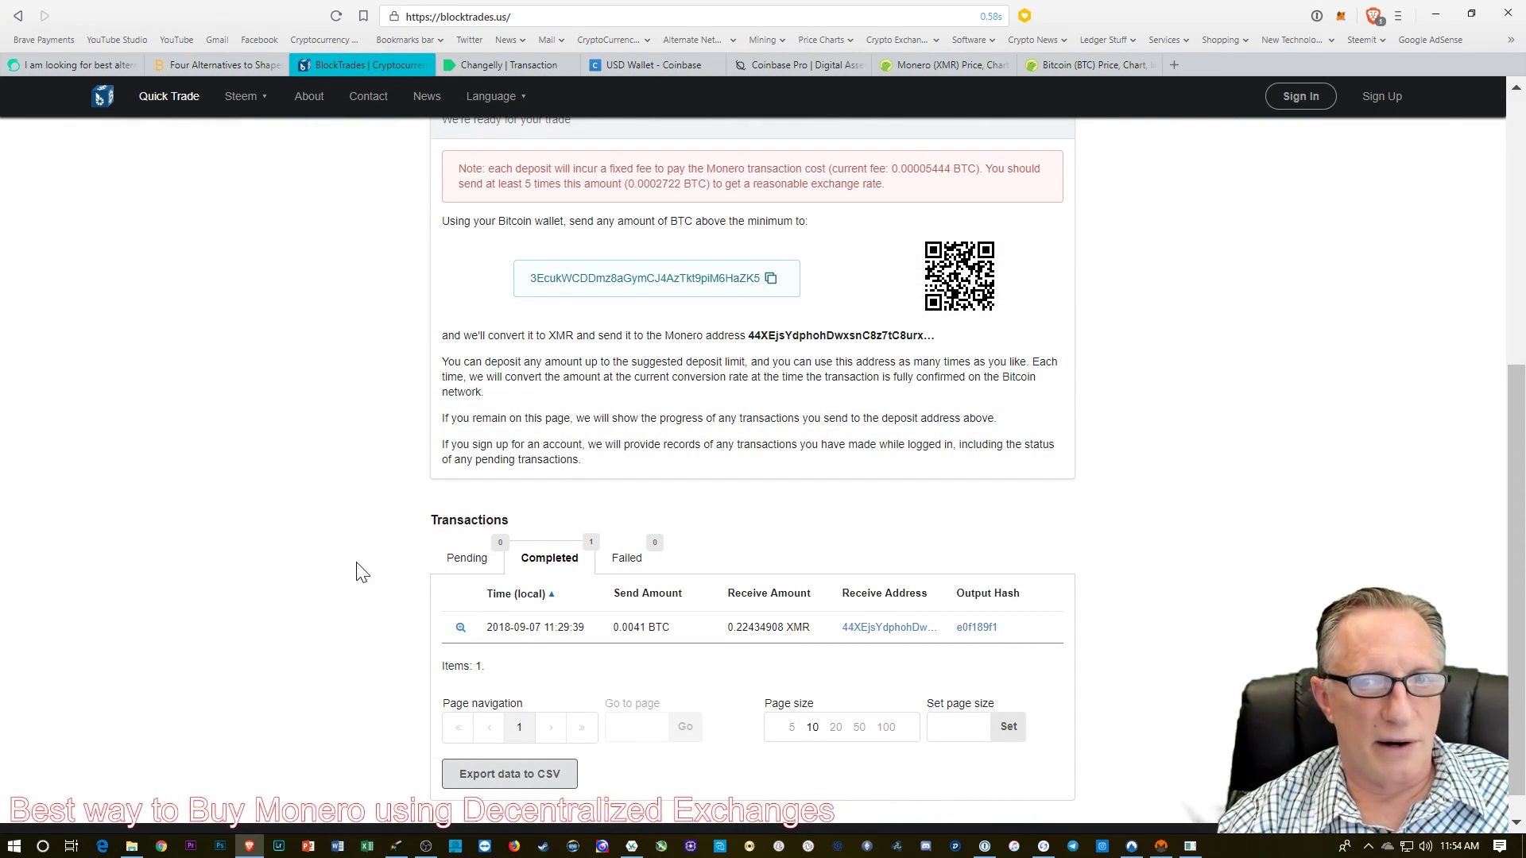
pyautogui.scroll(4, 302, 655)
pyautogui.scroll(2, 302, 657)
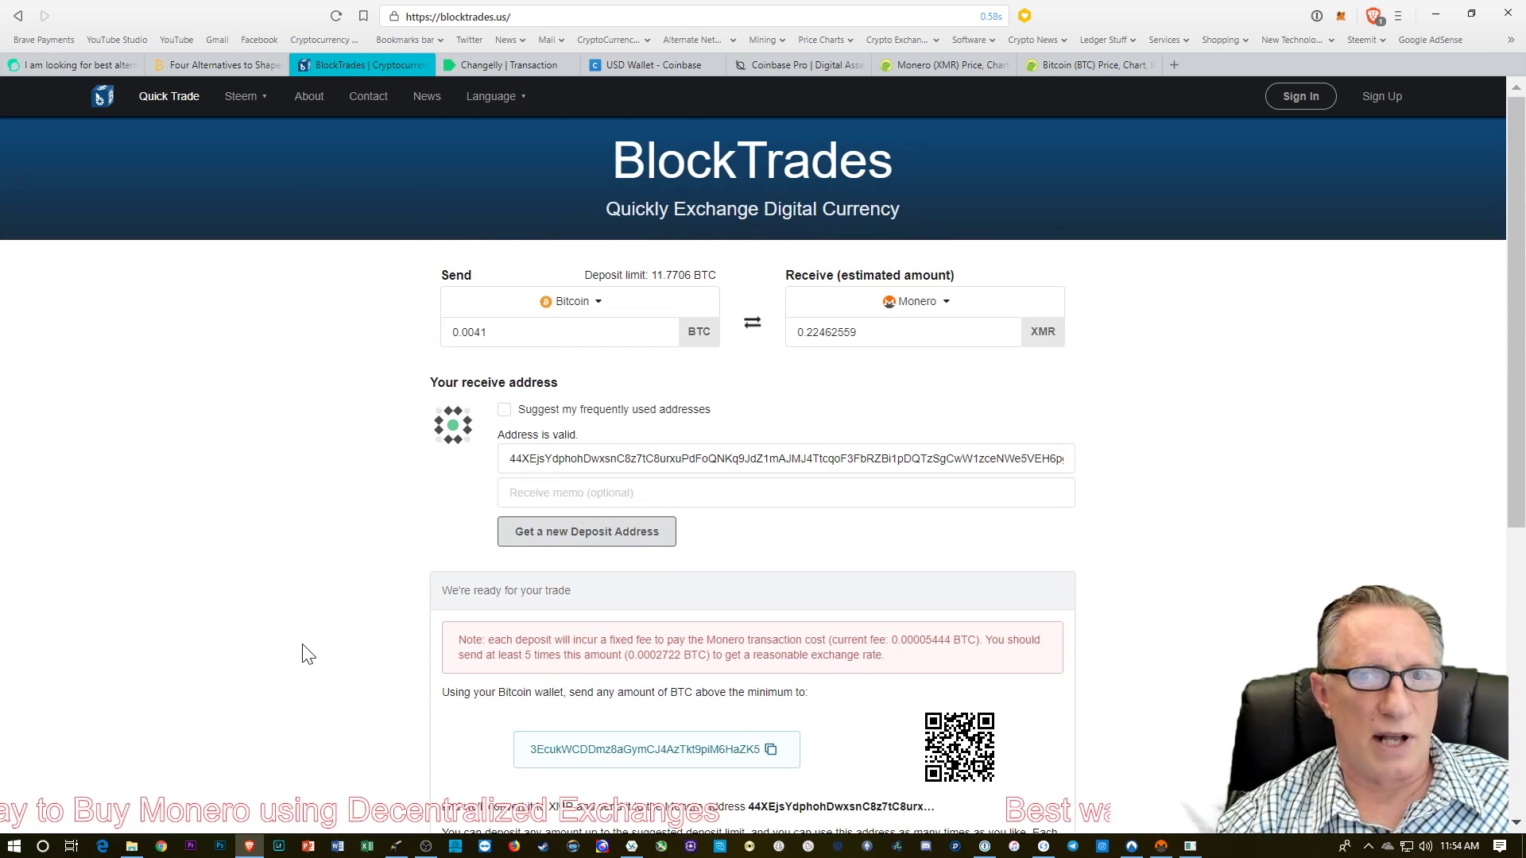
pyautogui.click(503, 68)
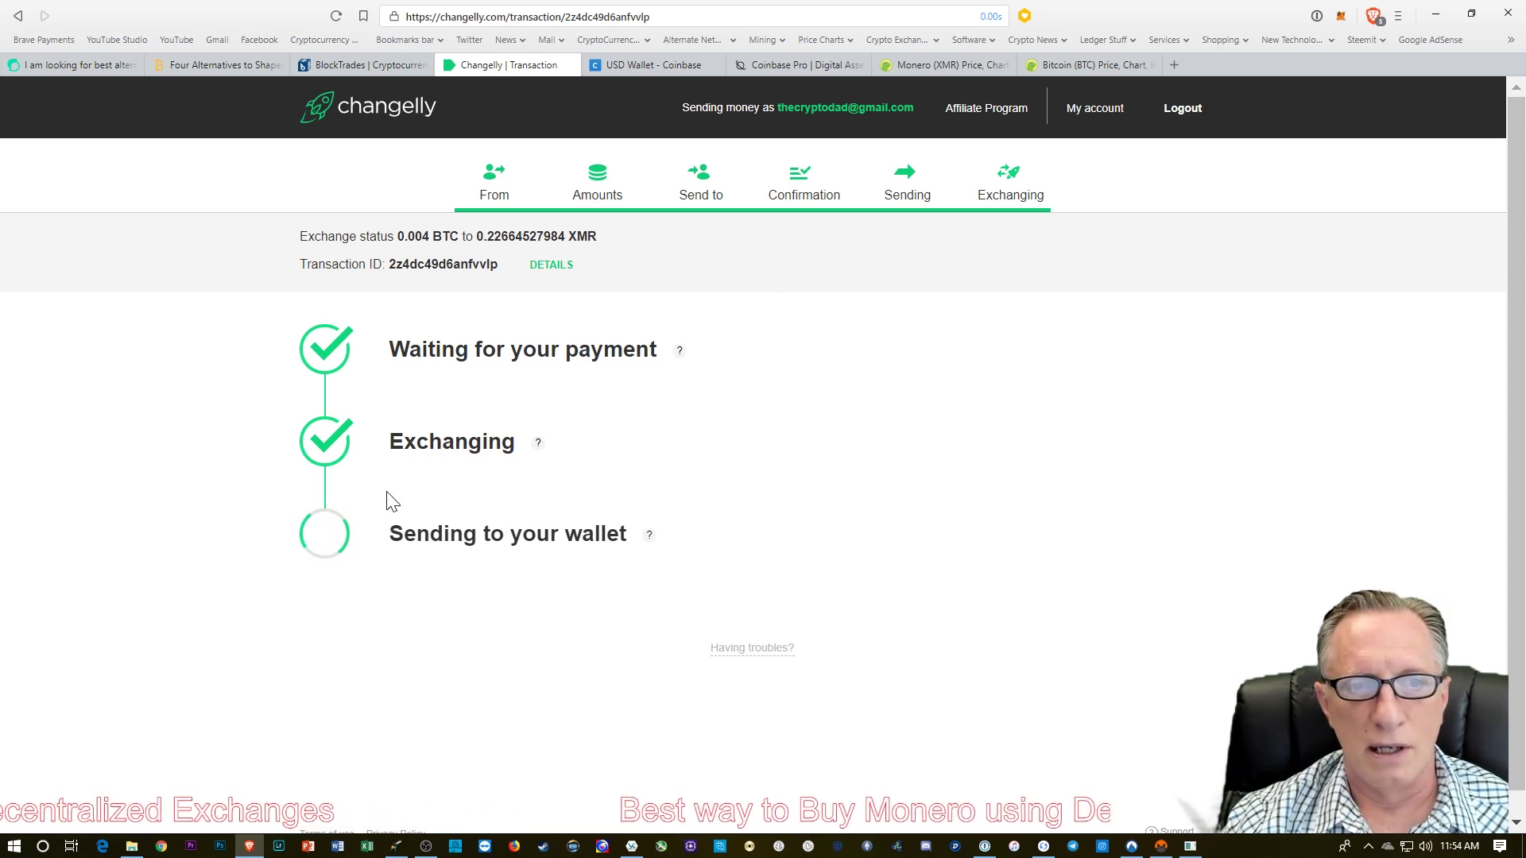
pyautogui.click(364, 64)
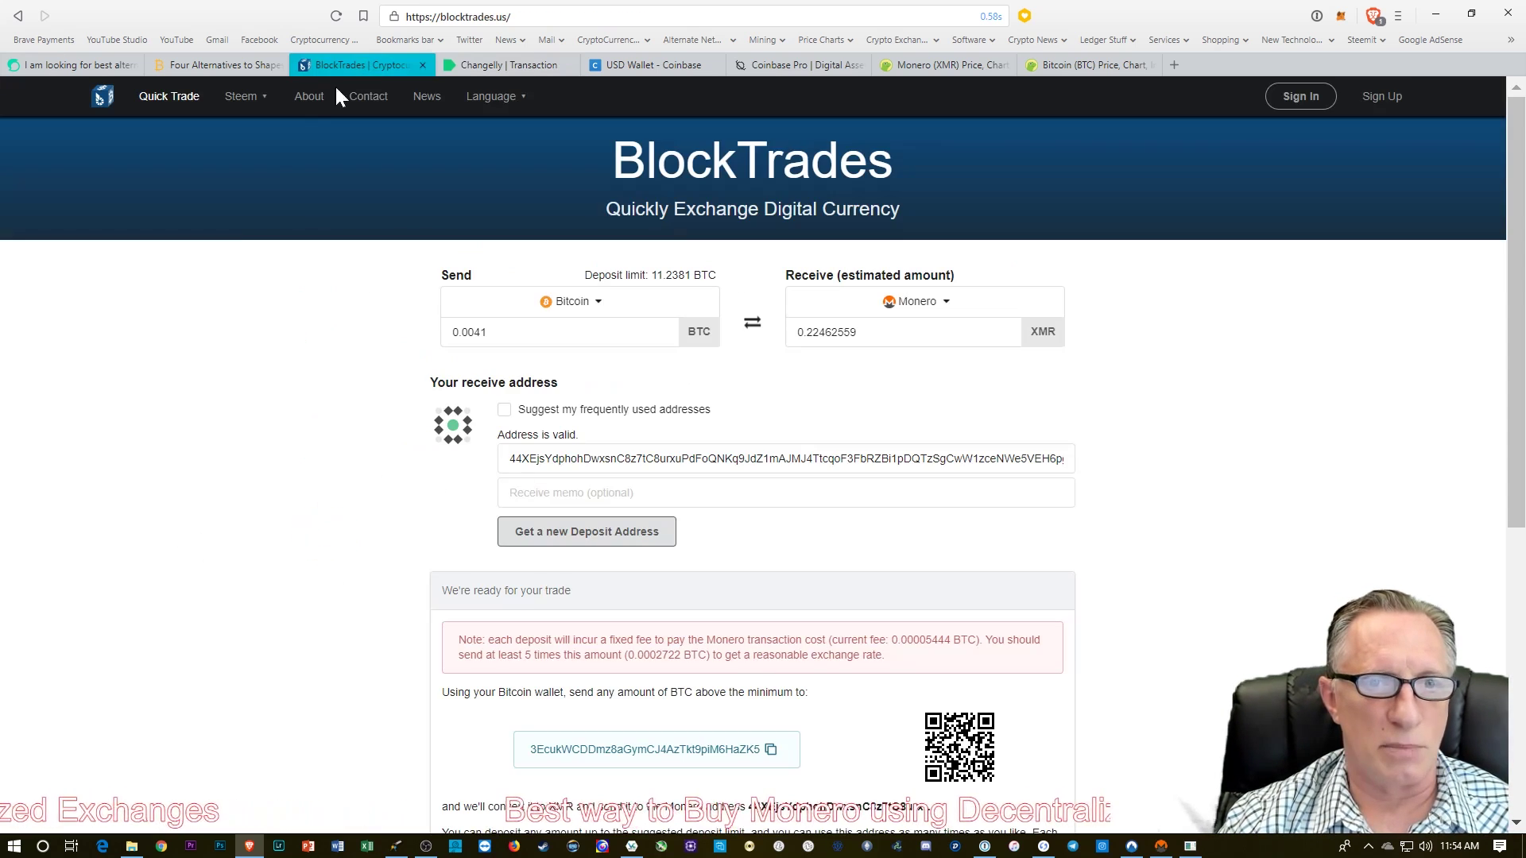
pyautogui.scroll(-2, 349, 627)
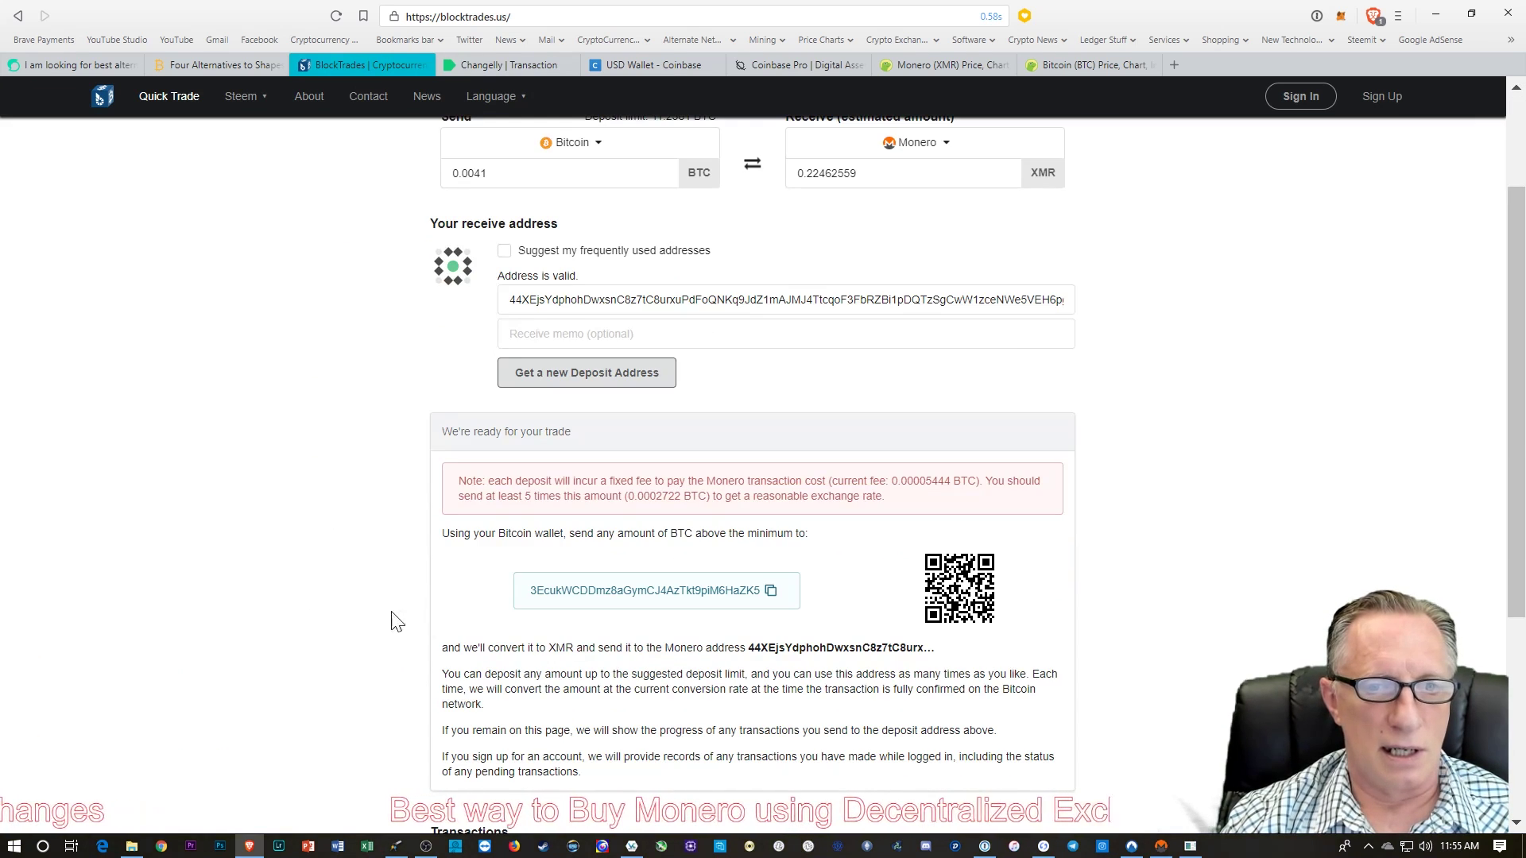
pyautogui.scroll(-3, 373, 715)
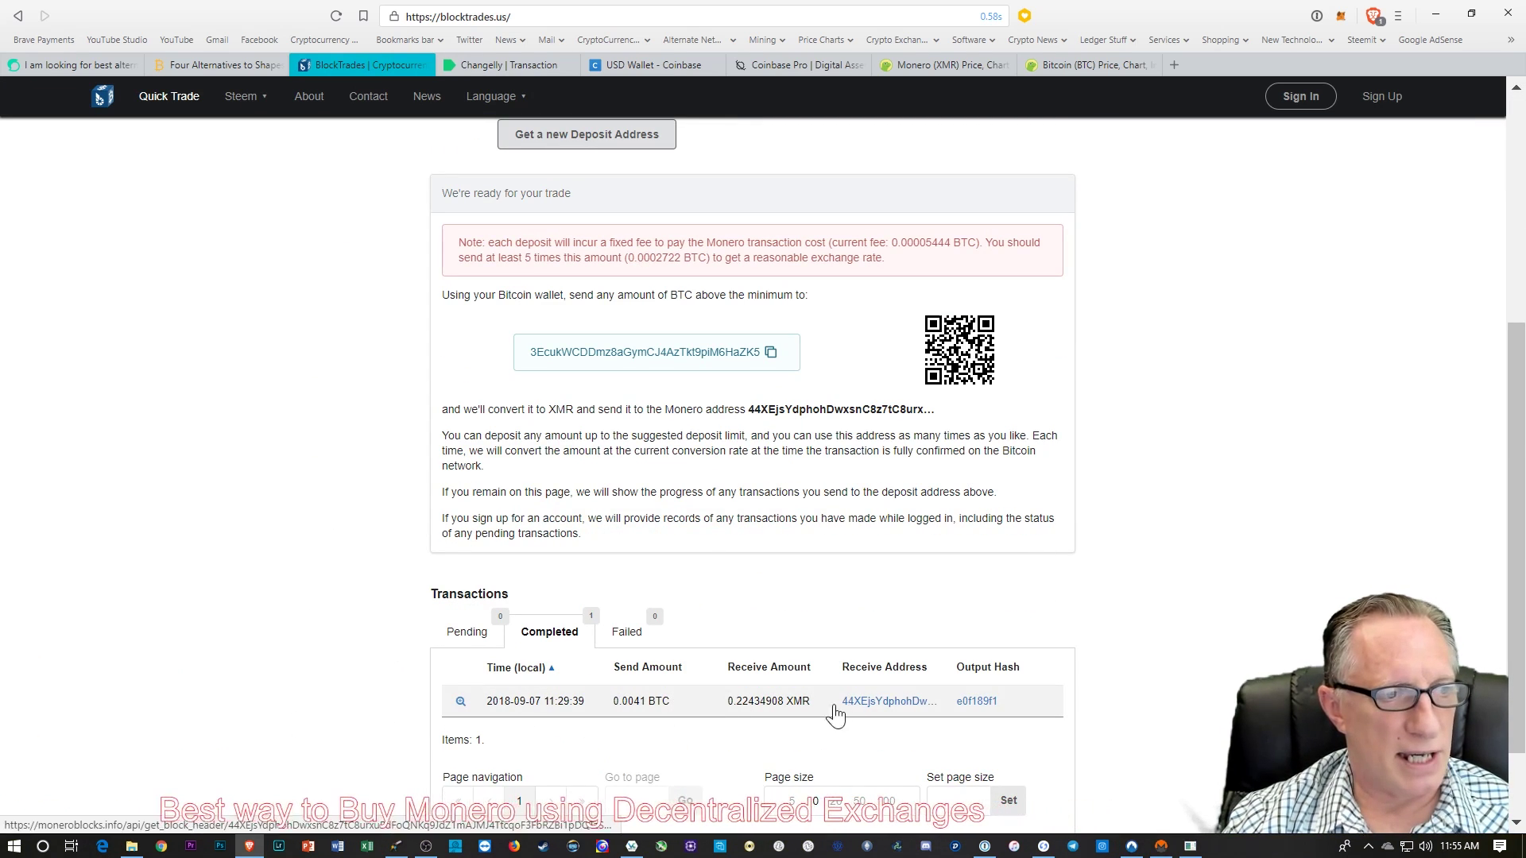
pyautogui.scroll(-1, 274, 719)
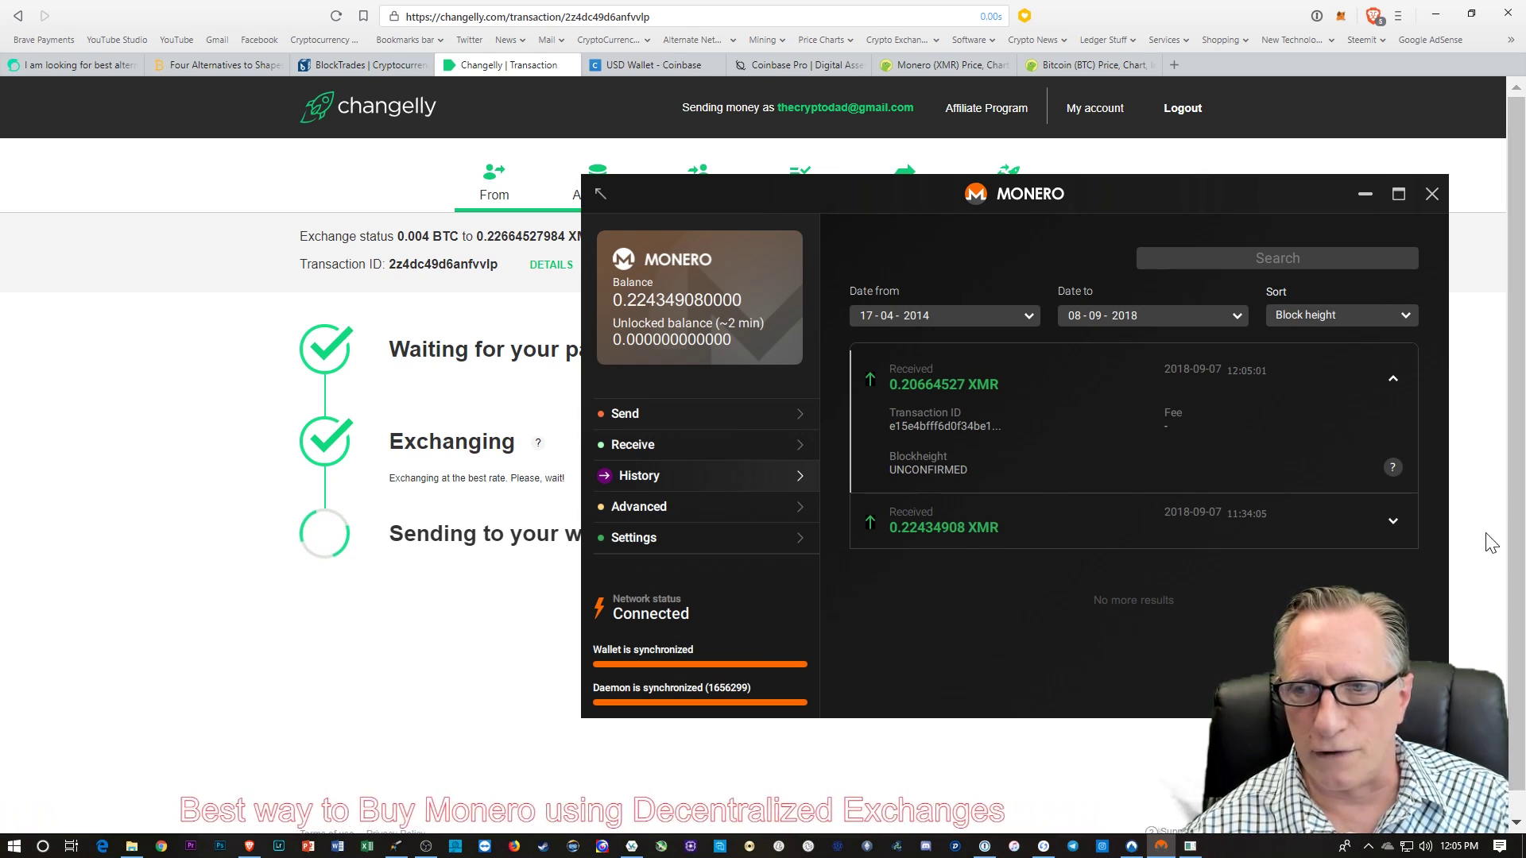
# Step: Expand the 0.22434908 XMR deposit, move the wallet aside, and view CoinGecko's $112.54 Monero price
pyautogui.click(1392, 522)
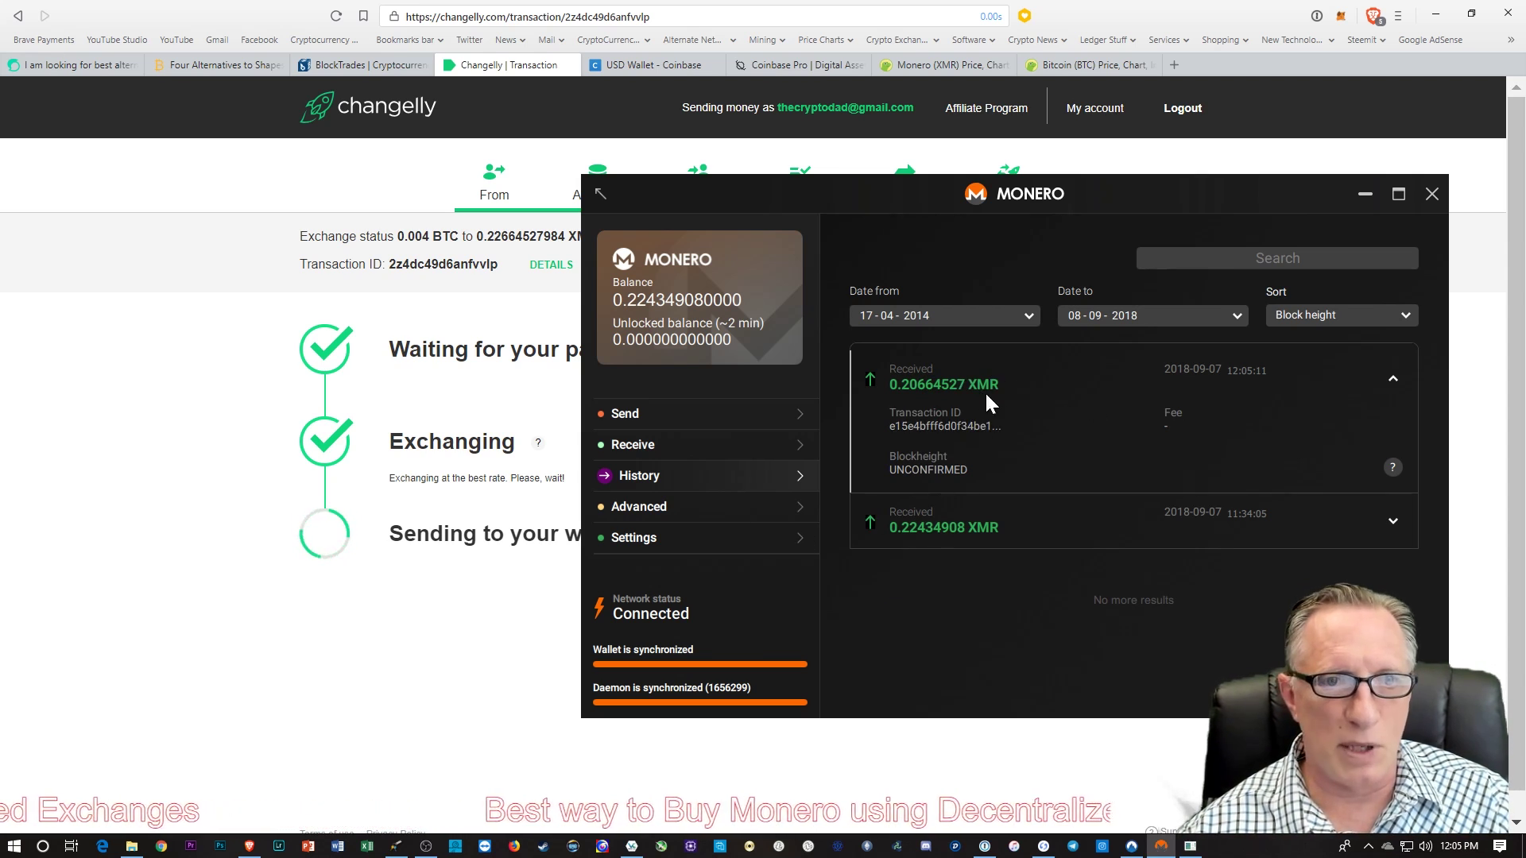
pyautogui.moveTo(890, 185); pyautogui.dragTo(677, 316)
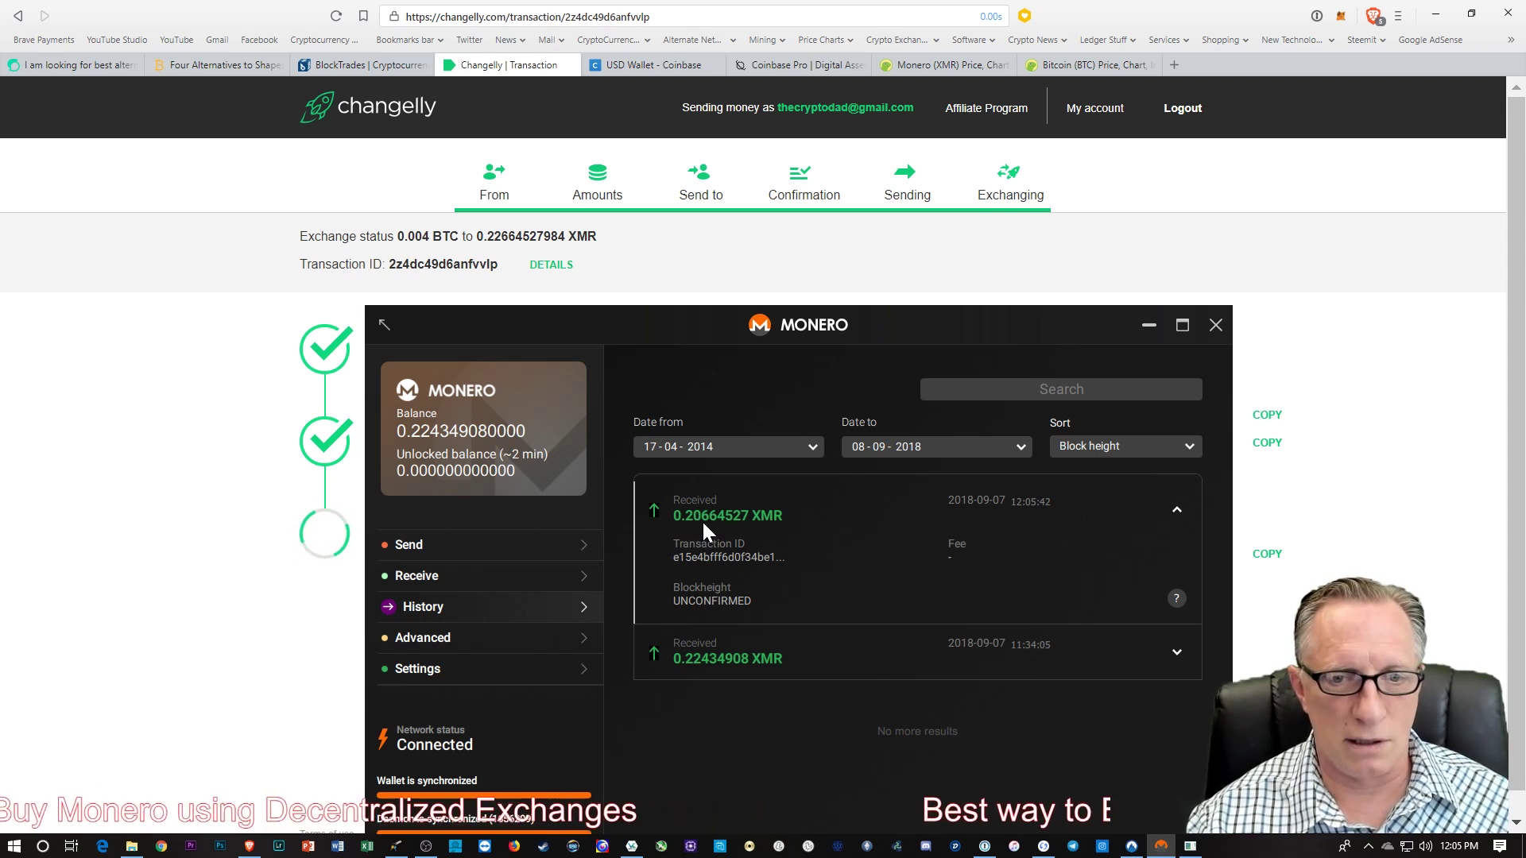
pyautogui.click(945, 63)
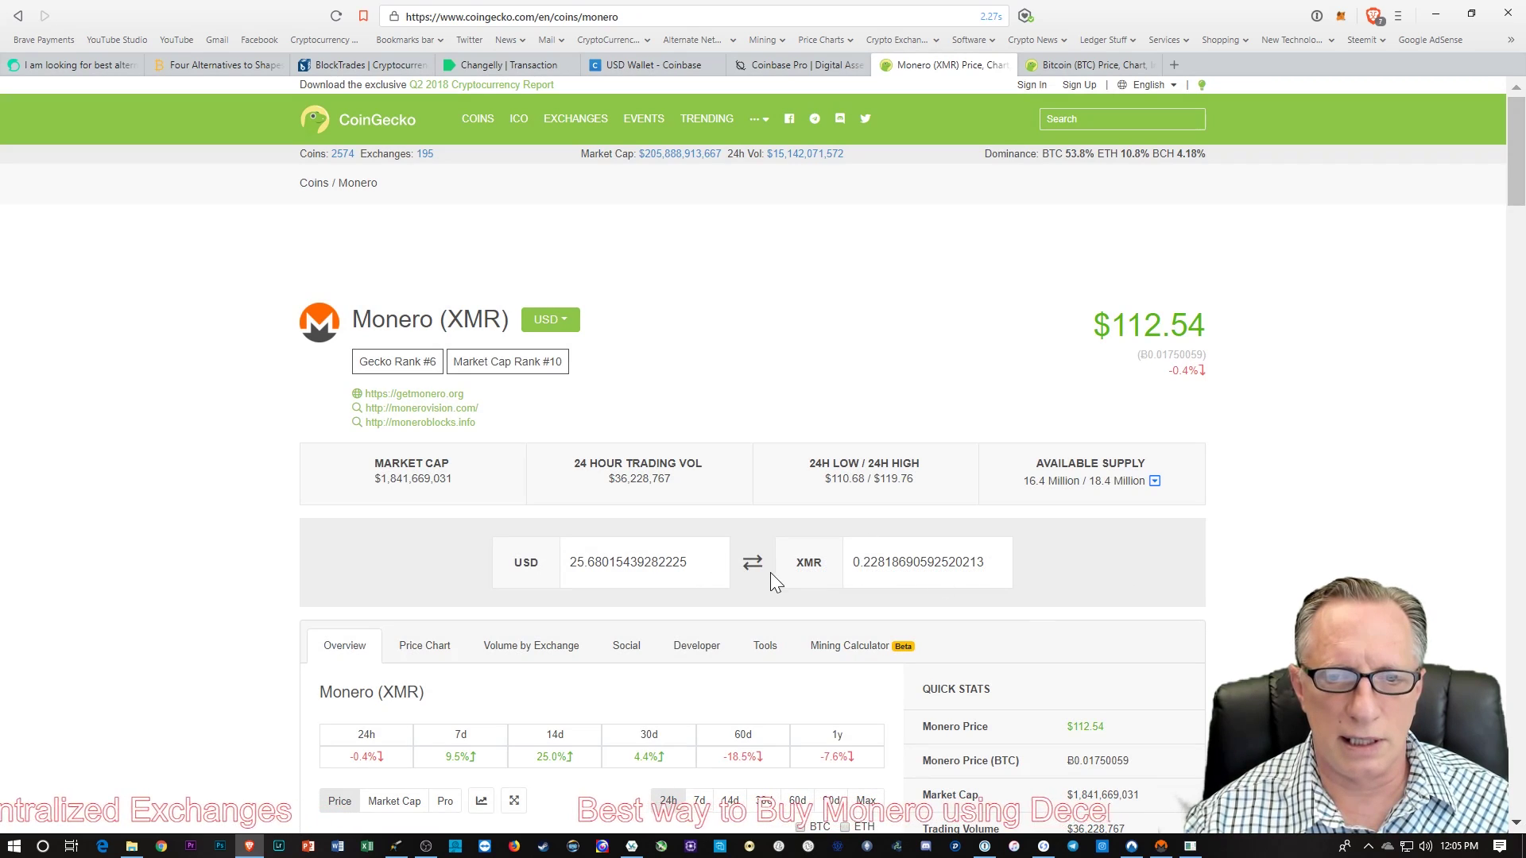
# Step: Convert 0.02 XMR to USD in CoinGecko (about $2.25), then return to the Changelly transaction page
pyautogui.click(753, 563)
pyautogui.moveTo(694, 562); pyautogui.dragTo(466, 562)
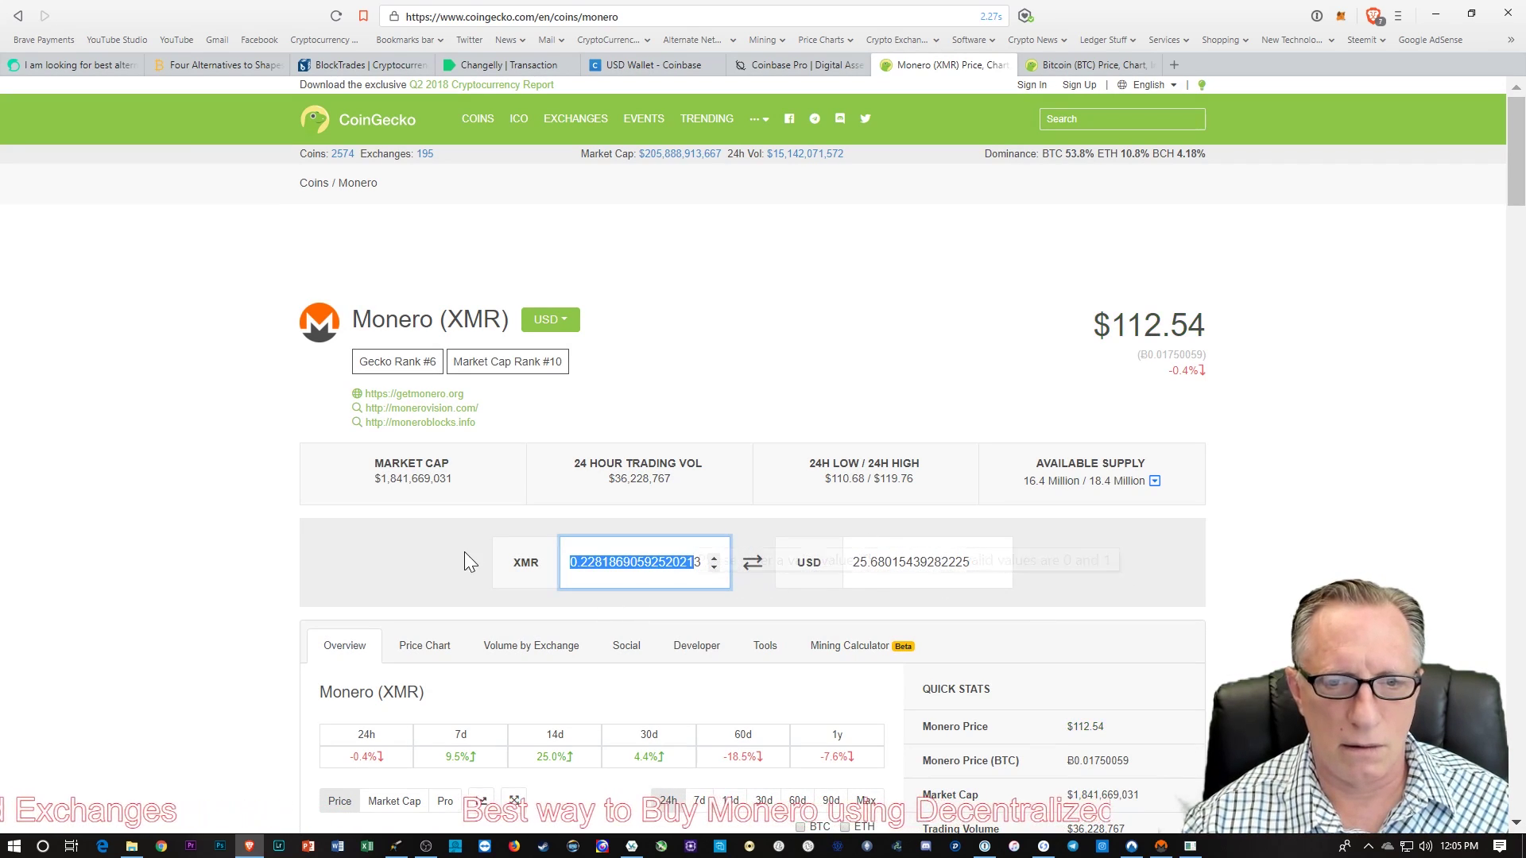
pyautogui.write('.023')
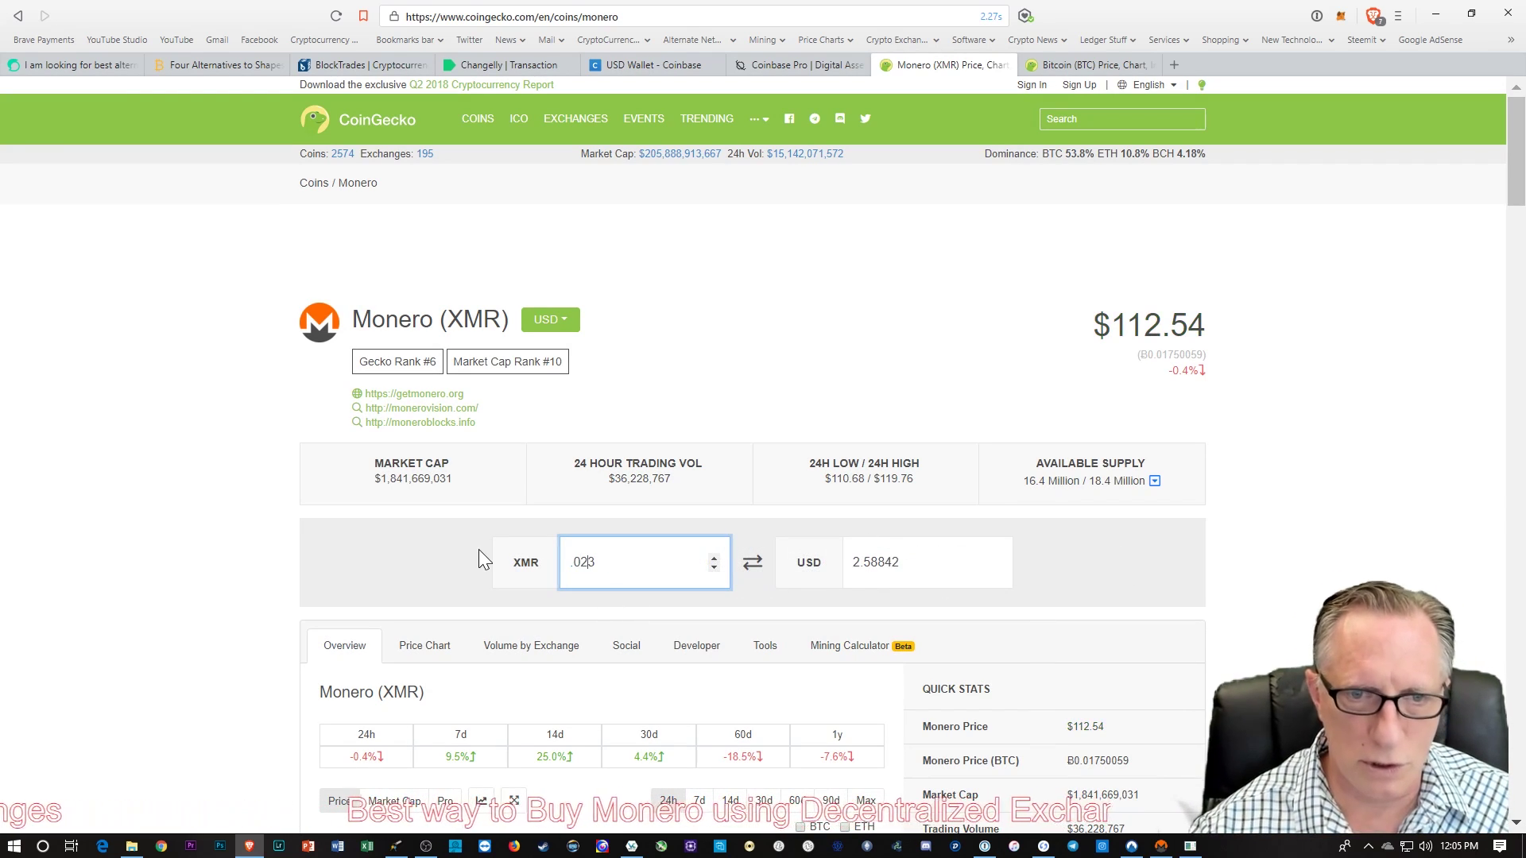
pyautogui.press('Delete')
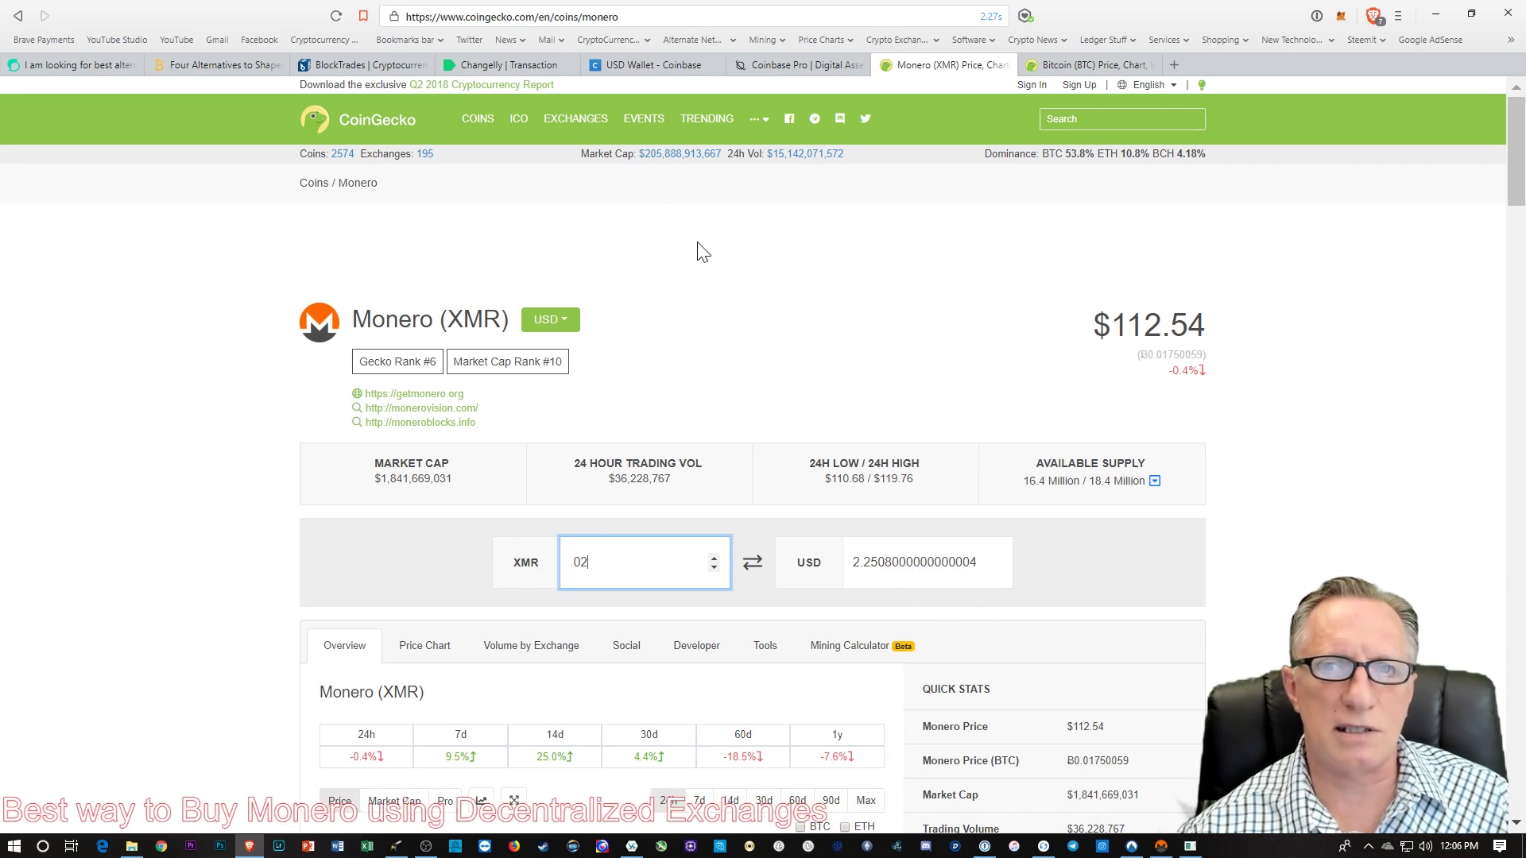
pyautogui.click(498, 62)
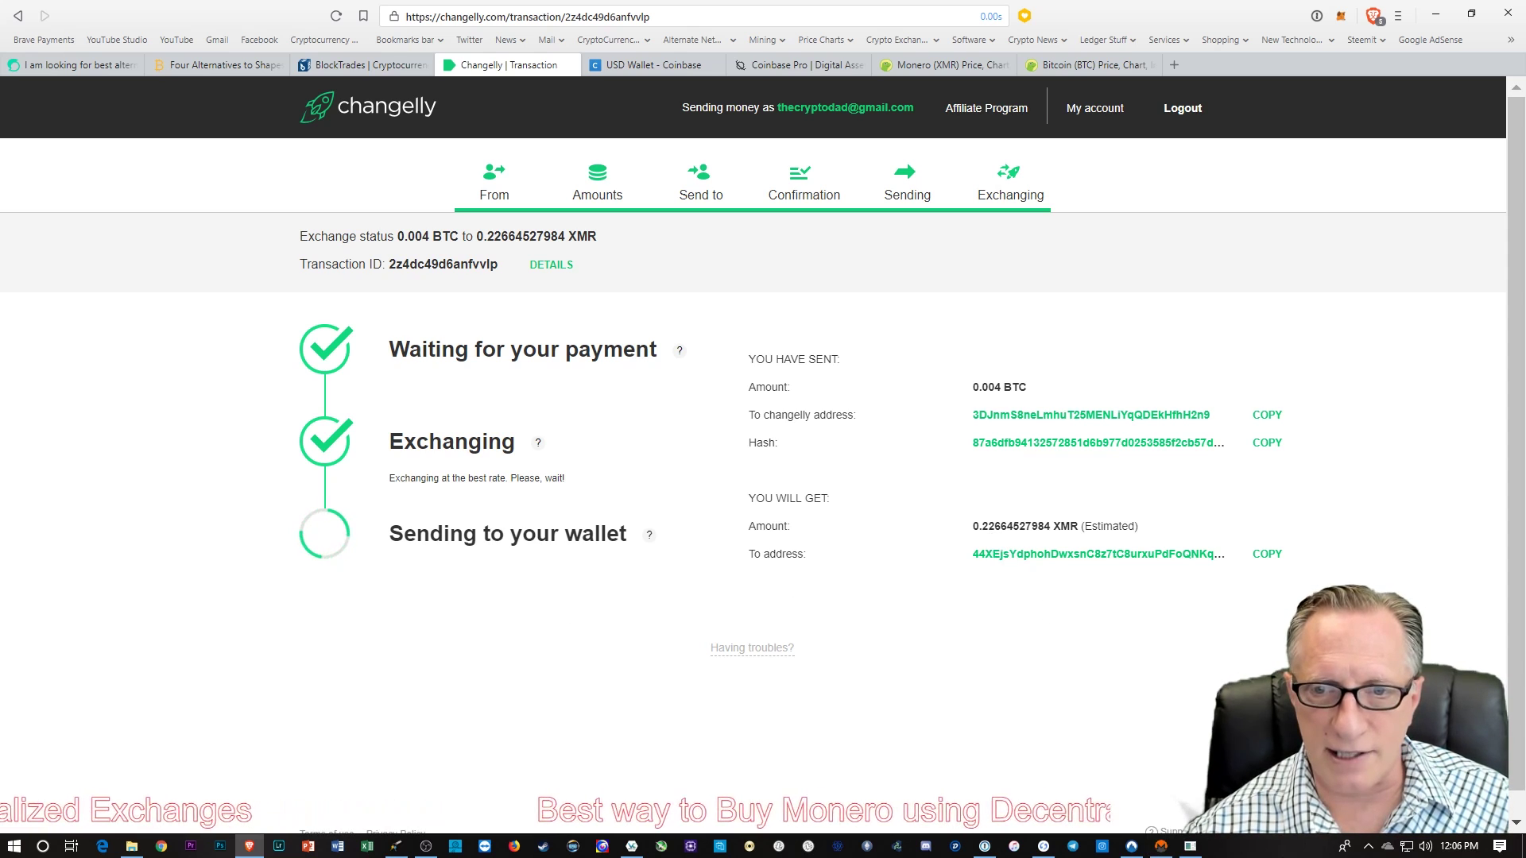
# Step: Bring the Monero wallet over Changelly and move it higher to see the 0.43099435 XMR balance
pyautogui.click(1162, 847)
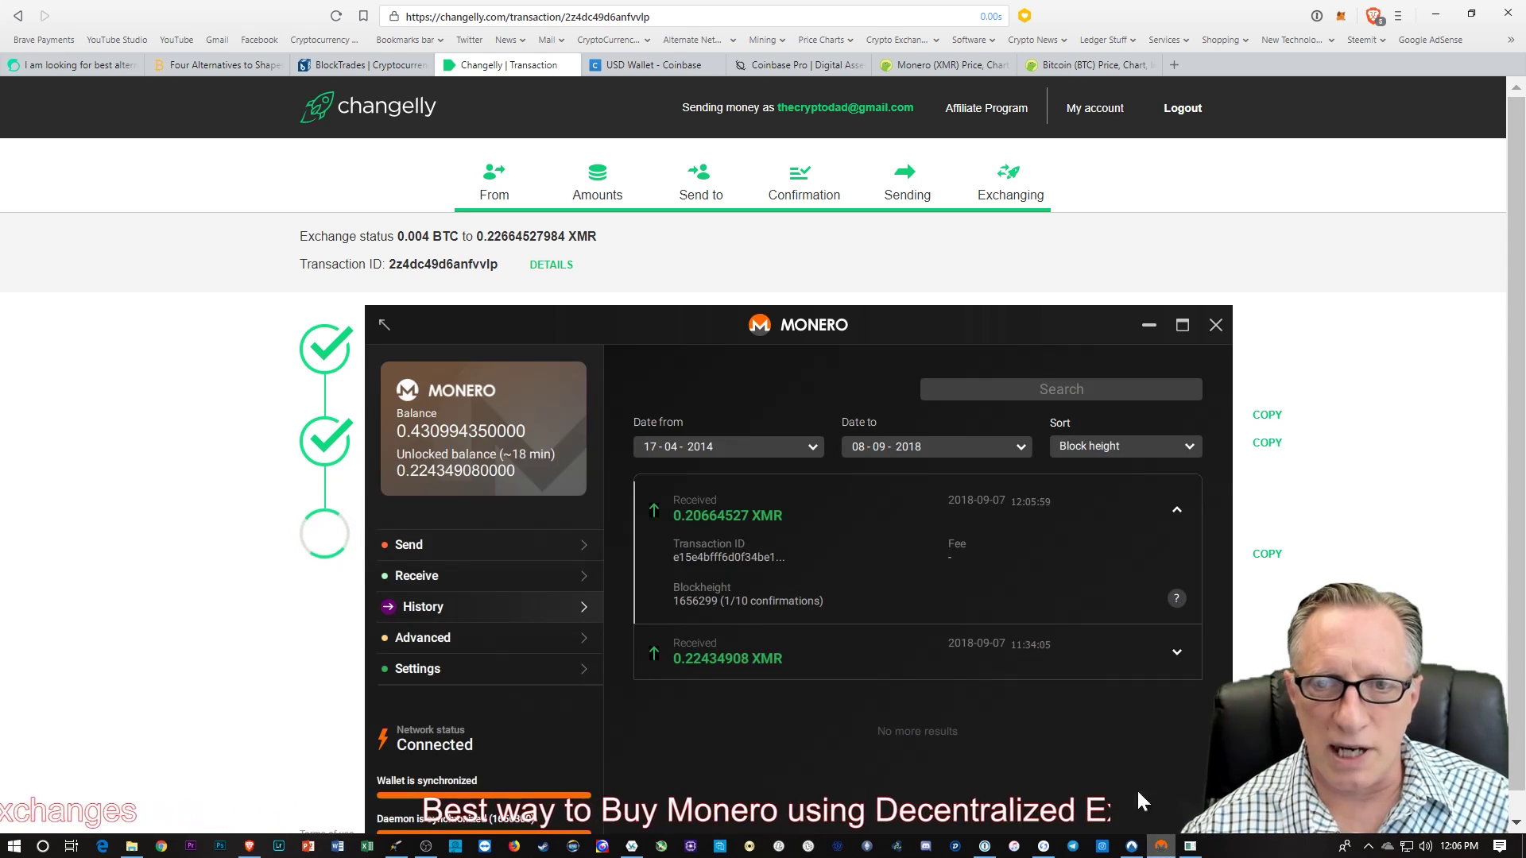
pyautogui.moveTo(842, 310); pyautogui.dragTo(823, 171)
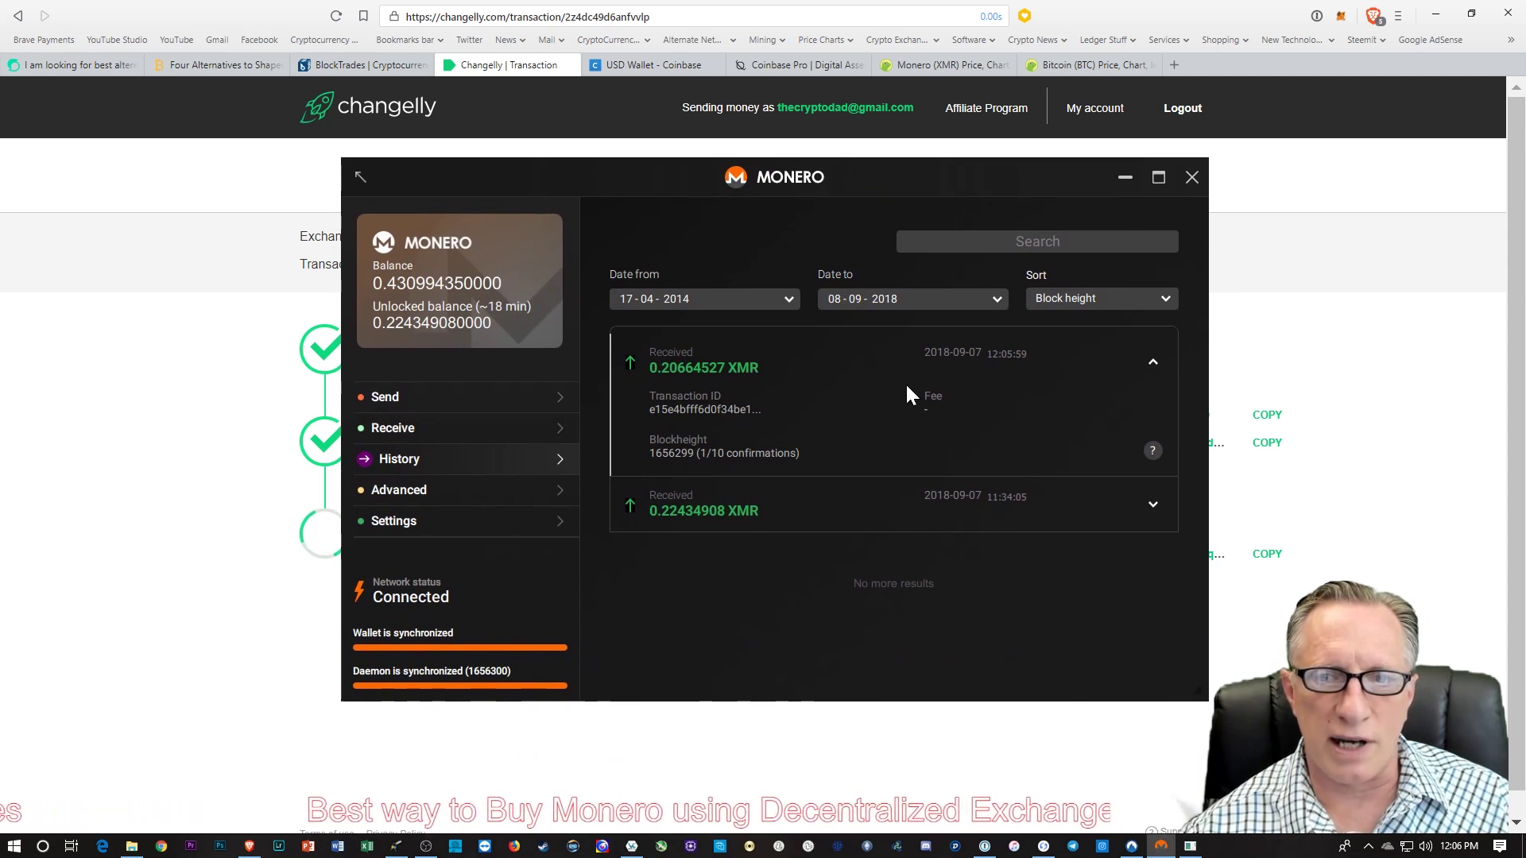